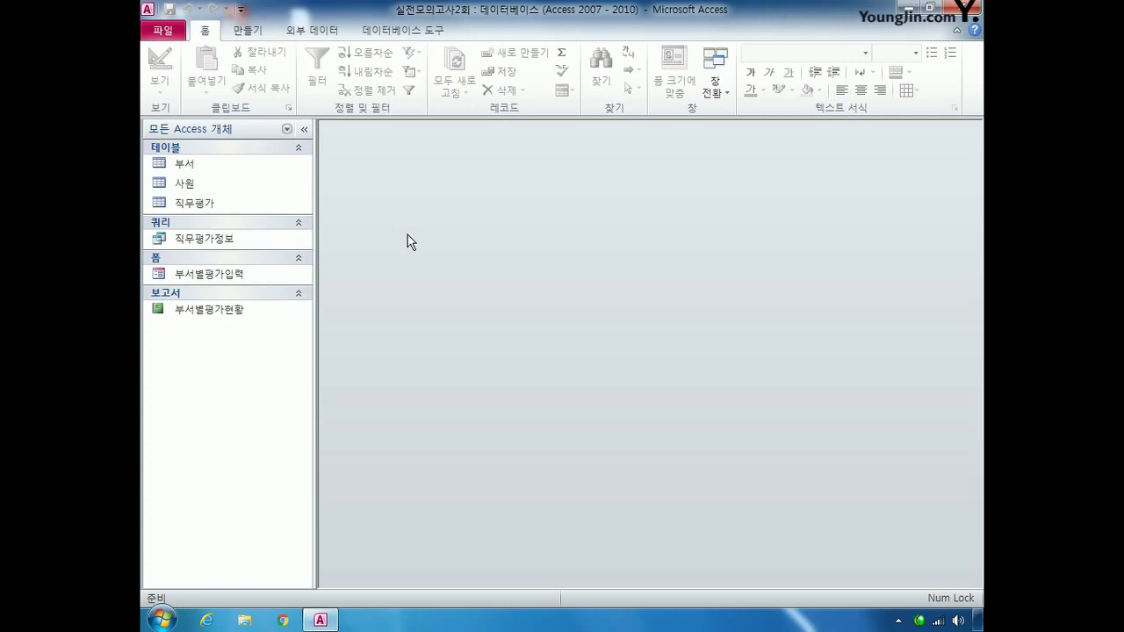
- Open the 직무평가 table's design and make 사번 and 평가년도 its combined primary key
{"action": "right_click", "coordinate": [220, 208]}
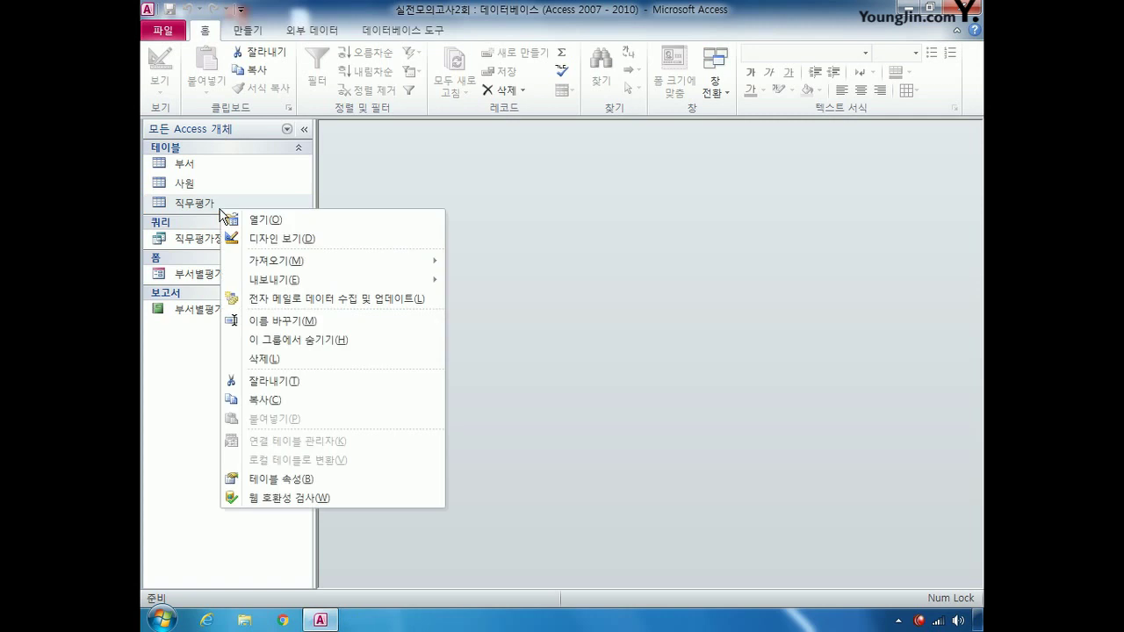
{"action": "left_click", "coordinate": [293, 246]}
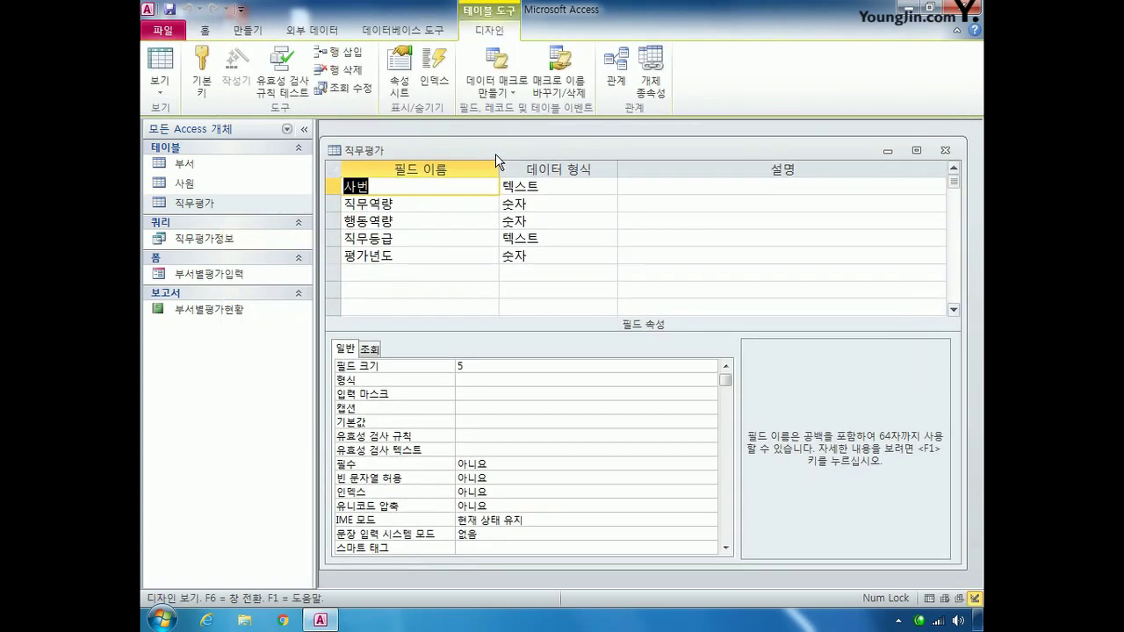
{"action": "left_click", "coordinate": [331, 187]}
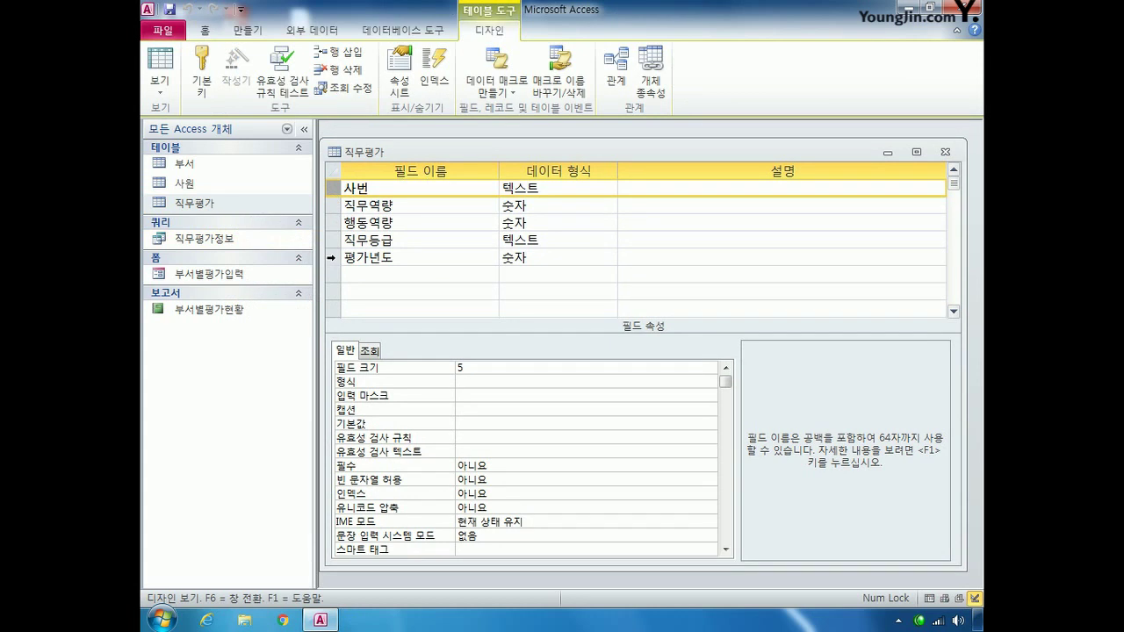
{"action": "left_click", "coordinate": [332, 257], "text": "ctrl"}
{"action": "left_click", "coordinate": [201, 70]}
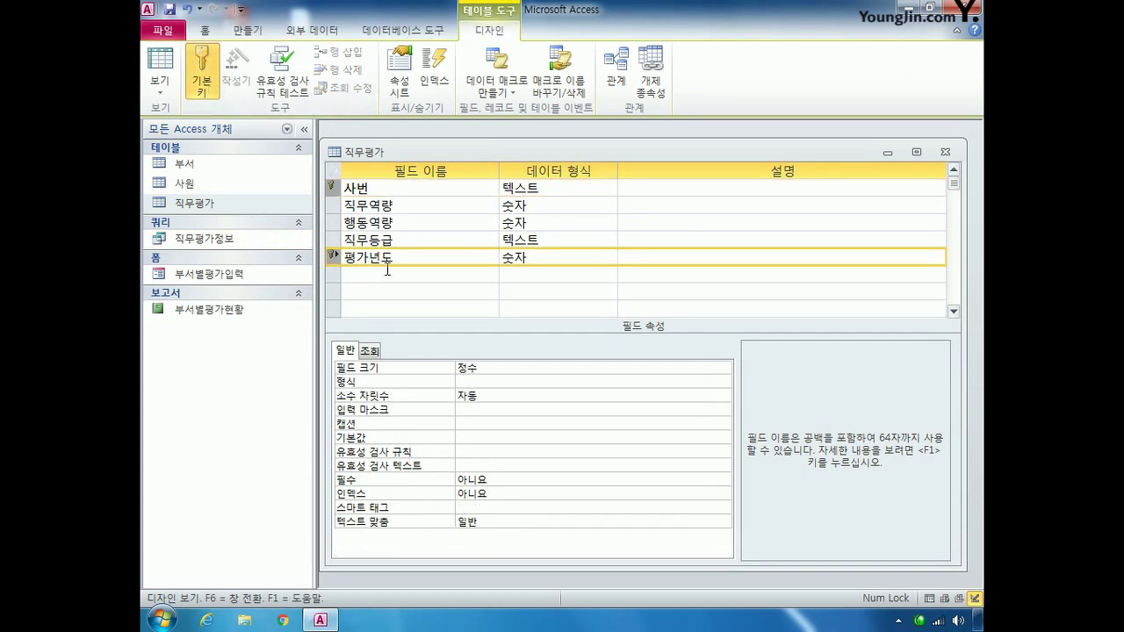
- Set the input mask of the 사번 field in the 직무평가 table to >L0000
{"action": "left_click", "coordinate": [333, 188]}
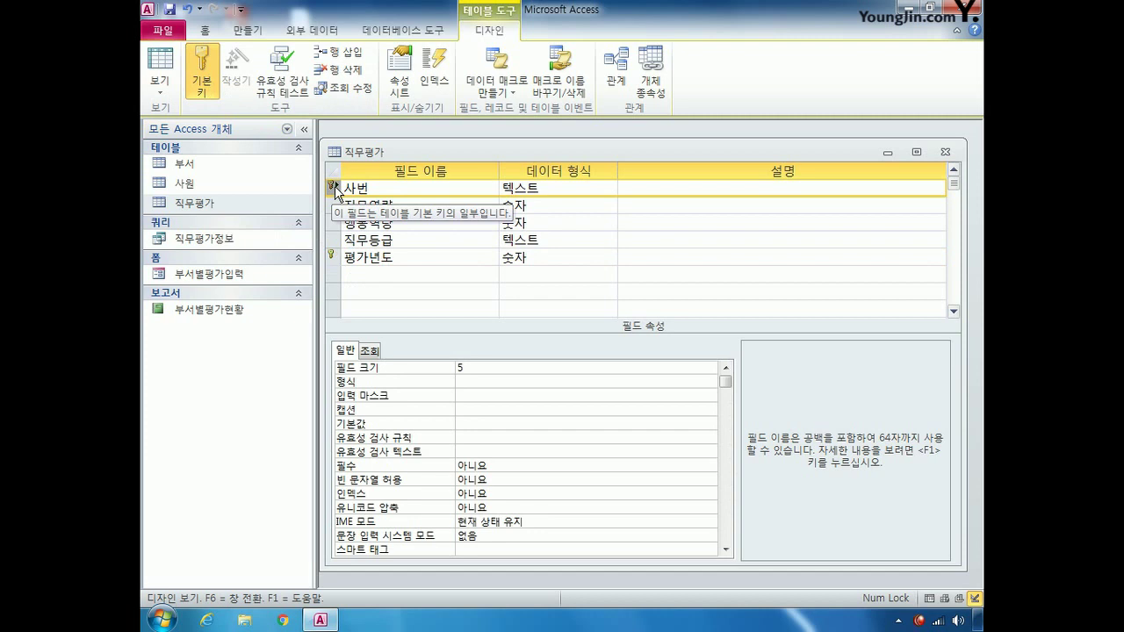
{"action": "left_click", "coordinate": [478, 395]}
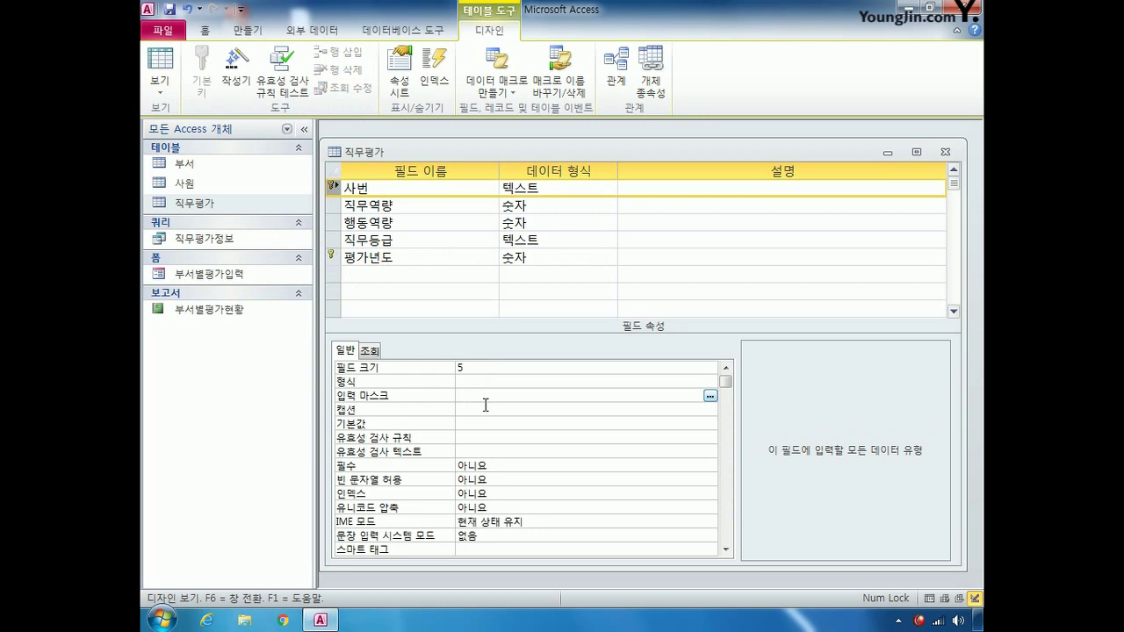
{"action": "type", "text": ">L"}
{"action": "type", "text": "0000"}
- Set the validation rule of the 직무역량 field to between 0 and 100 and select the whole expression
{"action": "left_click", "coordinate": [331, 208]}
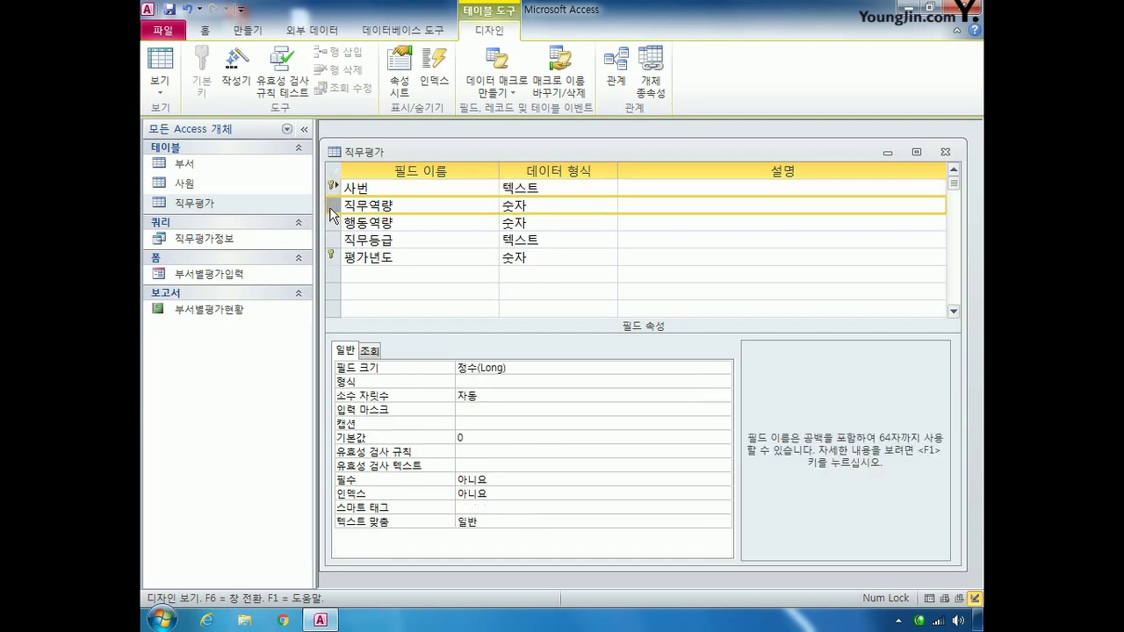
{"action": "left_click", "coordinate": [485, 451]}
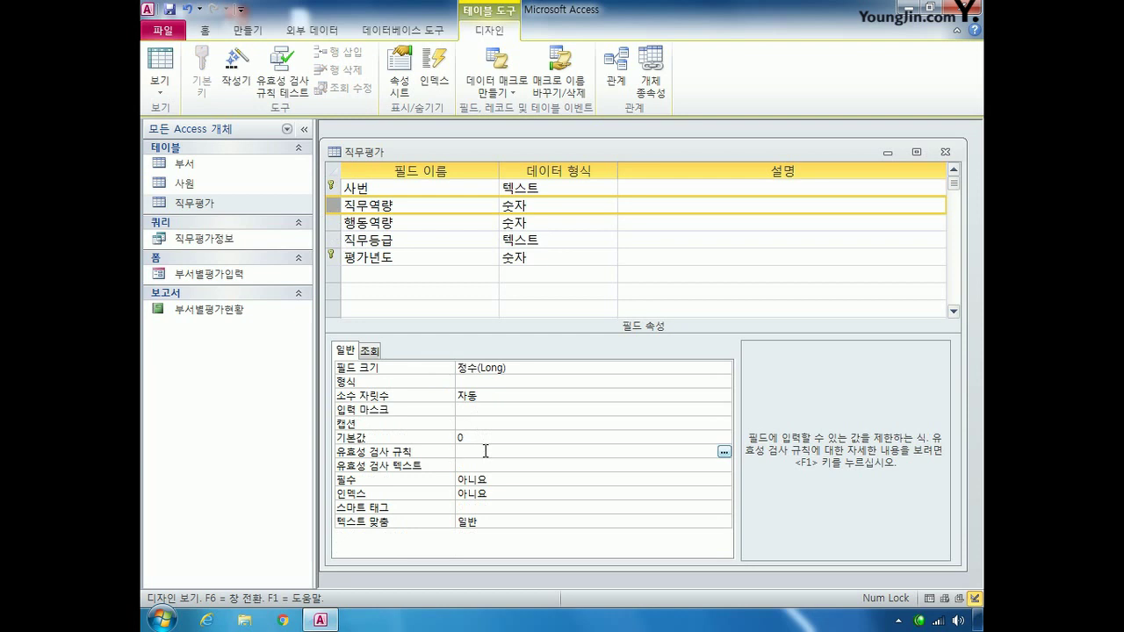
{"action": "type", "text": "between 0 and 100"}
{"action": "key", "text": "ctrl+shift+Left"}
{"action": "key", "text": "ctrl+shift+Left"}
{"action": "key", "text": "ctrl+shift+Left"}
{"action": "key", "text": "shift+Left"}
{"action": "key", "text": "shift+Left"}
{"action": "key", "text": "shift+Left"}
{"action": "key", "text": "shift+Left"}
{"action": "key", "text": "shift+Left"}
{"action": "key", "text": "shift+Left"}
{"action": "key", "text": "shift+Left"}
{"action": "key", "text": "shift+Left"}
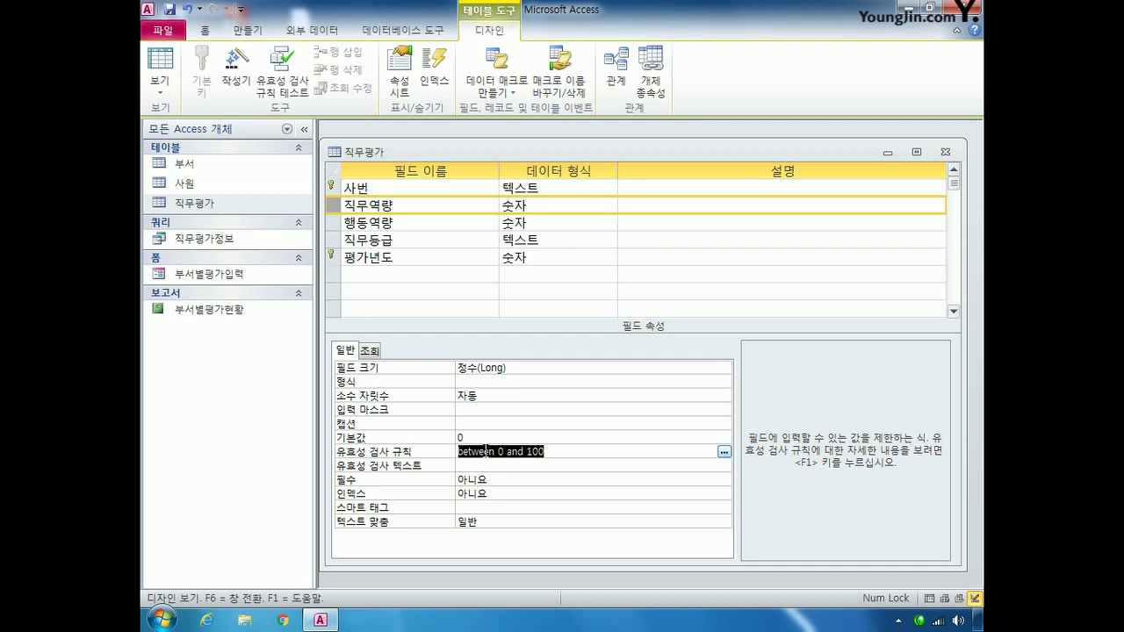
- Give the 행동역량 field the validation rule between 0 and 100
{"action": "left_click", "coordinate": [331, 222]}
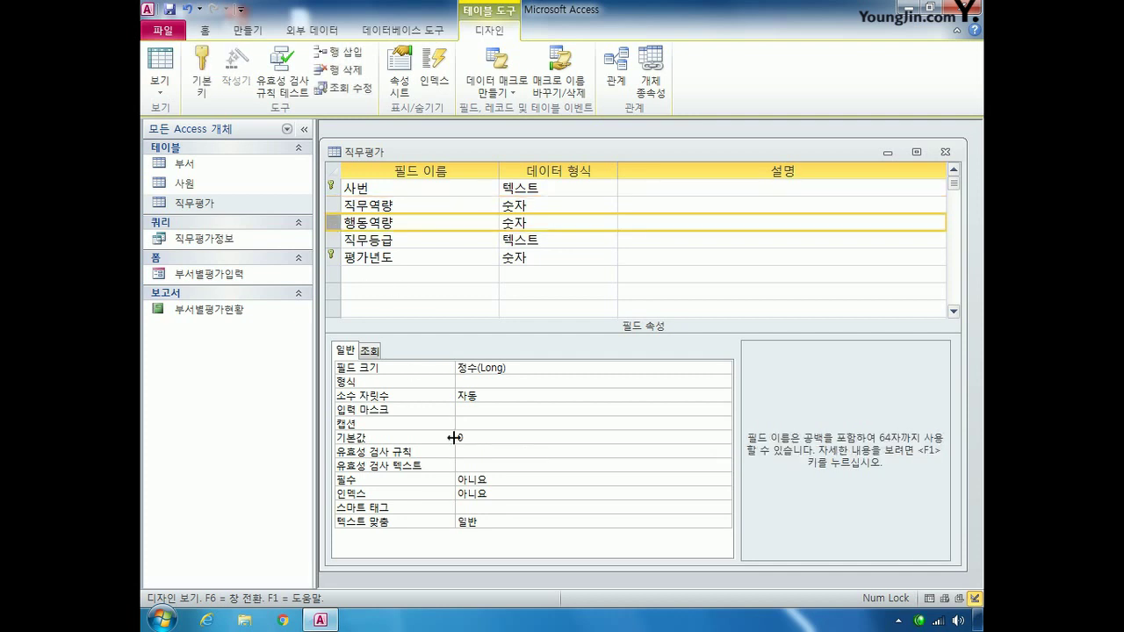
{"action": "left_click", "coordinate": [483, 453]}
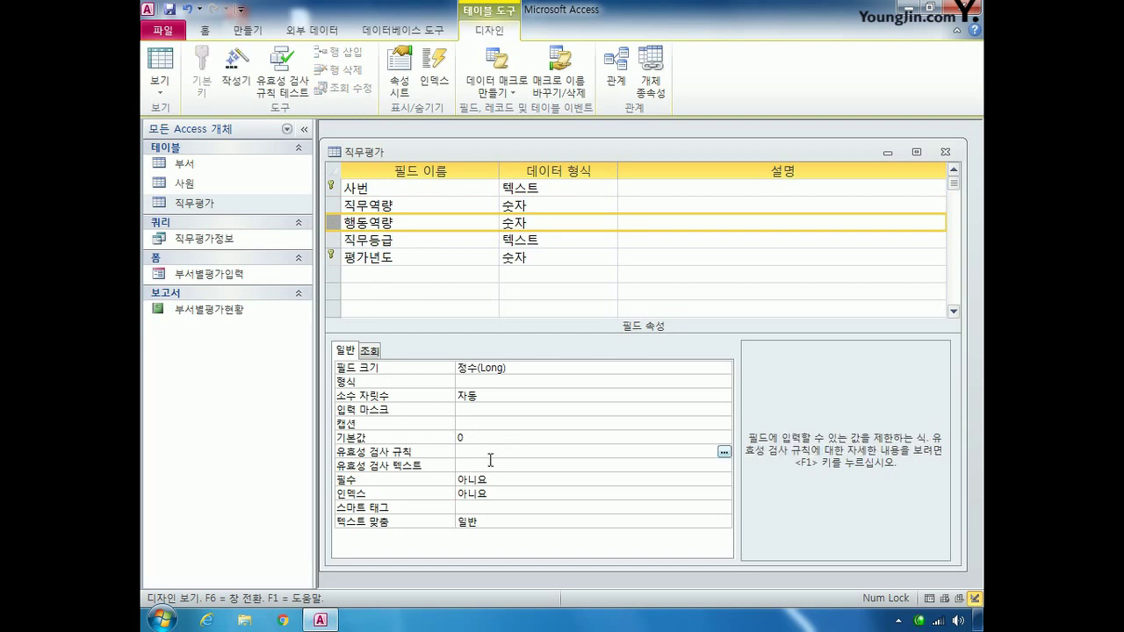
{"action": "type", "text": "between 0 and 100"}
- Close the 직무평가 table design, saving the changes and agreeing to test existing data against the new rules
{"action": "left_click", "coordinate": [966, 145]}
{"action": "key", "text": "ctrl+w"}
{"action": "left_click", "coordinate": [465, 349]}
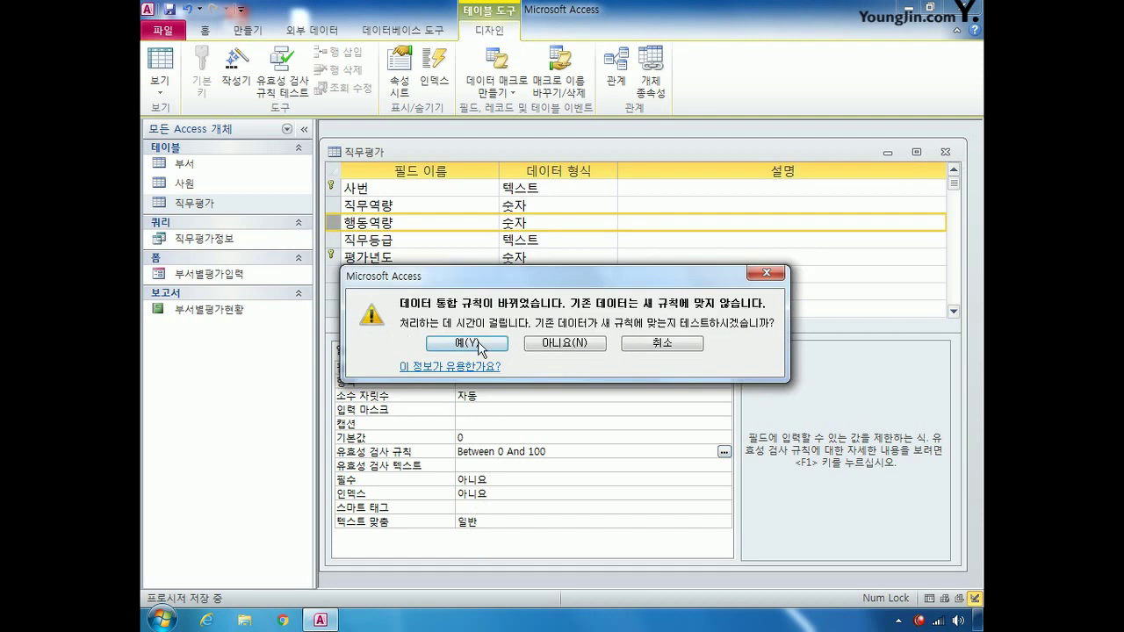
{"action": "left_click", "coordinate": [465, 349]}
- Open the 사원 table's design and set the 사번 field's validation rule to Not Like "* *"
{"action": "right_click", "coordinate": [207, 184]}
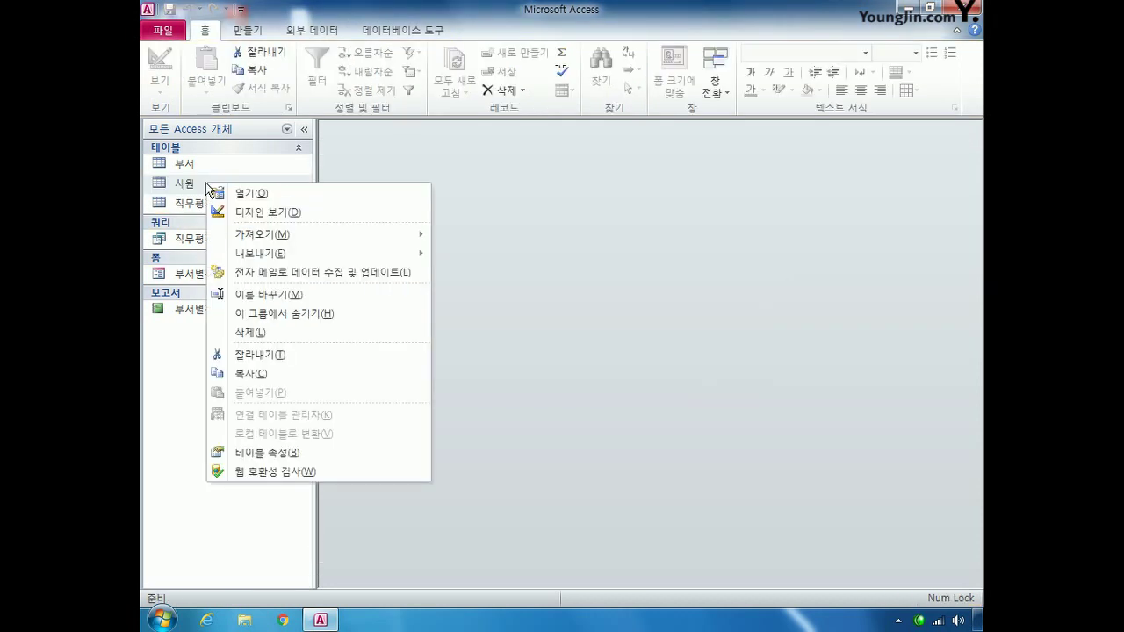
{"action": "left_click", "coordinate": [272, 212]}
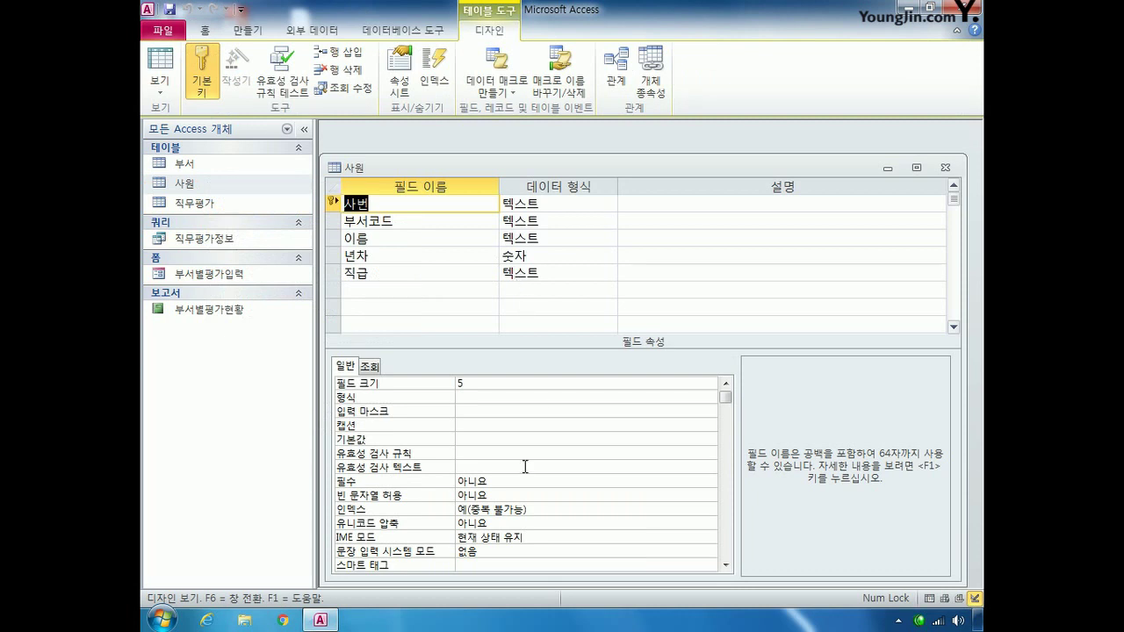
{"action": "left_click", "coordinate": [485, 453]}
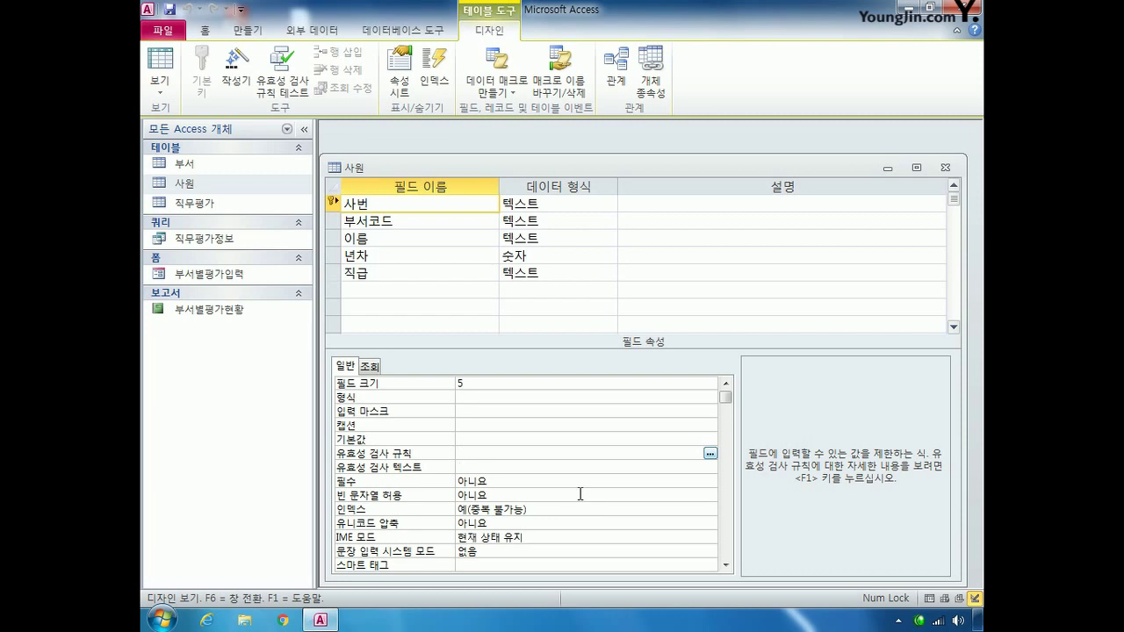
{"action": "type", "text": "nt"}
{"action": "key", "text": "BackSpace"}
{"action": "type", "text": "ot like \"*"}
{"action": "type", "text": "*"}
{"action": "key", "text": "Left"}
{"action": "key", "text": "Left"}
{"action": "key", "text": "shift+Left"}
{"action": "key", "text": "shift+Left"}
{"action": "key", "text": "Return"}
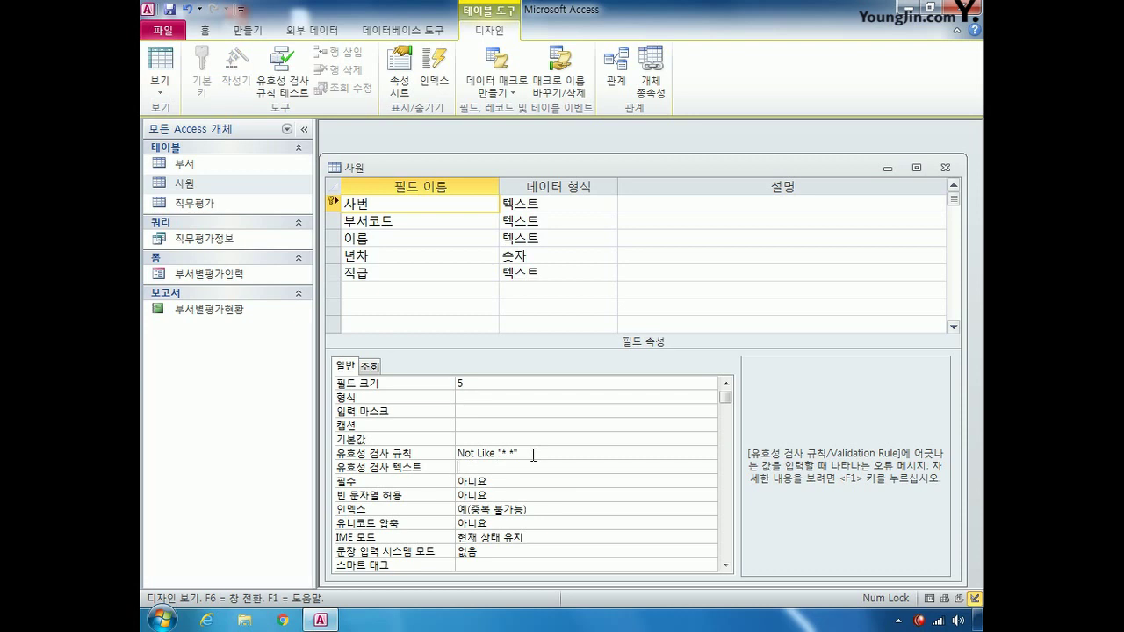
- Set the 사번 field's validation text to "이름 사이에 공백을 입력하지 마세요."
{"action": "type", "text": "예"}
{"action": "key", "text": "BackSpace"}
{"action": "key", "text": "BackSpace"}
{"action": "type", "text": "이름 사이에 공백을 입력하지 마세요."}
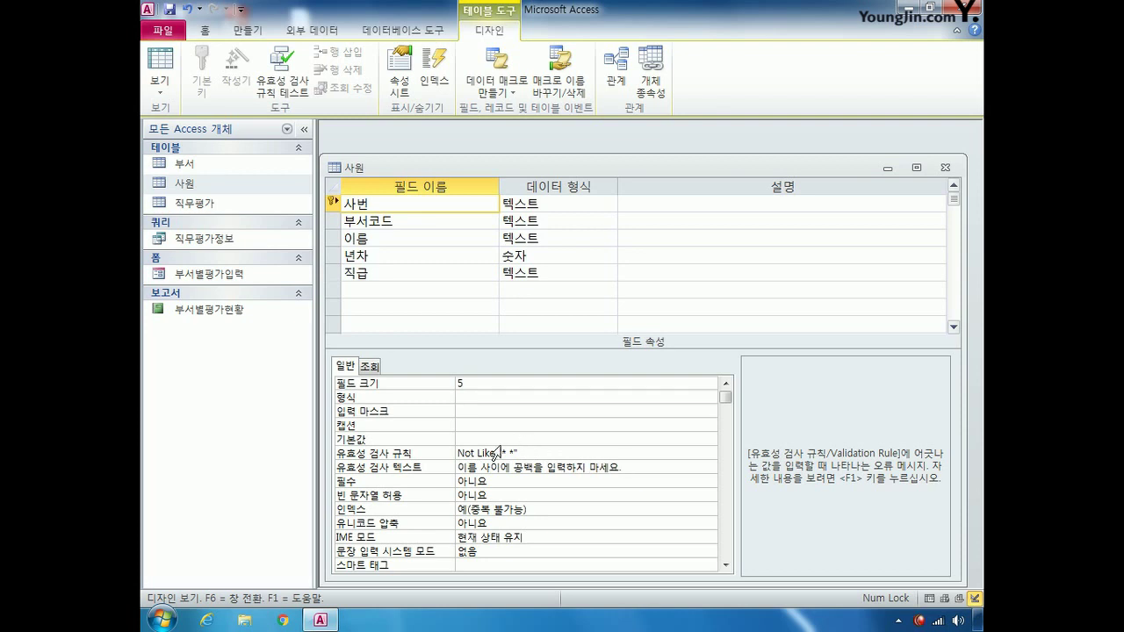
- Set the index of the 부서코드 field in the 사원 table to 예(중복 가능)
{"action": "left_click", "coordinate": [337, 223]}
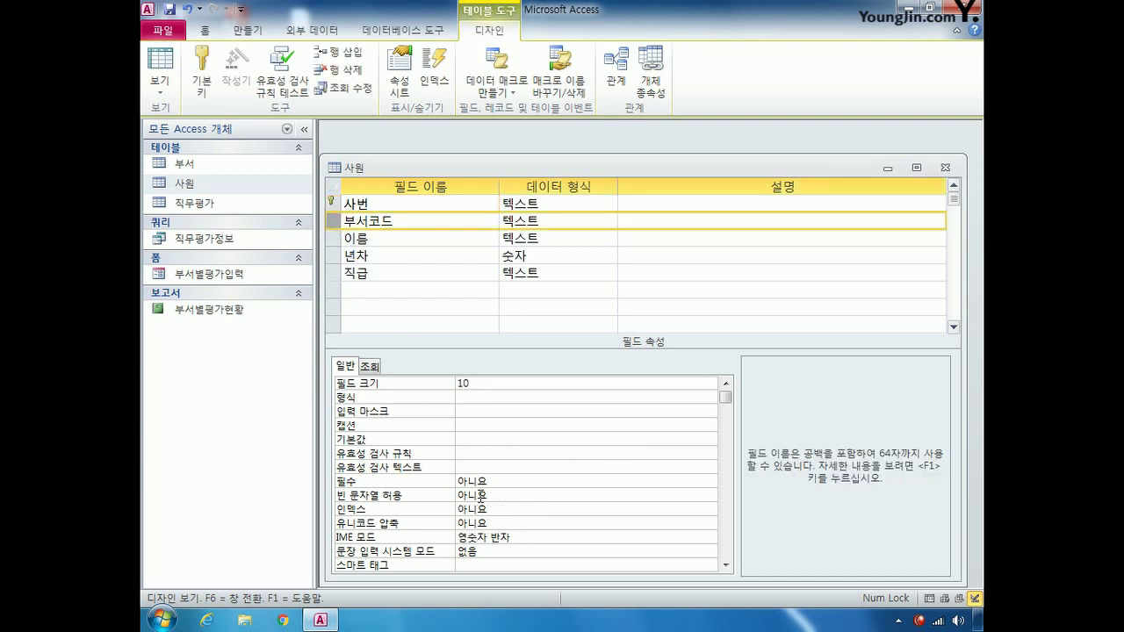
{"action": "left_click", "coordinate": [530, 509]}
{"action": "left_click", "coordinate": [709, 509]}
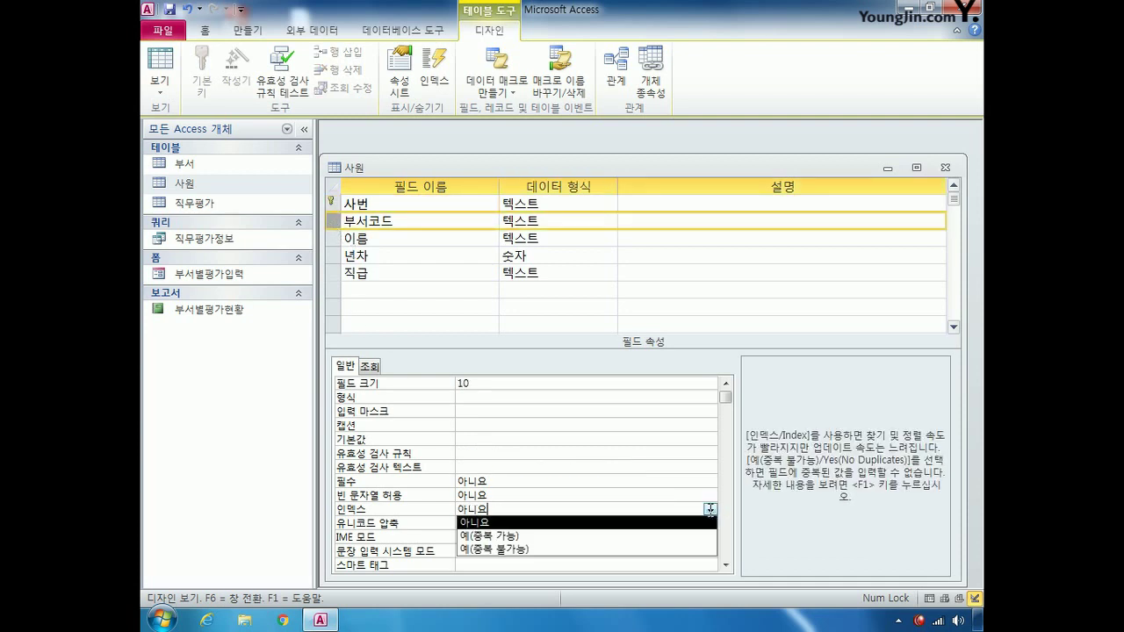
{"action": "left_click", "coordinate": [638, 535]}
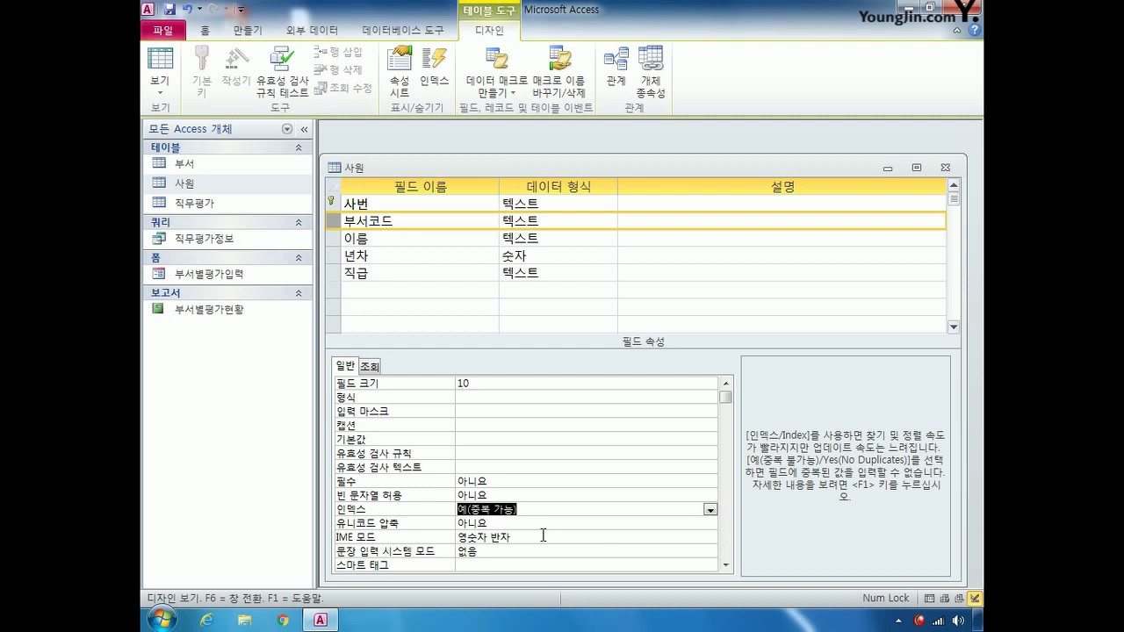
- Close the 사원 table design, saving its changes and accepting the data check
{"action": "left_click", "coordinate": [945, 167]}
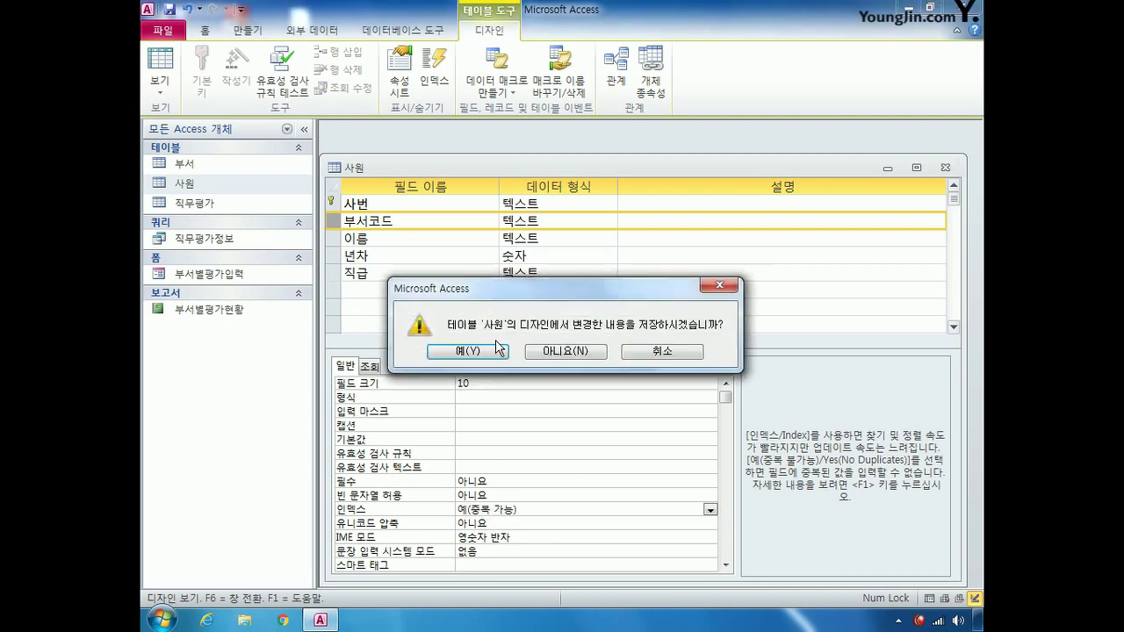
{"action": "left_click", "coordinate": [487, 349]}
{"action": "left_click", "coordinate": [486, 352]}
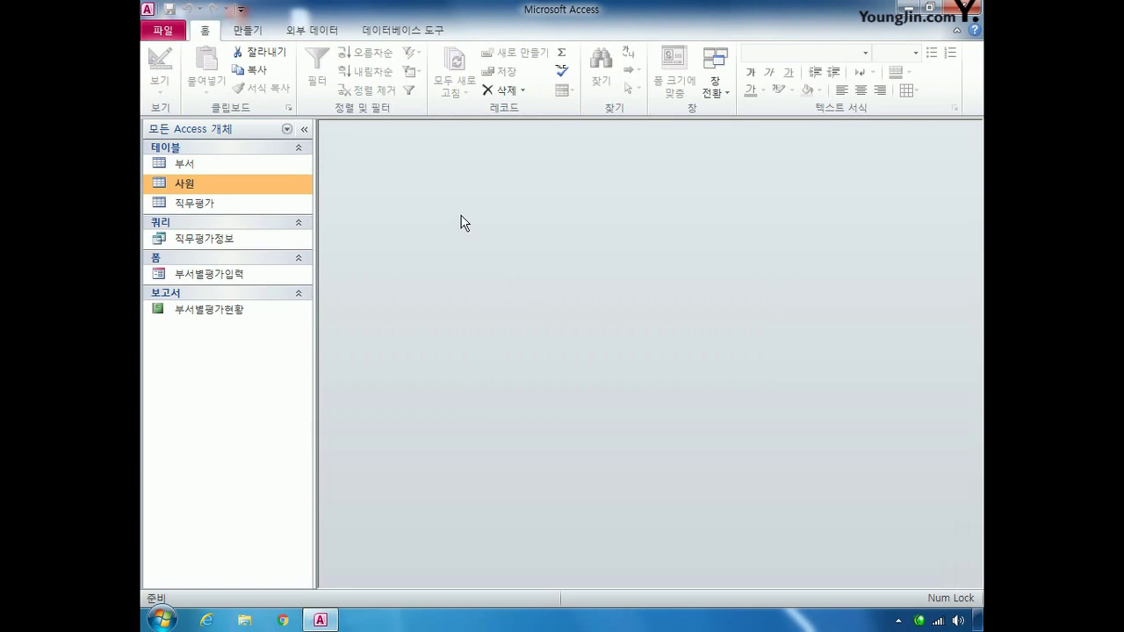
- Open the database relationships and add the 직무평가, 사원 and 부서 tables to the layout
{"action": "left_click", "coordinate": [404, 31]}
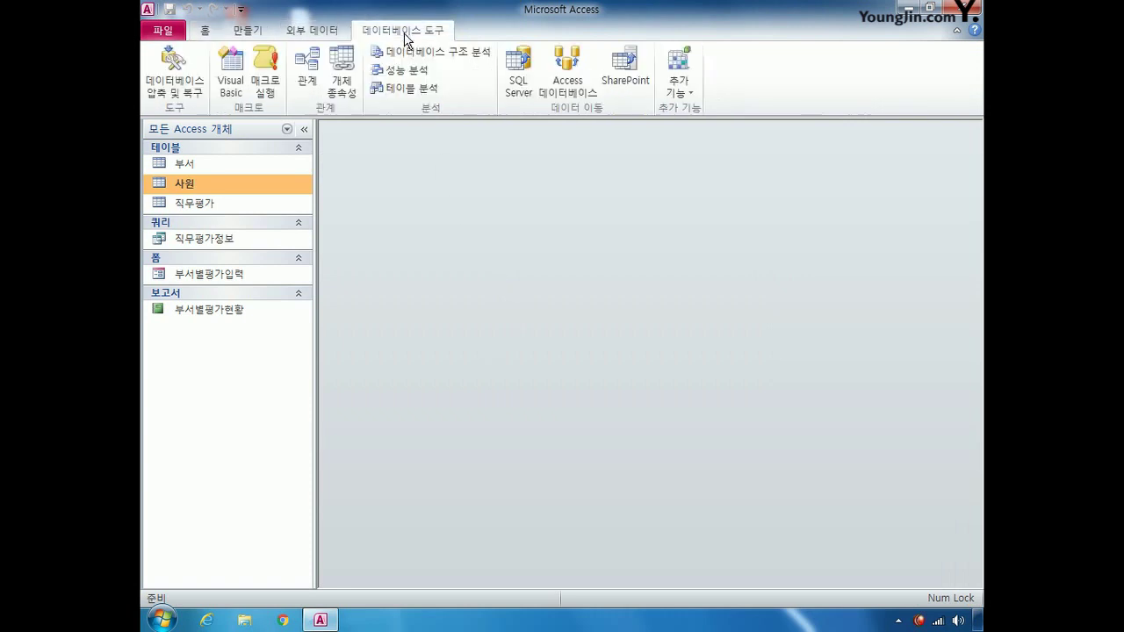
{"action": "left_click", "coordinate": [292, 81]}
{"action": "left_click_drag", "start_coordinate": [514, 179], "coordinate": [514, 168]}
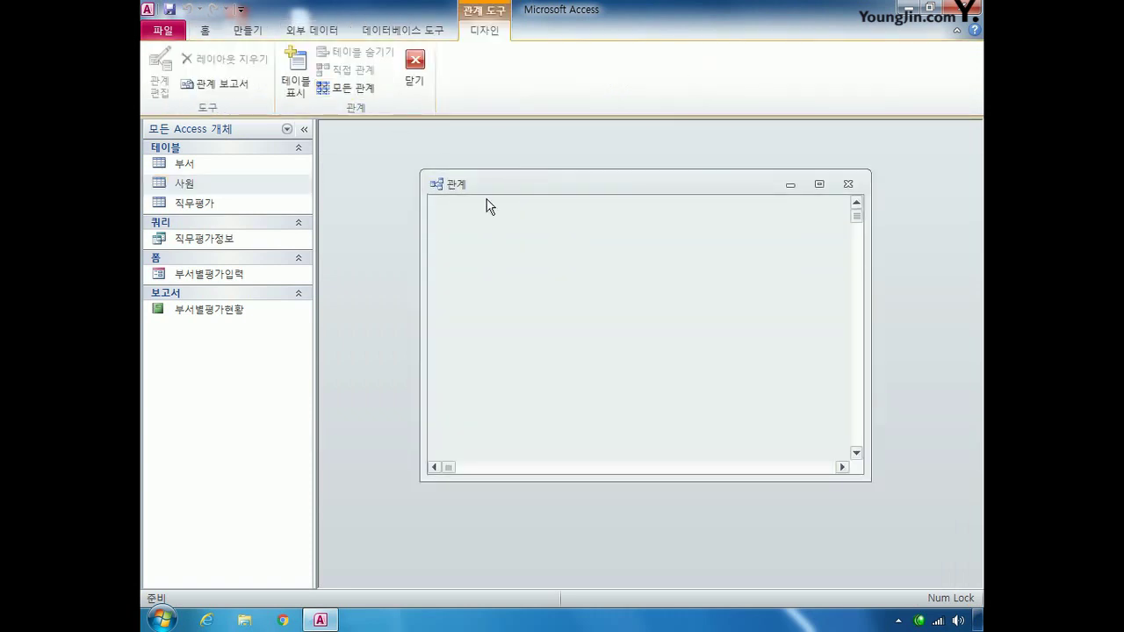
{"action": "right_click", "coordinate": [491, 238]}
{"action": "left_click", "coordinate": [533, 249]}
{"action": "left_click", "coordinate": [455, 192]}
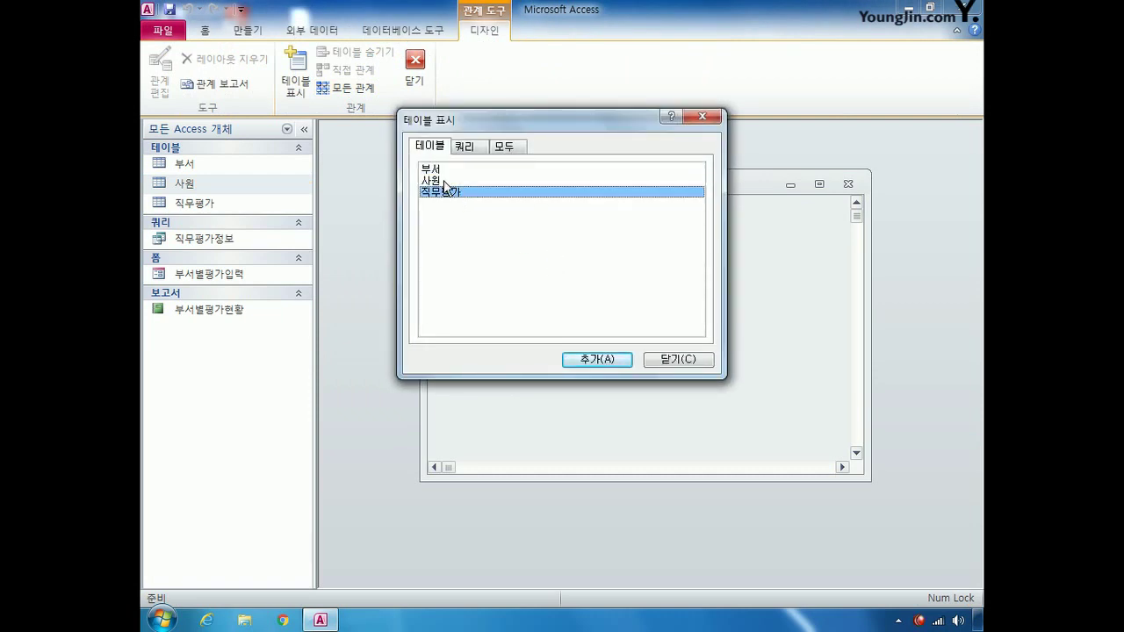
{"action": "double_click", "coordinate": [443, 180]}
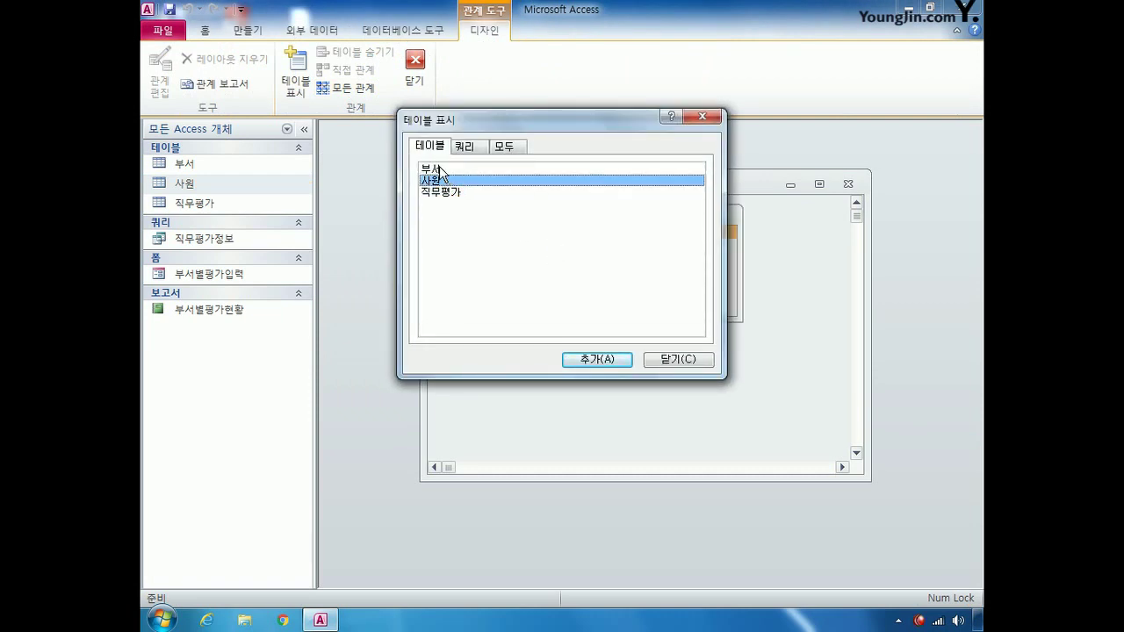
{"action": "double_click", "coordinate": [442, 169]}
{"action": "left_click", "coordinate": [678, 359]}
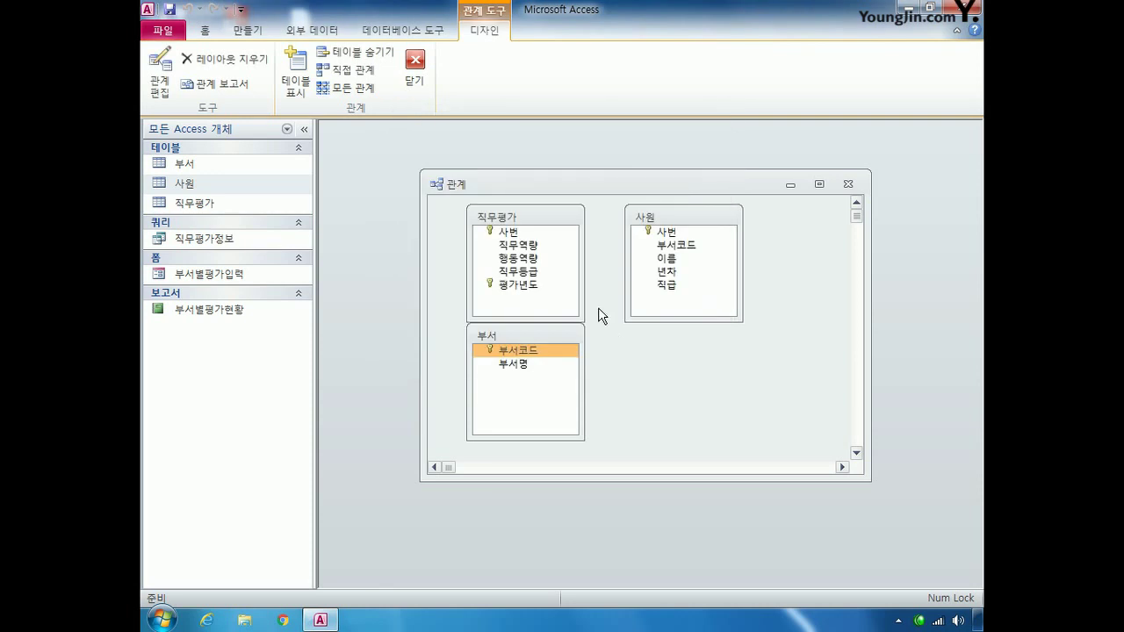
- Relate 직무평가 to 사원 on 사번, enforcing referential integrity with cascading updates and cascading deletes
{"action": "left_click", "coordinate": [519, 232]}
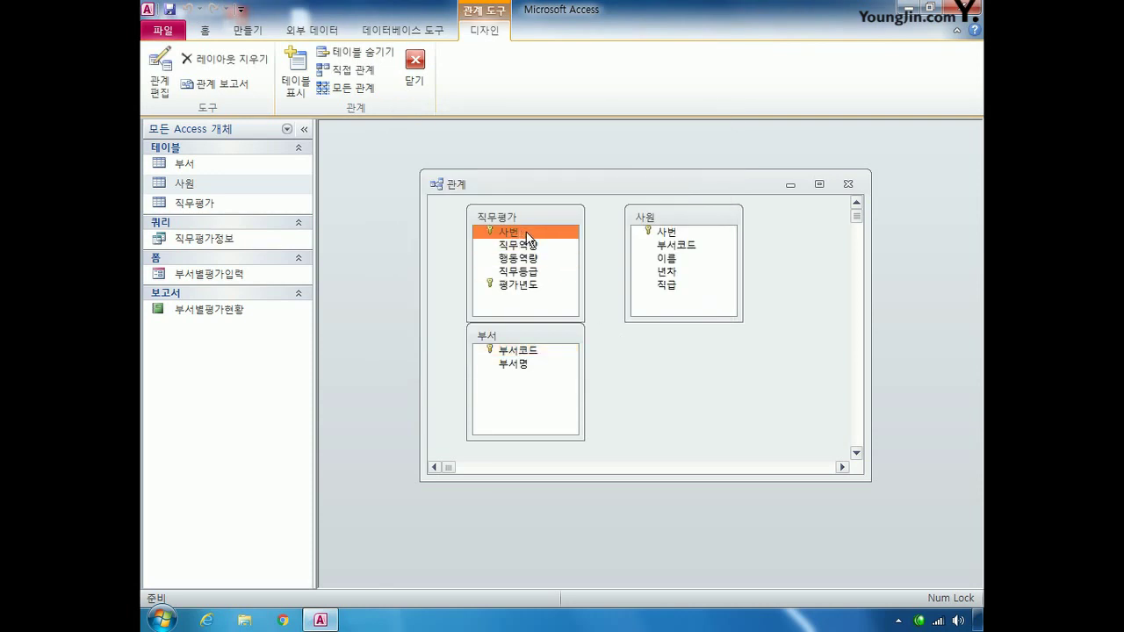
{"action": "left_click_drag", "start_coordinate": [528, 235], "coordinate": [683, 235]}
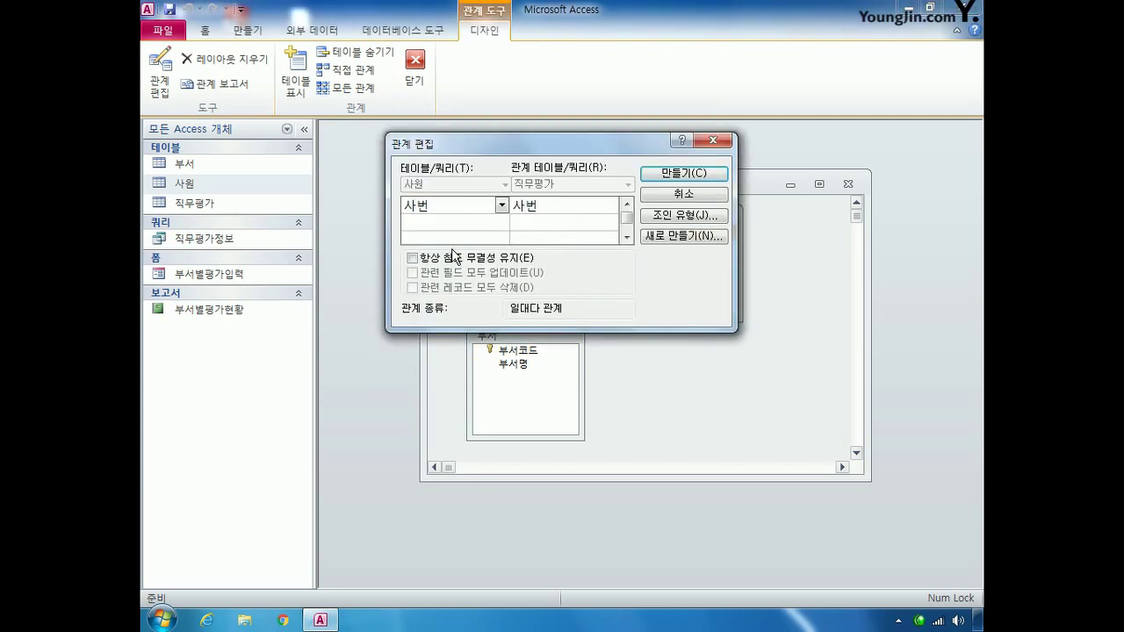
{"action": "left_click", "coordinate": [438, 259]}
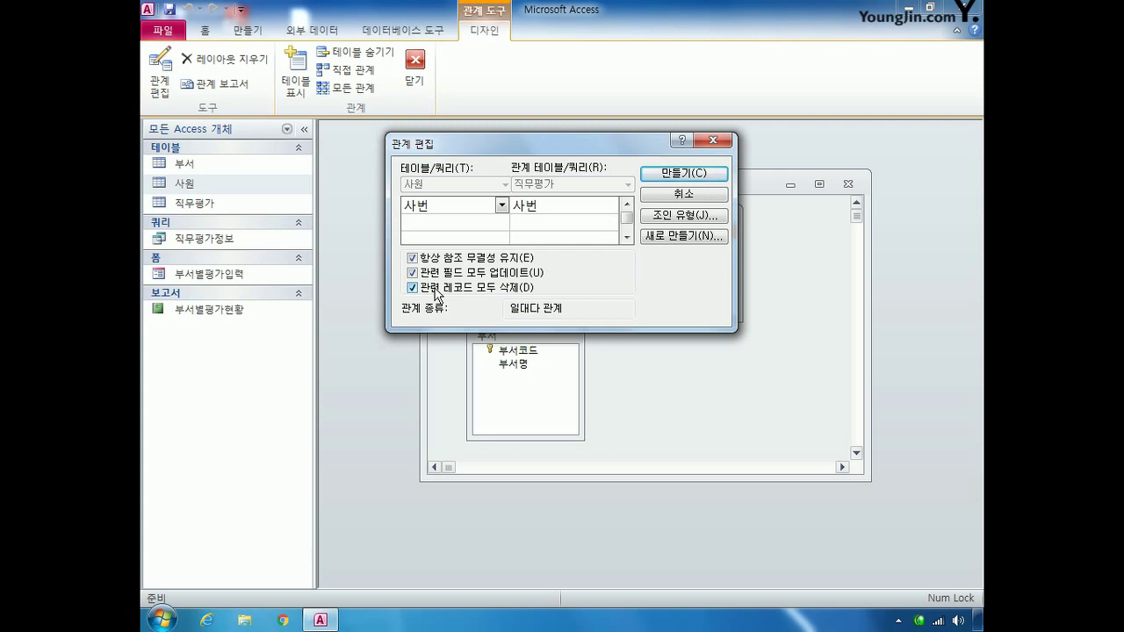
{"action": "left_click", "coordinate": [659, 173]}
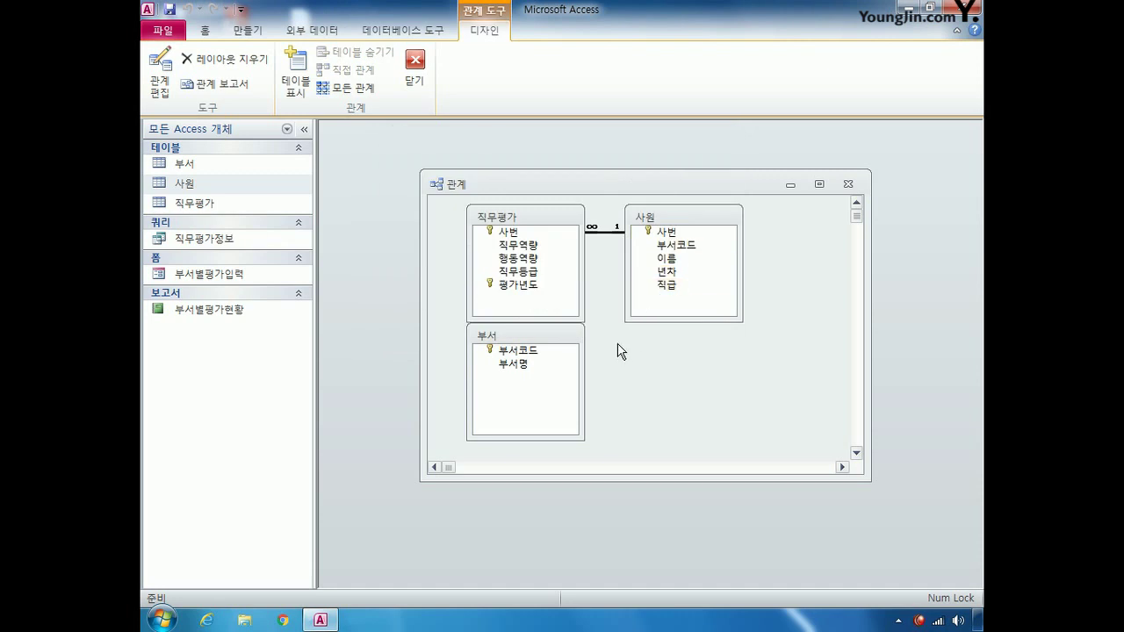
- Relate 부서 to 사원 on 부서코드, enforcing referential integrity with cascading updates and cascading deletes
{"action": "left_click", "coordinate": [694, 246]}
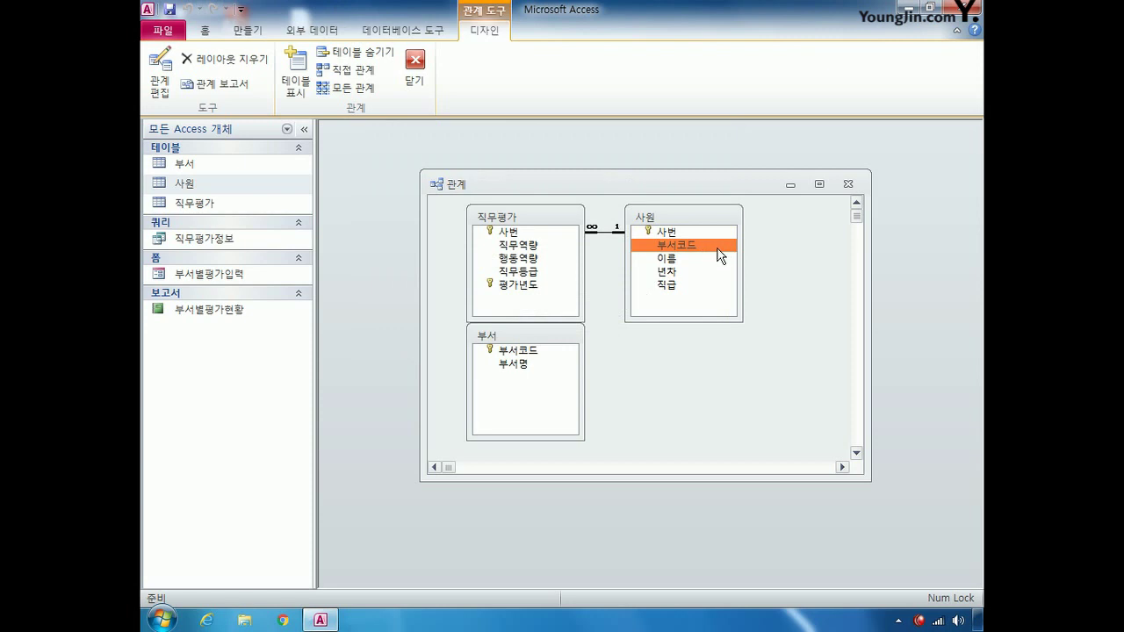
{"action": "left_click_drag", "start_coordinate": [721, 255], "coordinate": [722, 281]}
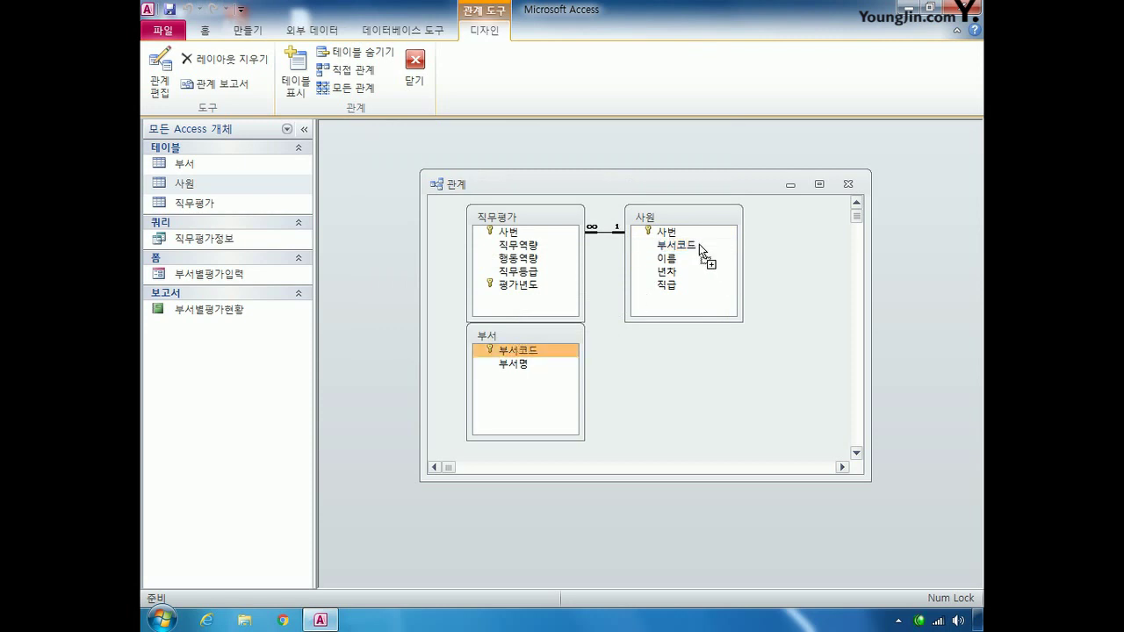
{"action": "left_click_drag", "start_coordinate": [699, 244], "coordinate": [699, 246]}
{"action": "left_click", "coordinate": [411, 257]}
{"action": "left_click", "coordinate": [413, 272]}
{"action": "left_click", "coordinate": [429, 288]}
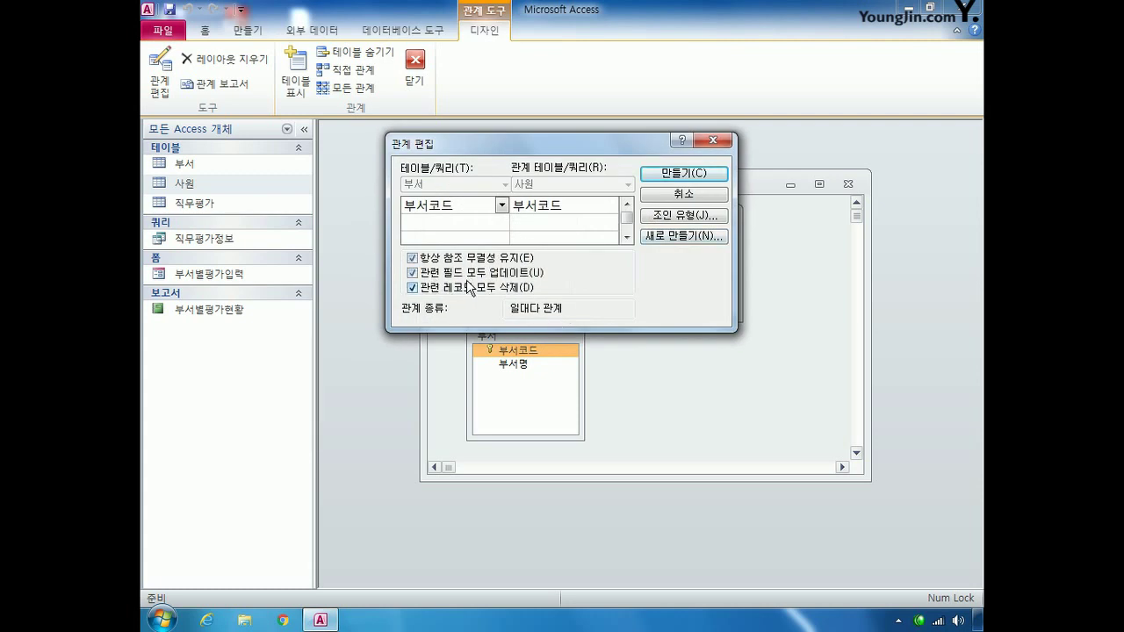
{"action": "left_click", "coordinate": [676, 174]}
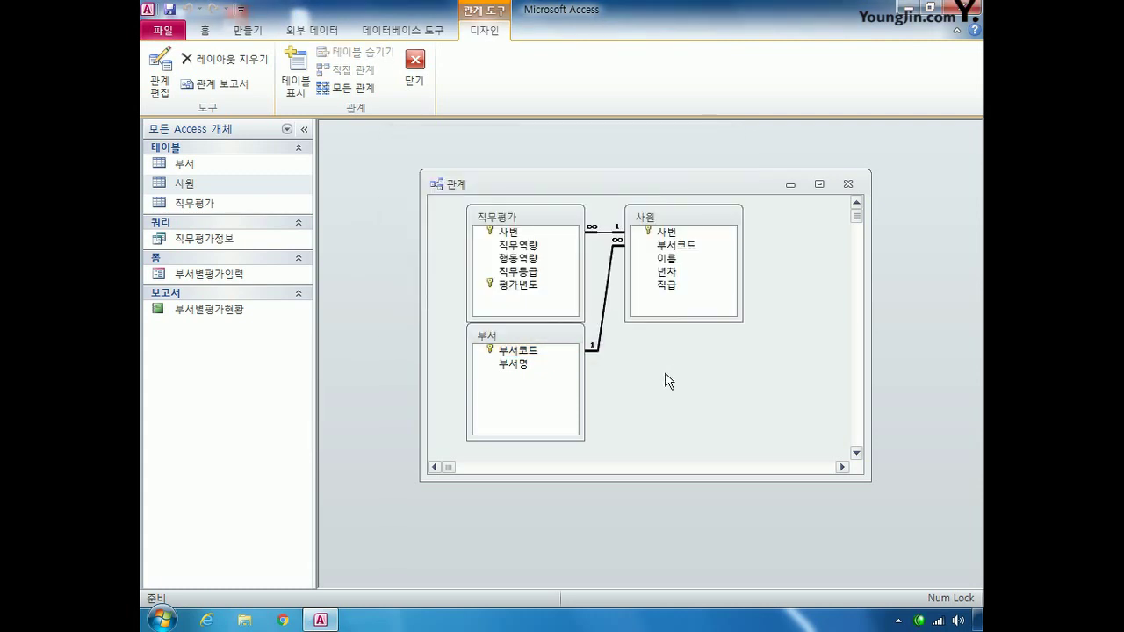
- Close the relationships layout, saving its changes
{"action": "left_click", "coordinate": [840, 179]}
{"action": "left_click", "coordinate": [465, 353]}
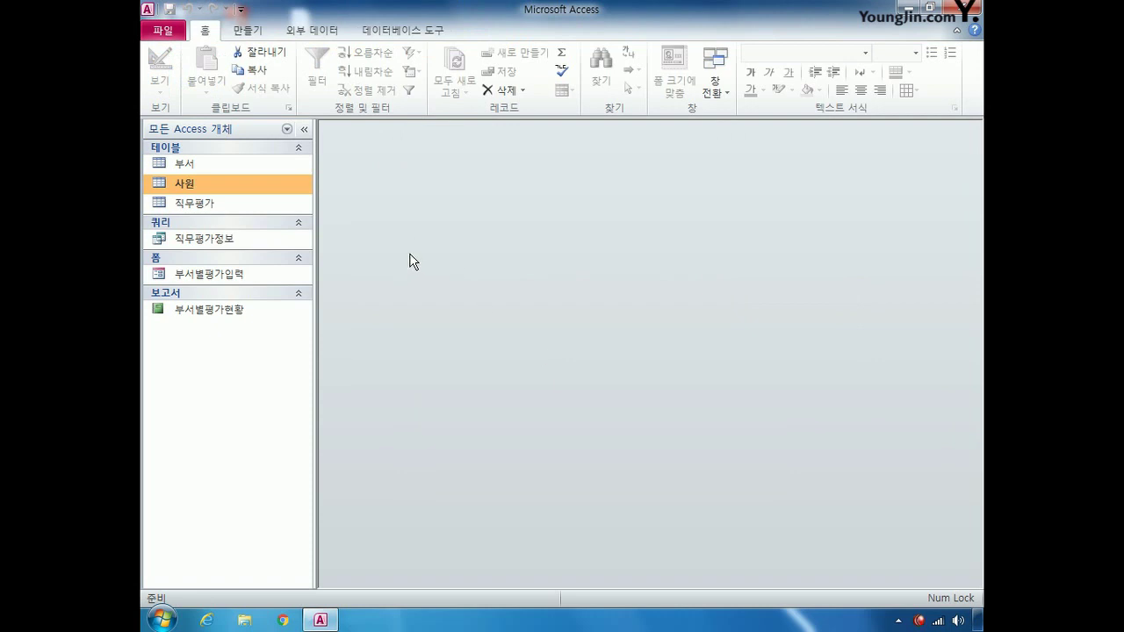
- Choose the Excel workbook 직무역량등급.xlsx as an external data source, connecting to it through a linked table
{"action": "left_click", "coordinate": [316, 31]}
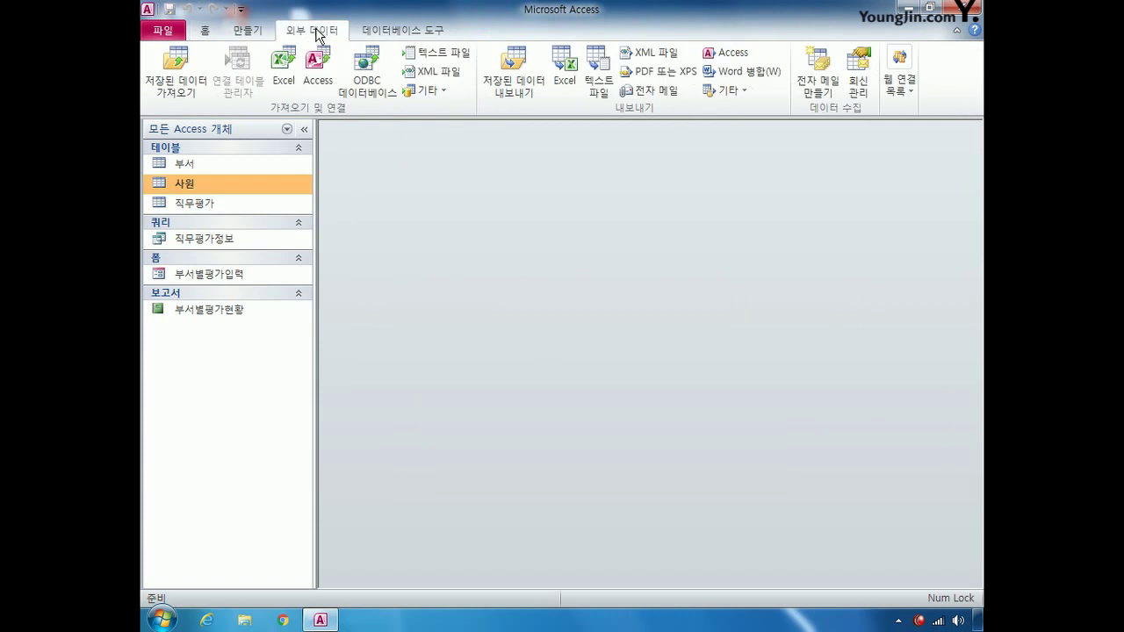
{"action": "left_click", "coordinate": [282, 75]}
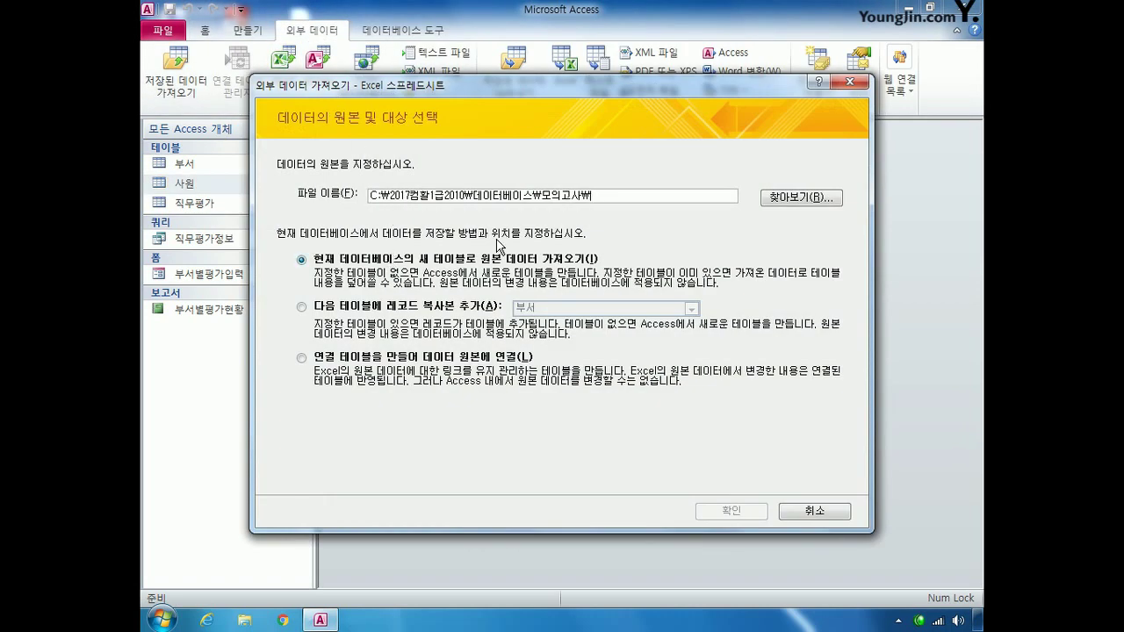
{"action": "left_click", "coordinate": [788, 202]}
{"action": "left_click", "coordinate": [468, 332]}
{"action": "double_click", "coordinate": [468, 332]}
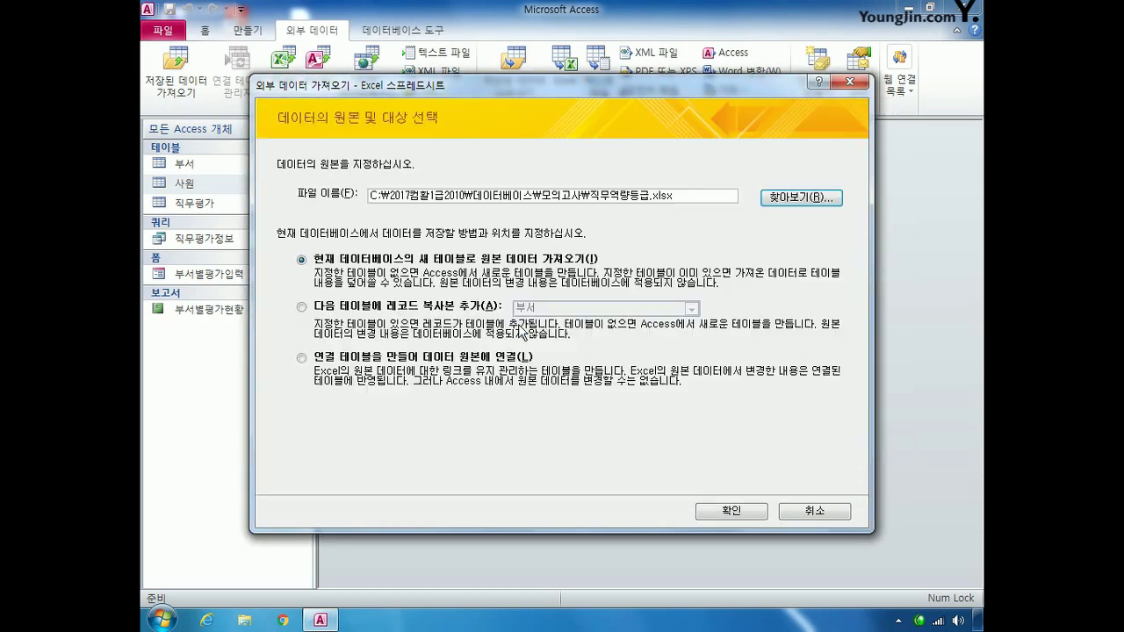
{"action": "left_click", "coordinate": [434, 357]}
{"action": "left_click", "coordinate": [725, 508]}
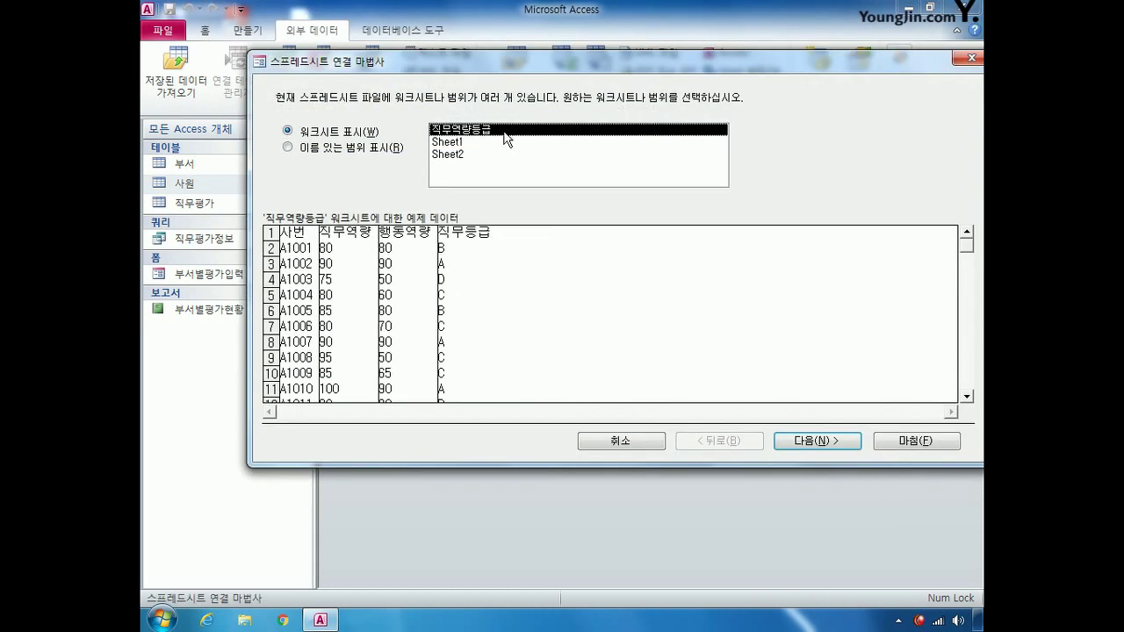
- Link the 직무역량등급 worksheet with its first row as column headings, naming the linked table 직무등급
{"action": "left_click", "coordinate": [841, 441]}
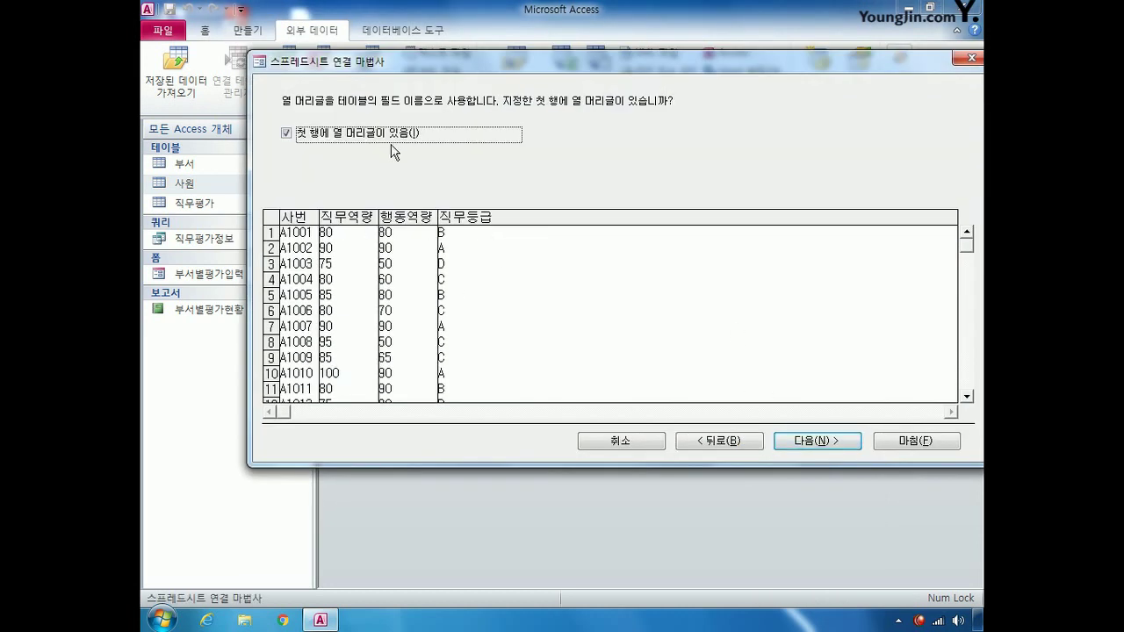
{"action": "left_click", "coordinate": [816, 440]}
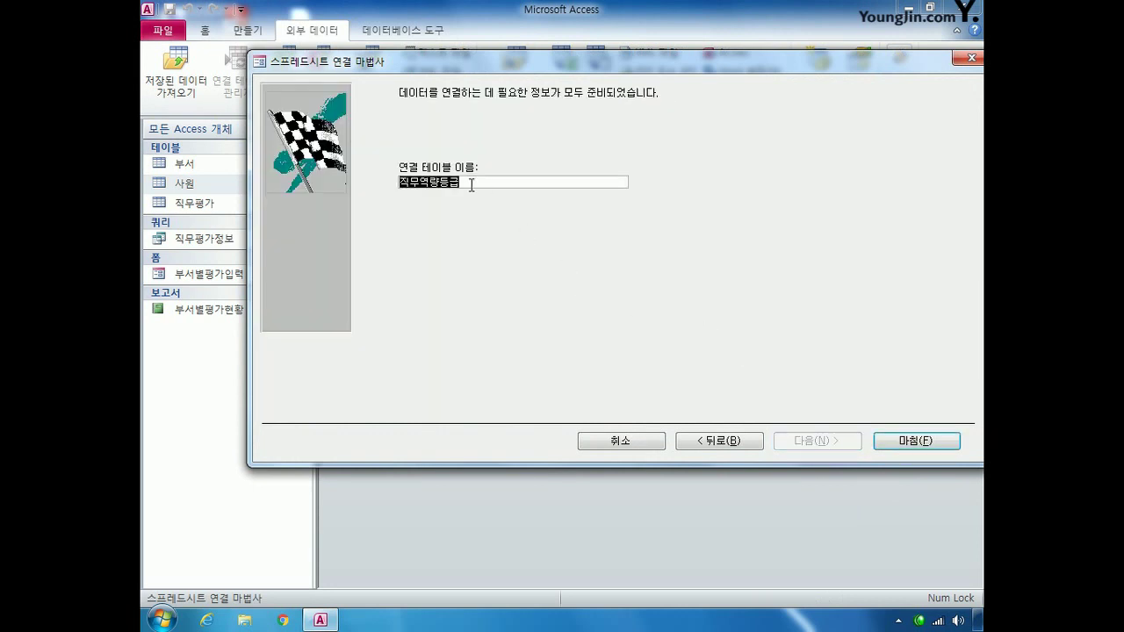
{"action": "left_click", "coordinate": [444, 181]}
{"action": "key", "text": "BackSpace"}
{"action": "key", "text": "BackSpace"}
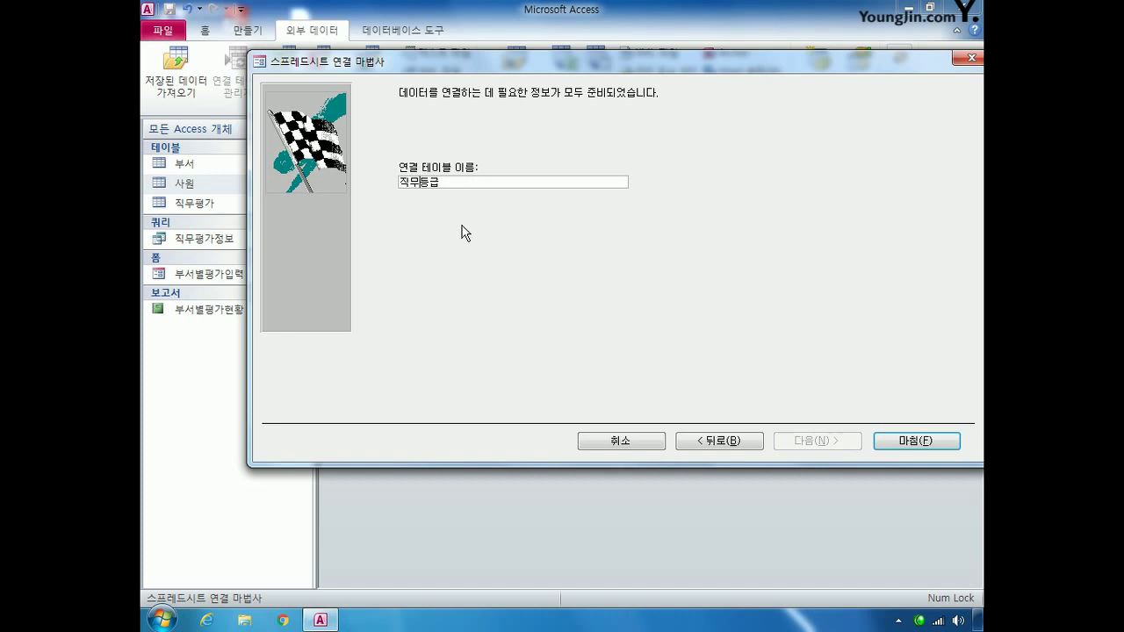
{"action": "left_click", "coordinate": [907, 441]}
{"action": "left_click", "coordinate": [597, 357]}
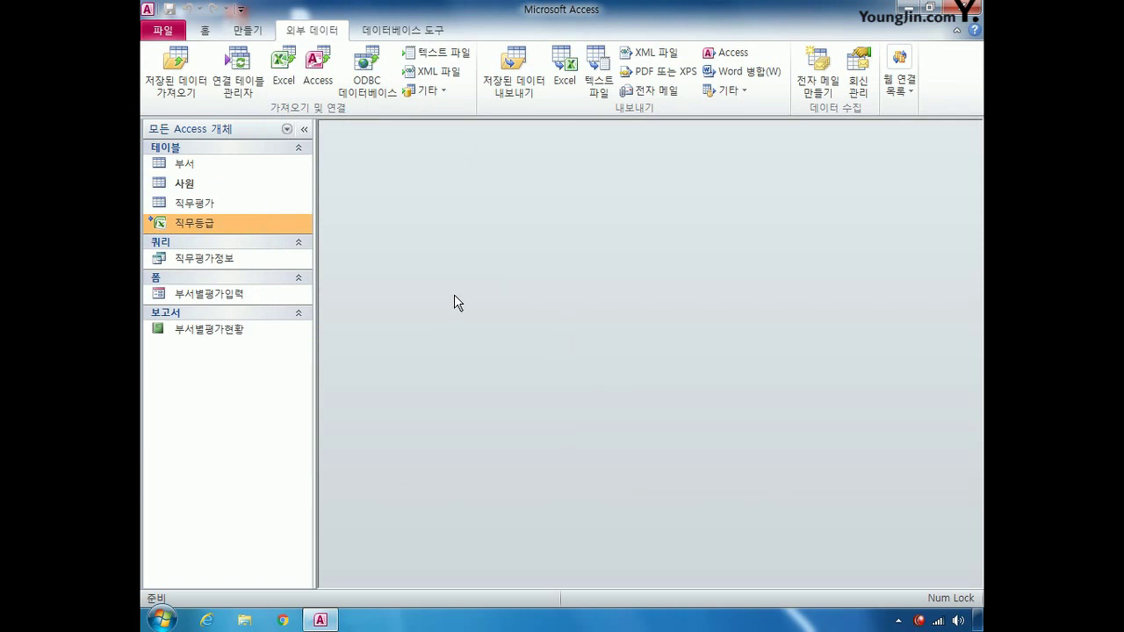
- Open the 부서별평가입력 form in design view and set its default view (기본 보기) to 연속 폼
{"action": "right_click", "coordinate": [220, 293]}
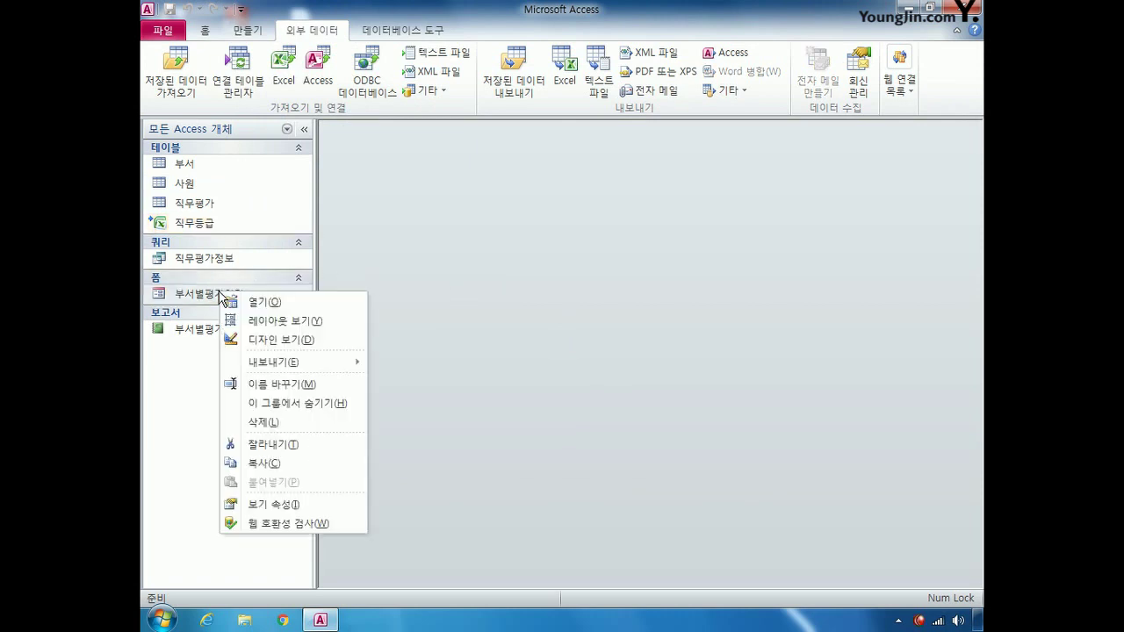
{"action": "left_click", "coordinate": [272, 339]}
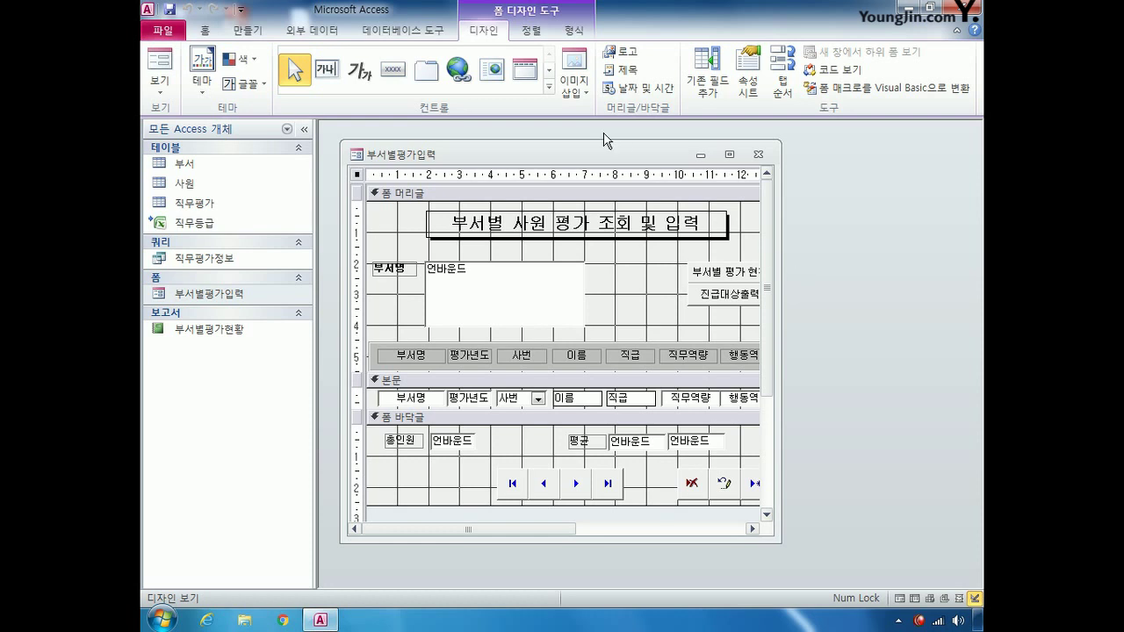
{"action": "left_click", "coordinate": [735, 100]}
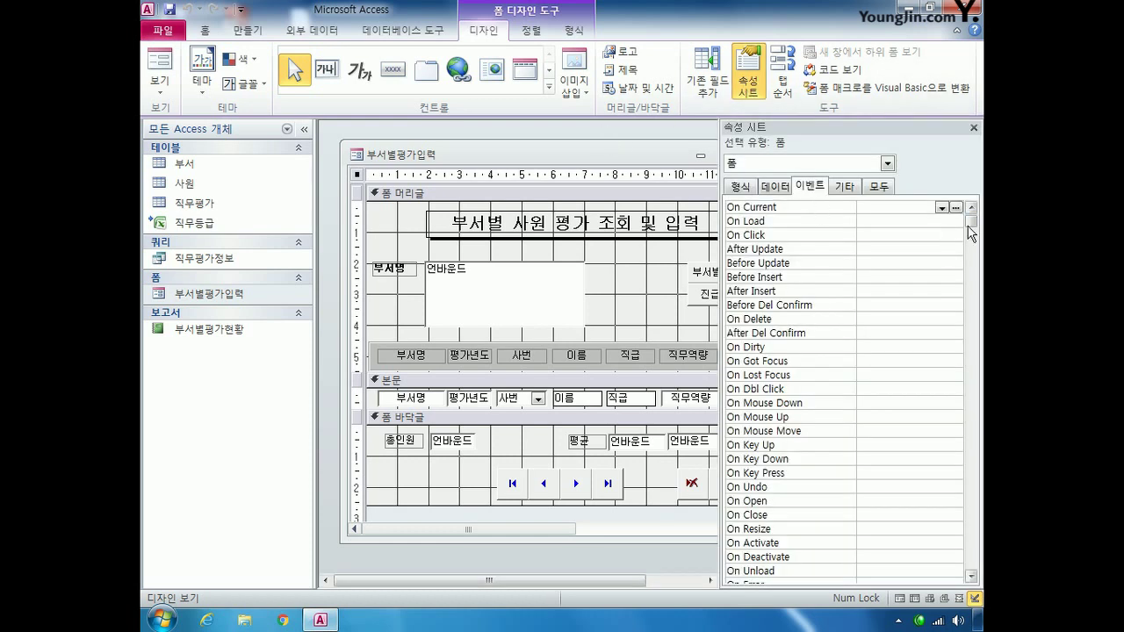
{"action": "left_click", "coordinate": [878, 187]}
{"action": "left_click", "coordinate": [911, 263]}
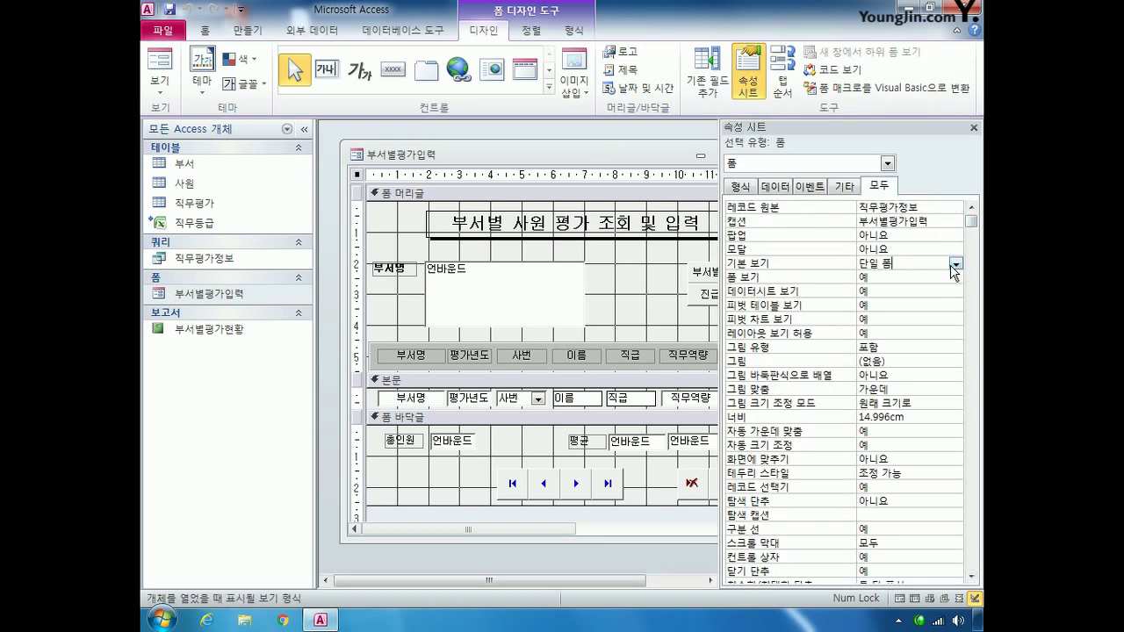
{"action": "left_click", "coordinate": [955, 264]}
{"action": "left_click", "coordinate": [938, 288]}
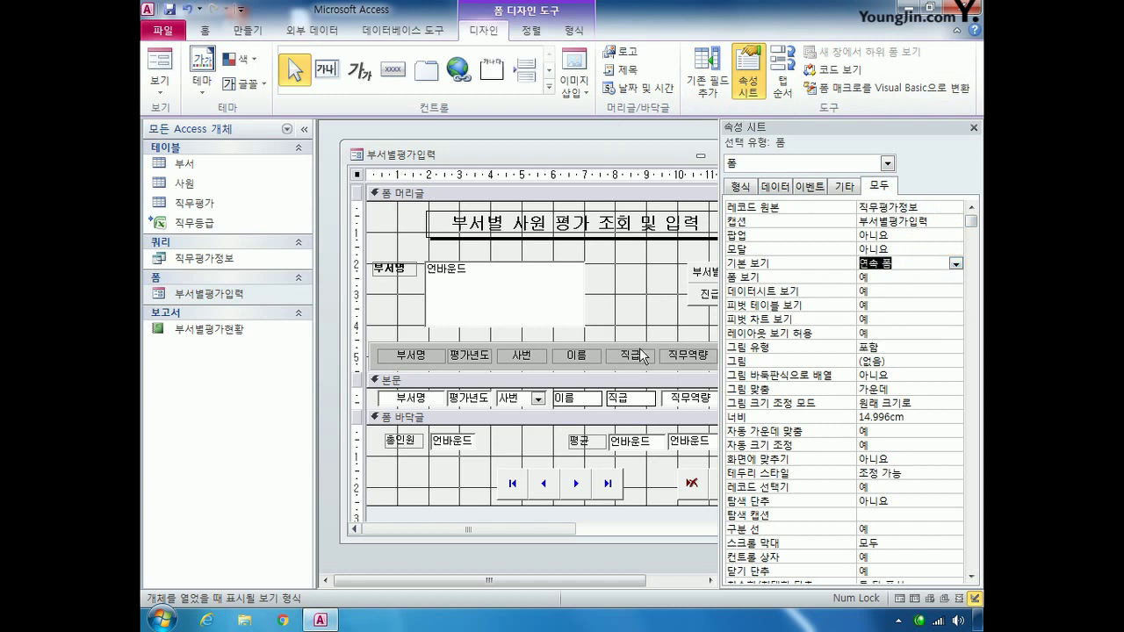
- Draw a check box about 2 cm wide and 0.7 cm high in the form header, between the list box and the command buttons
{"action": "left_click_drag", "start_coordinate": [502, 531], "coordinate": [585, 531]}
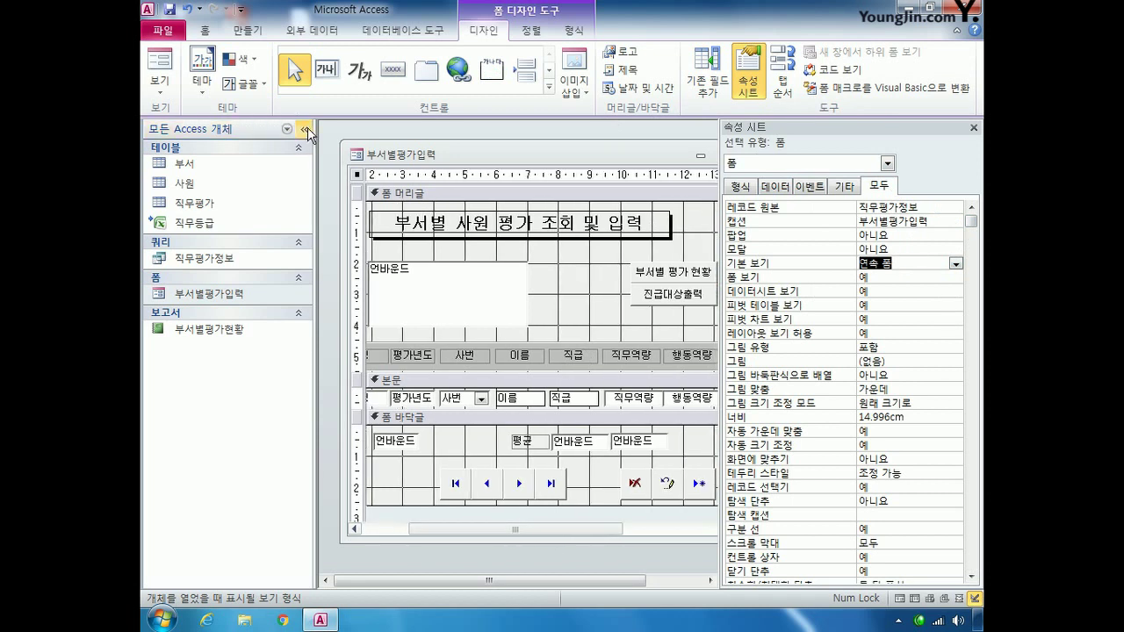
{"action": "left_click", "coordinate": [305, 128]}
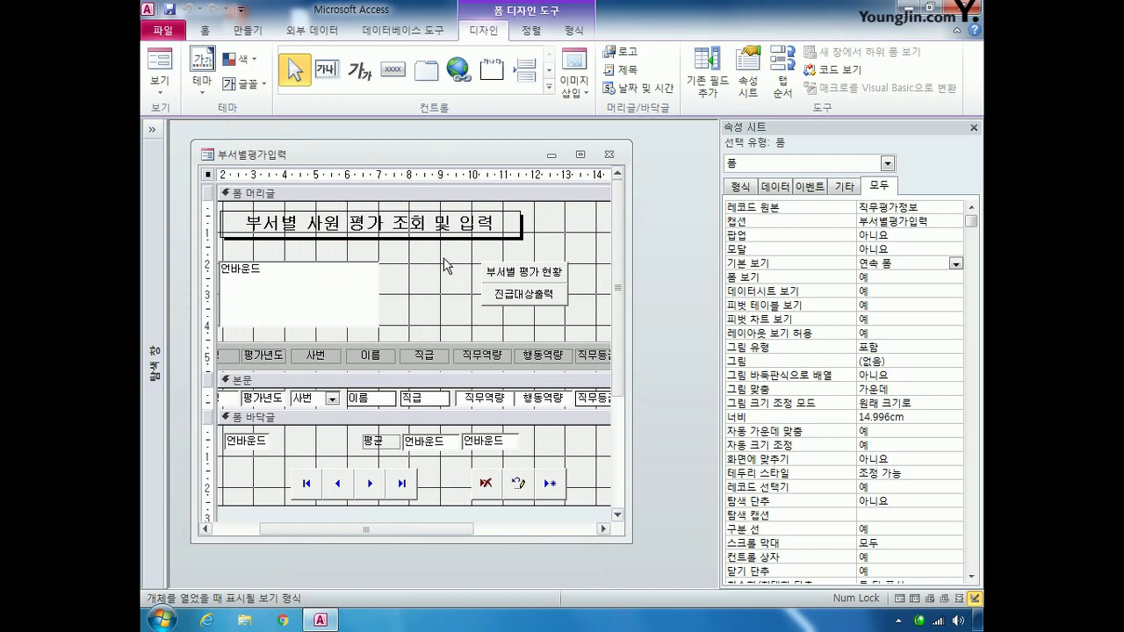
{"action": "left_click", "coordinate": [550, 87]}
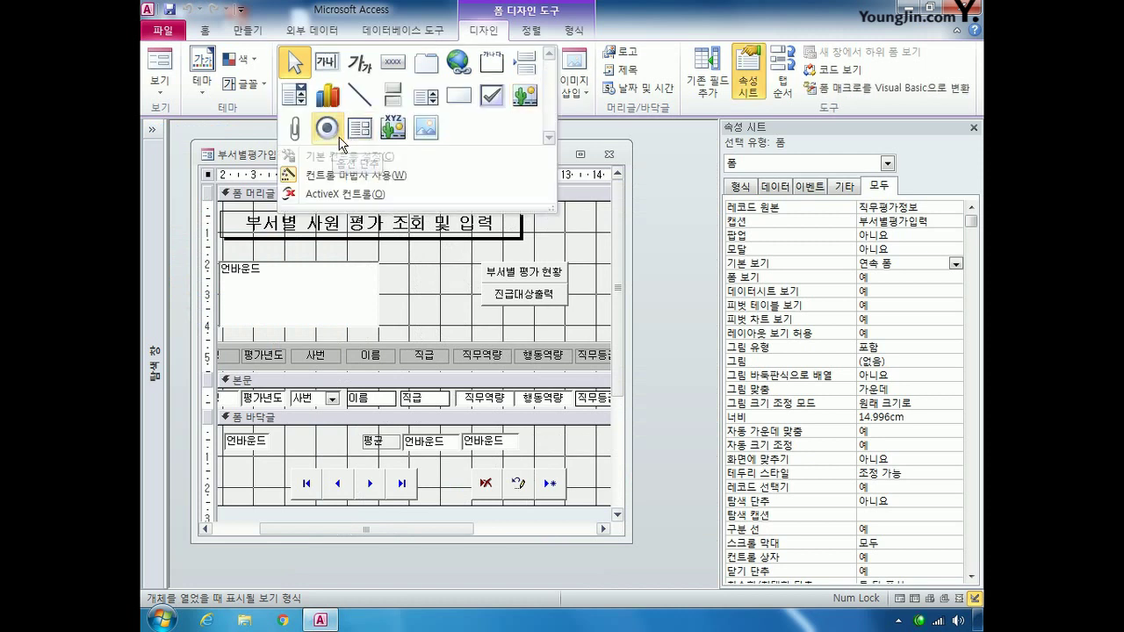
{"action": "left_click", "coordinate": [492, 99]}
{"action": "left_click_drag", "start_coordinate": [399, 268], "coordinate": [459, 283]}
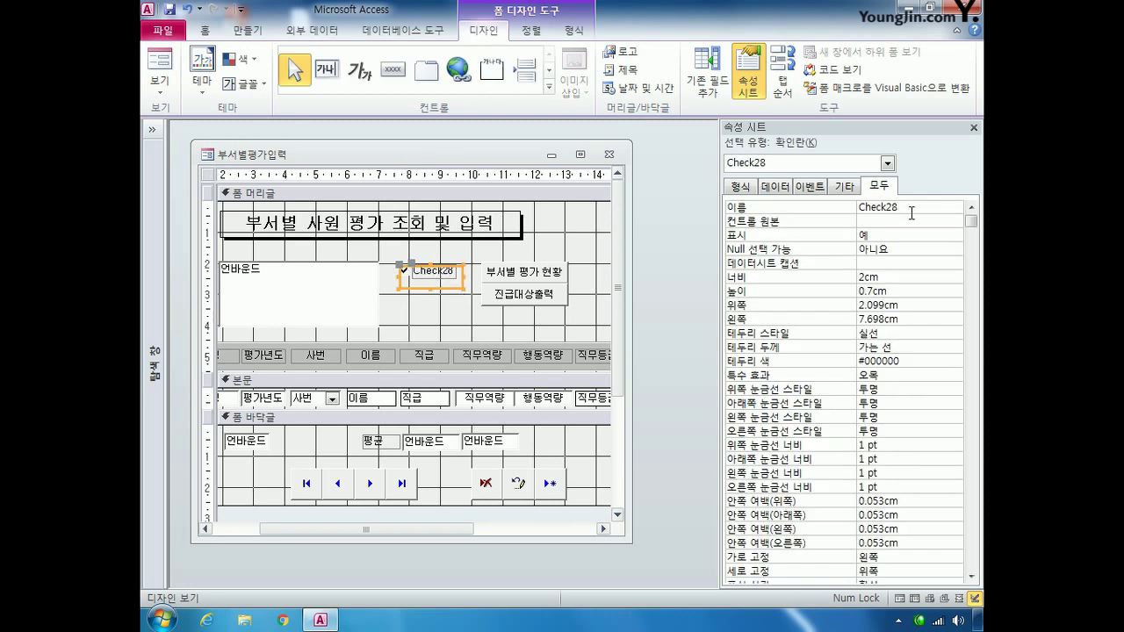
- Name the new check box chk전체부서
{"action": "left_click", "coordinate": [852, 211]}
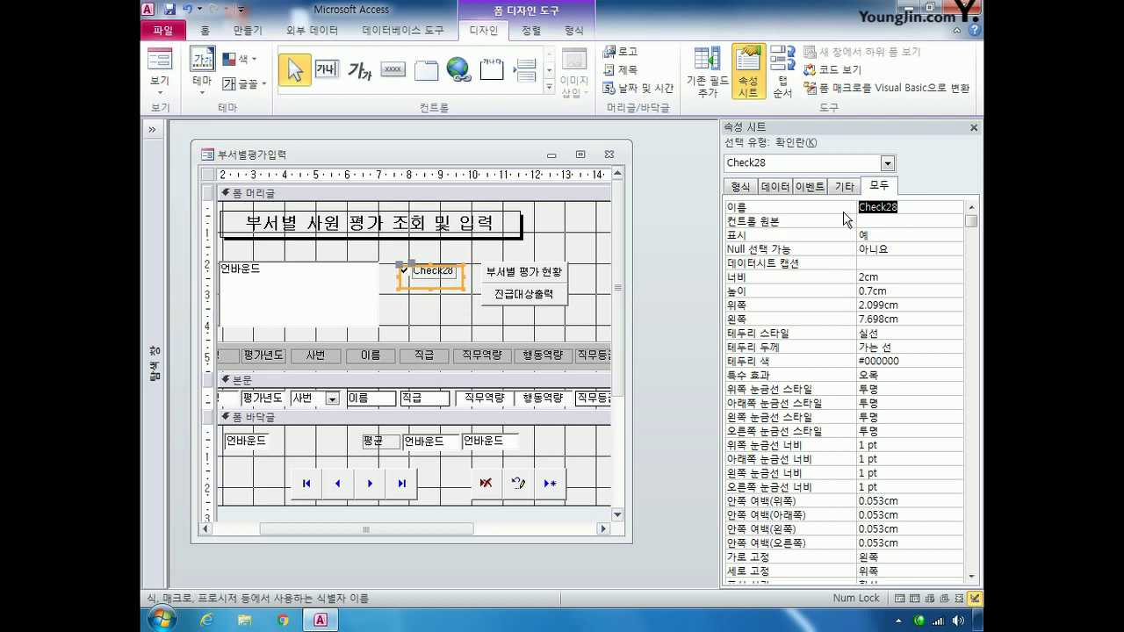
{"action": "type", "text": "ㅈ"}
{"action": "type", "text": "chk전체부서"}
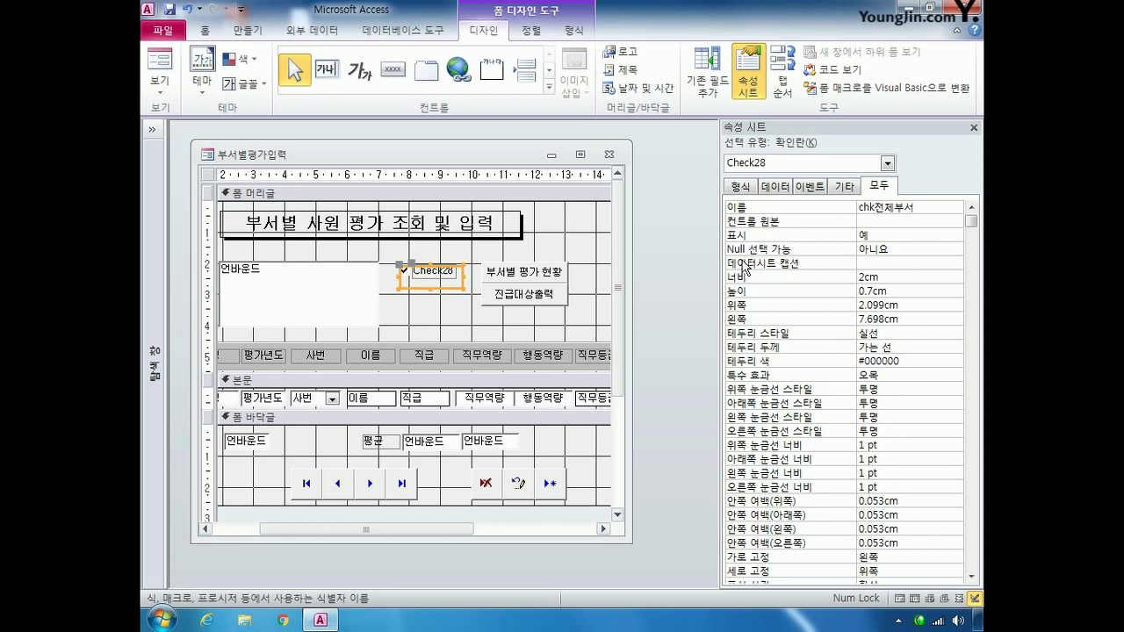
- Set the caption of the check box's label to 전체부서
{"action": "left_click", "coordinate": [437, 281]}
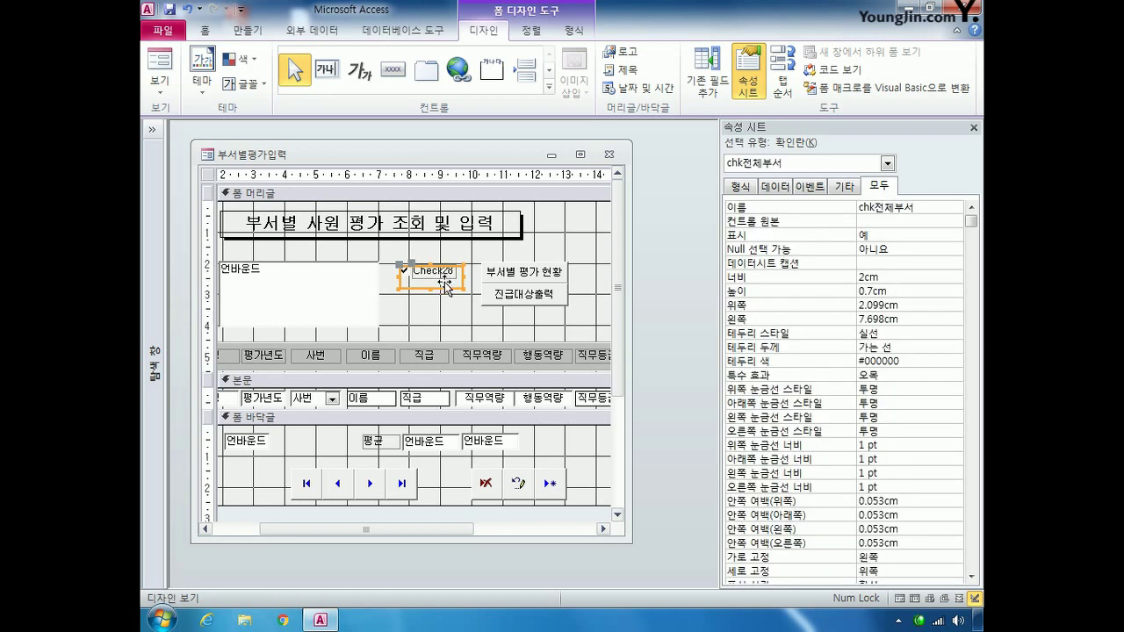
{"action": "left_click", "coordinate": [446, 293]}
{"action": "left_click", "coordinate": [443, 277]}
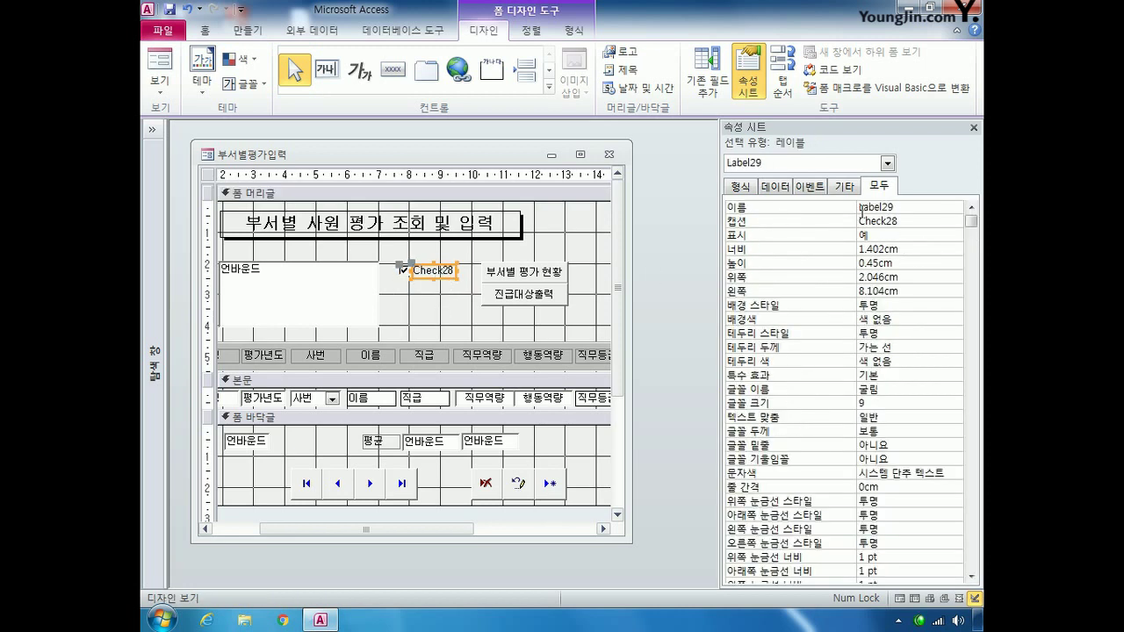
{"action": "left_click", "coordinate": [812, 223]}
{"action": "type", "text": "전체부서"}
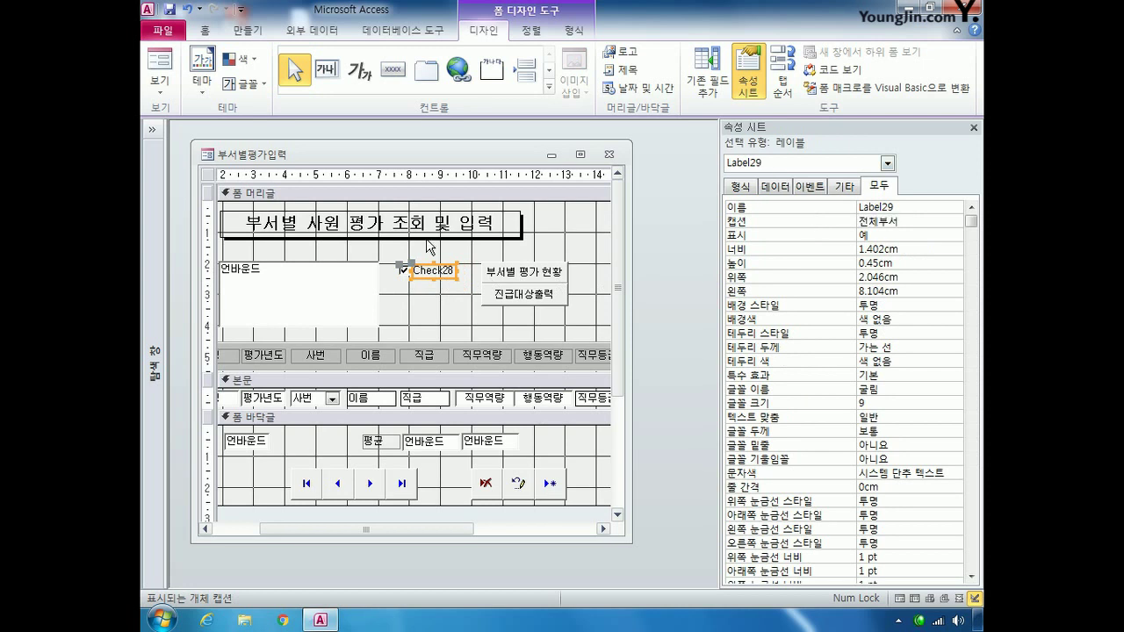
{"action": "left_click", "coordinate": [430, 314]}
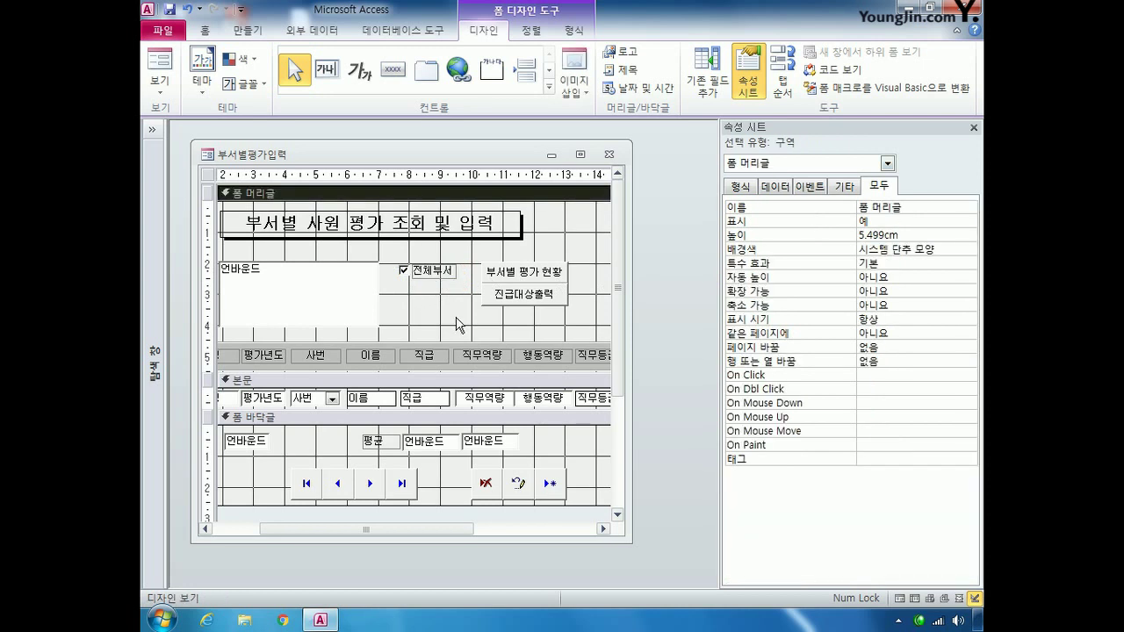
- Set the font weight (글꼴 두께) of the 전체부서 label to 굵게
{"action": "left_click", "coordinate": [450, 273]}
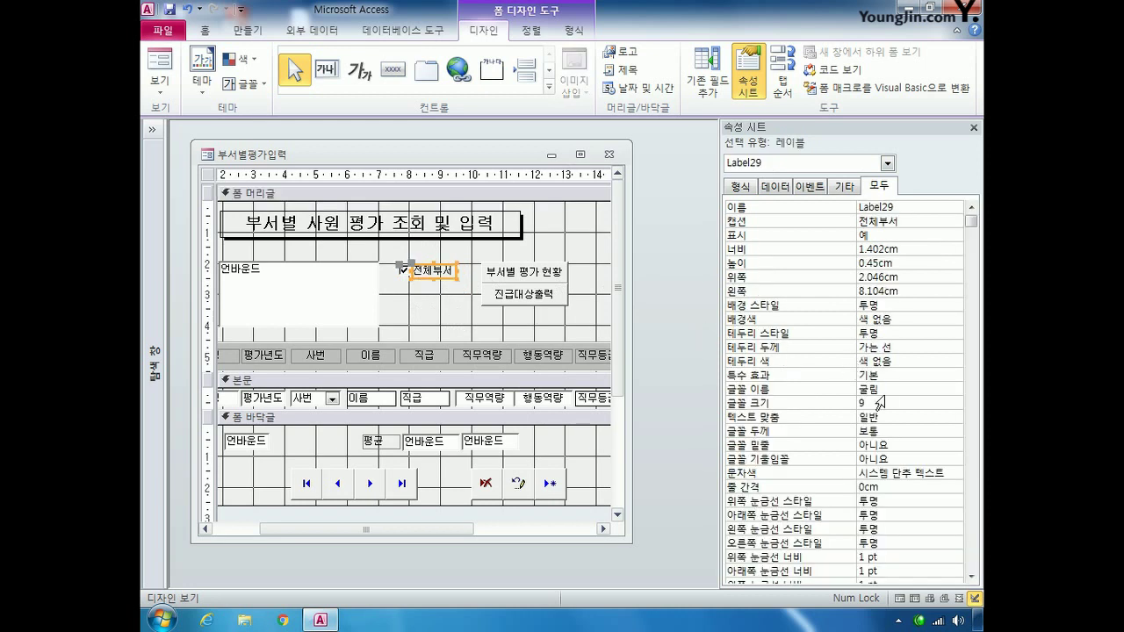
{"action": "left_click", "coordinate": [913, 431]}
{"action": "left_click", "coordinate": [955, 431]}
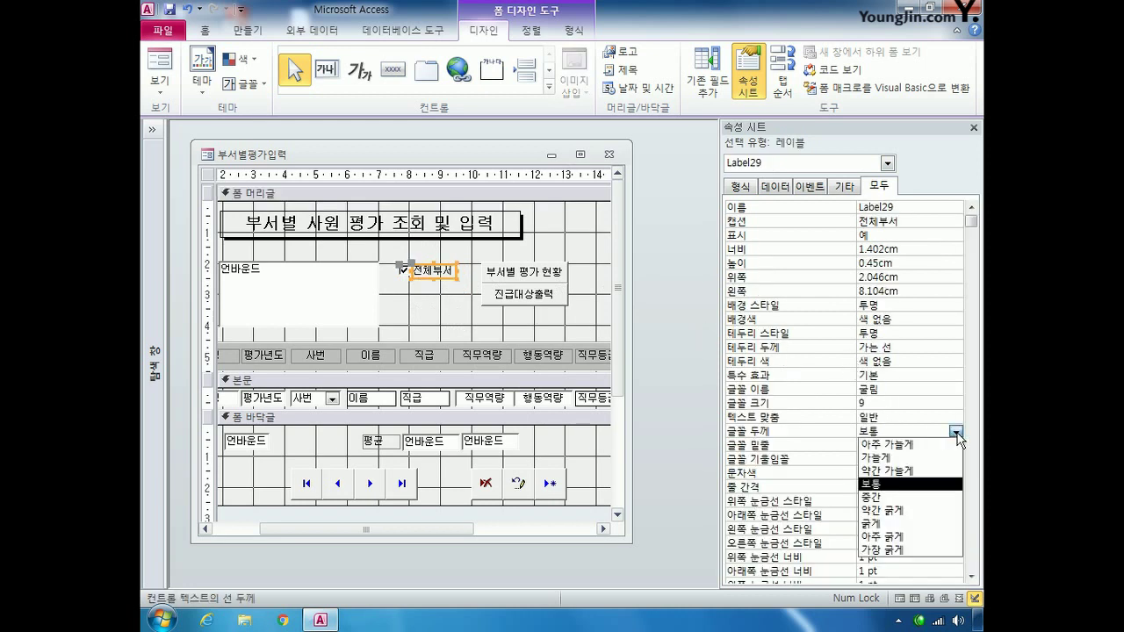
{"action": "left_click", "coordinate": [909, 523]}
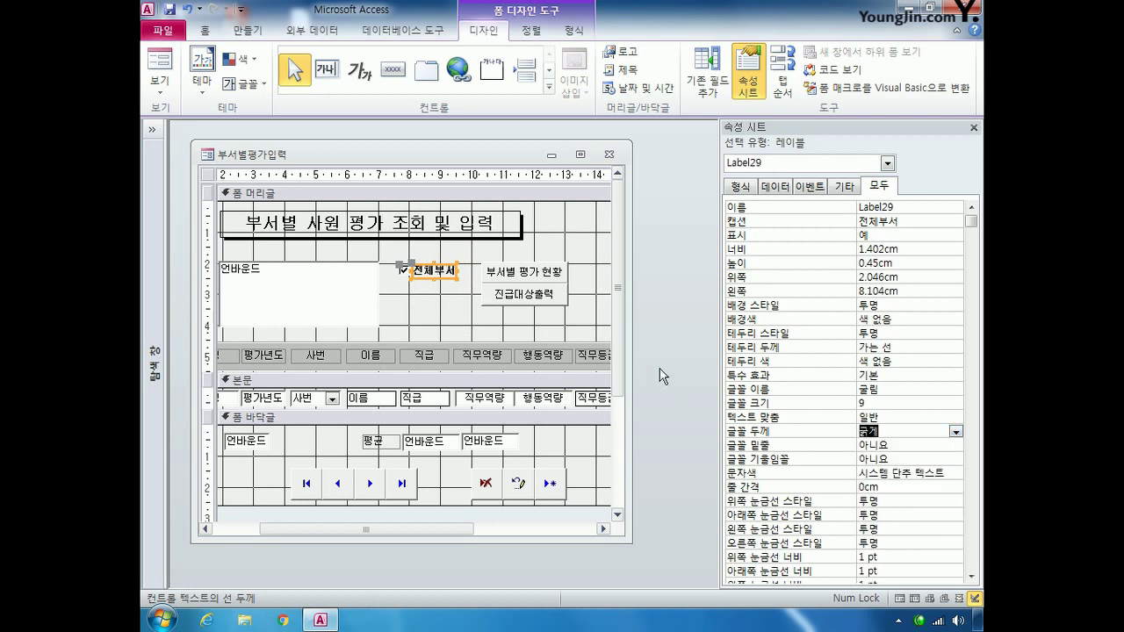
{"action": "left_click", "coordinate": [549, 251]}
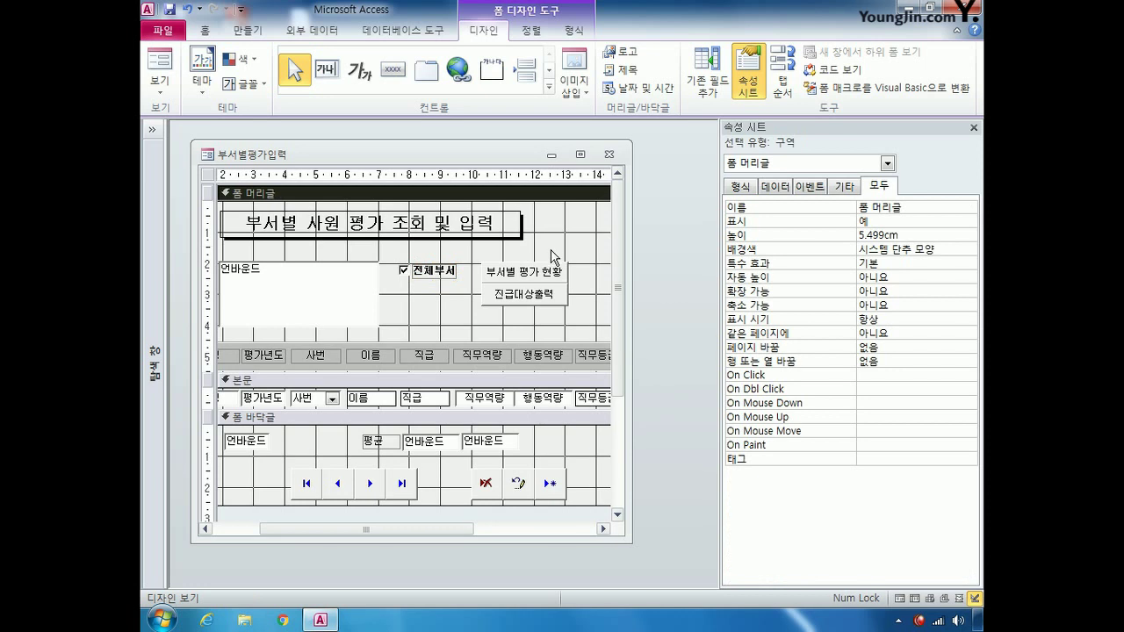
- Lock the 이름 text box in the detail section by setting its 잠금 property to 예
{"action": "left_click", "coordinate": [372, 398]}
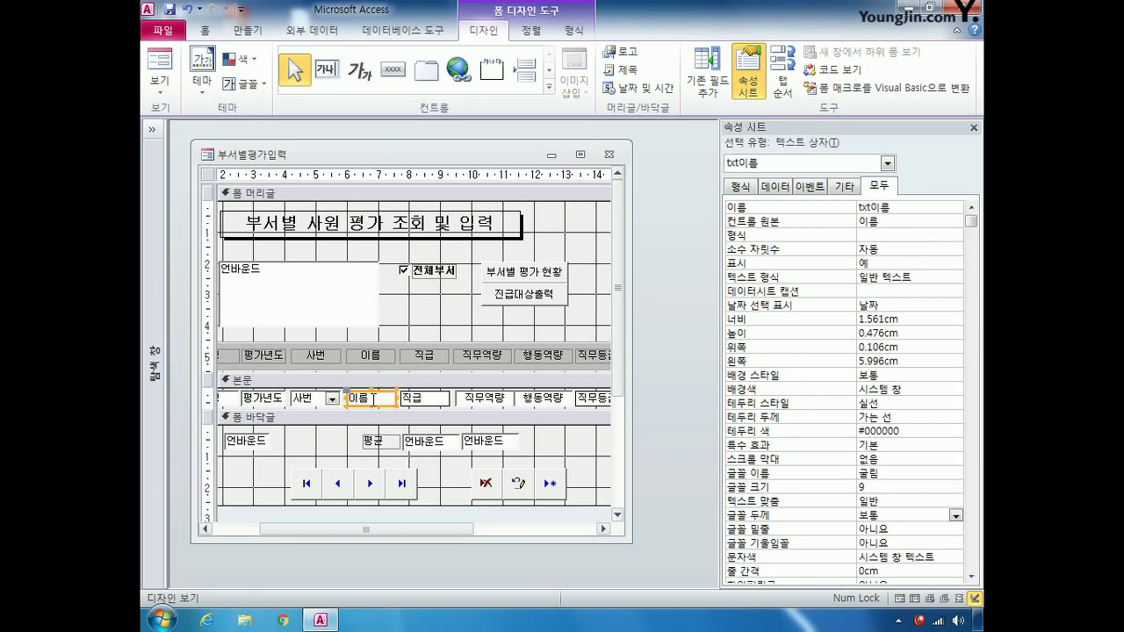
{"action": "left_click", "coordinate": [421, 400]}
{"action": "left_click", "coordinate": [373, 399]}
{"action": "left_click_drag", "start_coordinate": [973, 227], "coordinate": [969, 469]}
{"action": "left_click", "coordinate": [918, 417]}
{"action": "left_click", "coordinate": [956, 420]}
{"action": "left_click", "coordinate": [878, 431]}
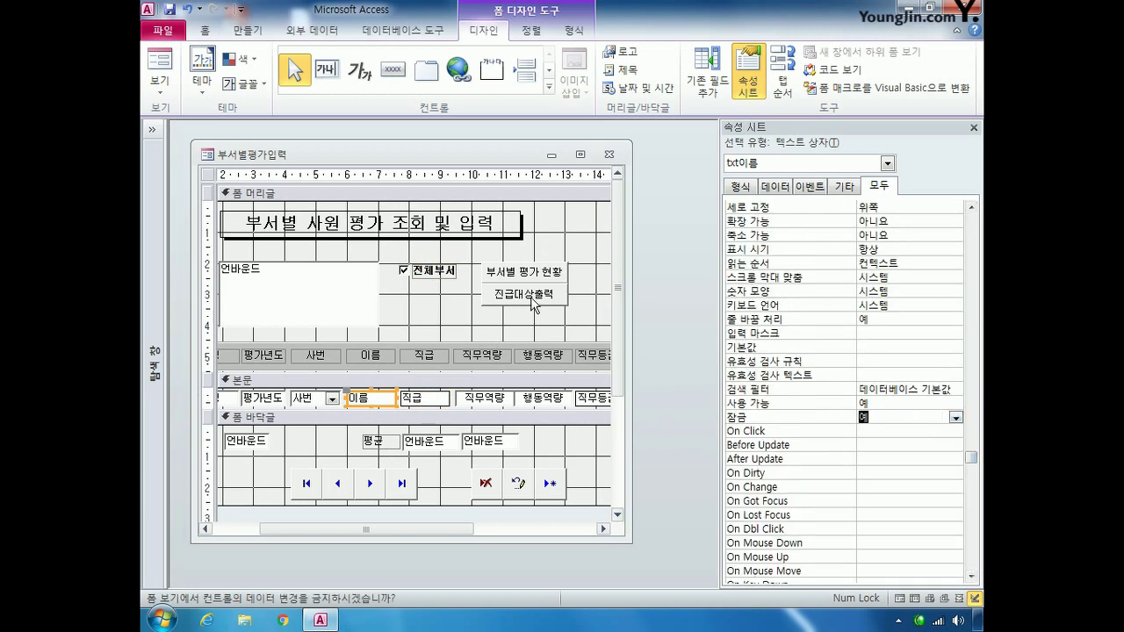
- Lock the 직급 text box in the detail section by setting its 잠금 property to 예
{"action": "left_click", "coordinate": [447, 400]}
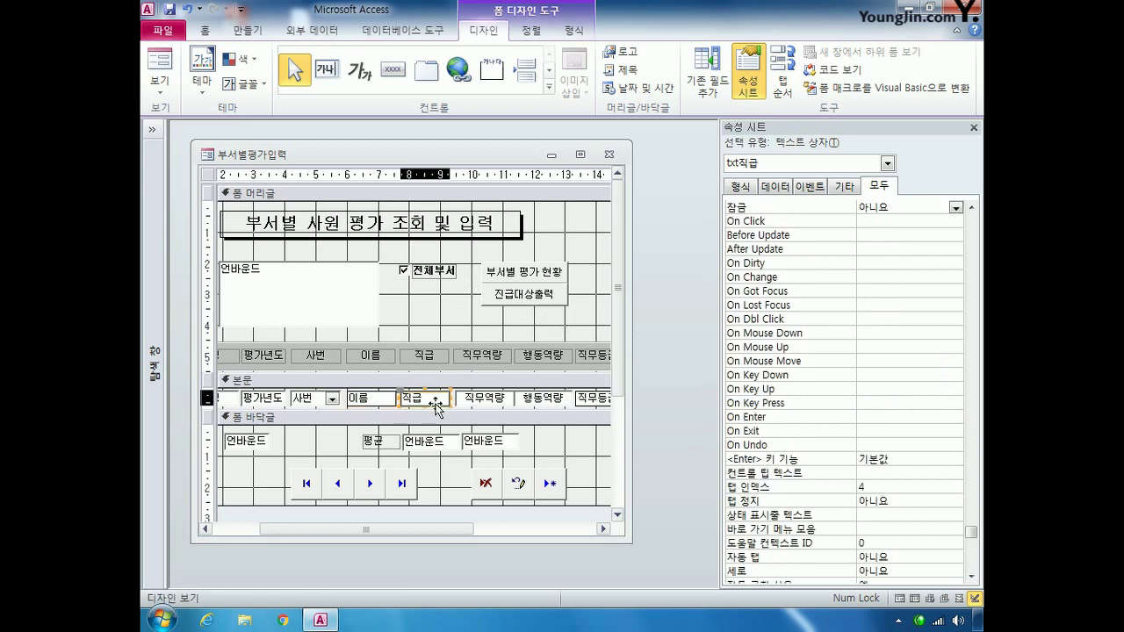
{"action": "left_click", "coordinate": [915, 209]}
{"action": "left_click", "coordinate": [956, 208]}
{"action": "left_click", "coordinate": [878, 222]}
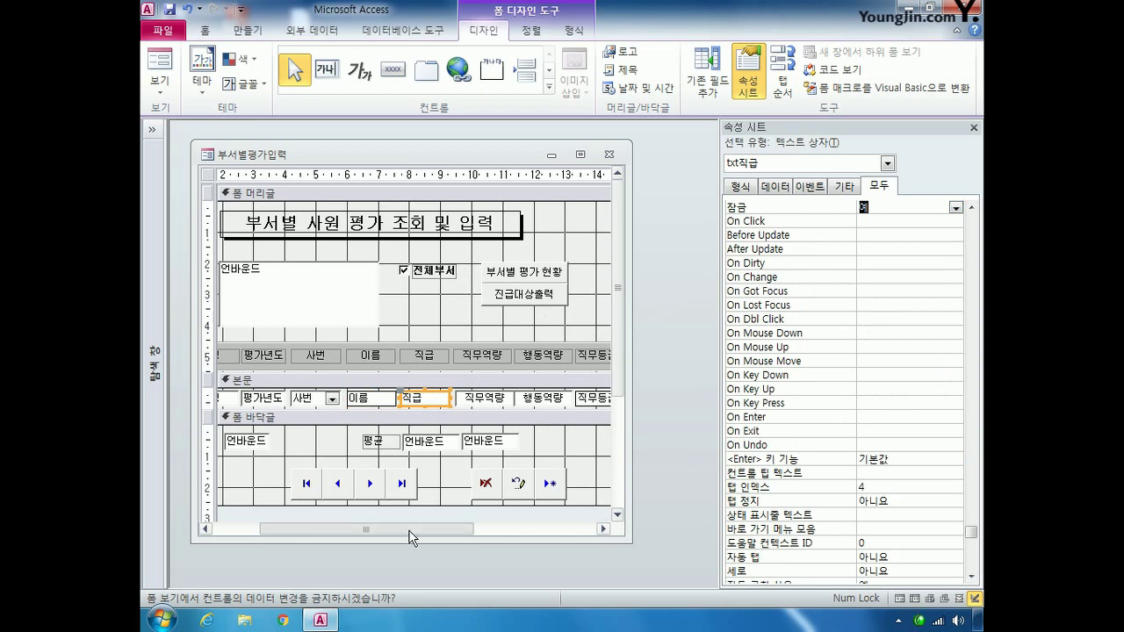
- Duplicate the box제목 rectangle behind the column headings within the form header
{"action": "left_click_drag", "start_coordinate": [409, 531], "coordinate": [343, 529]}
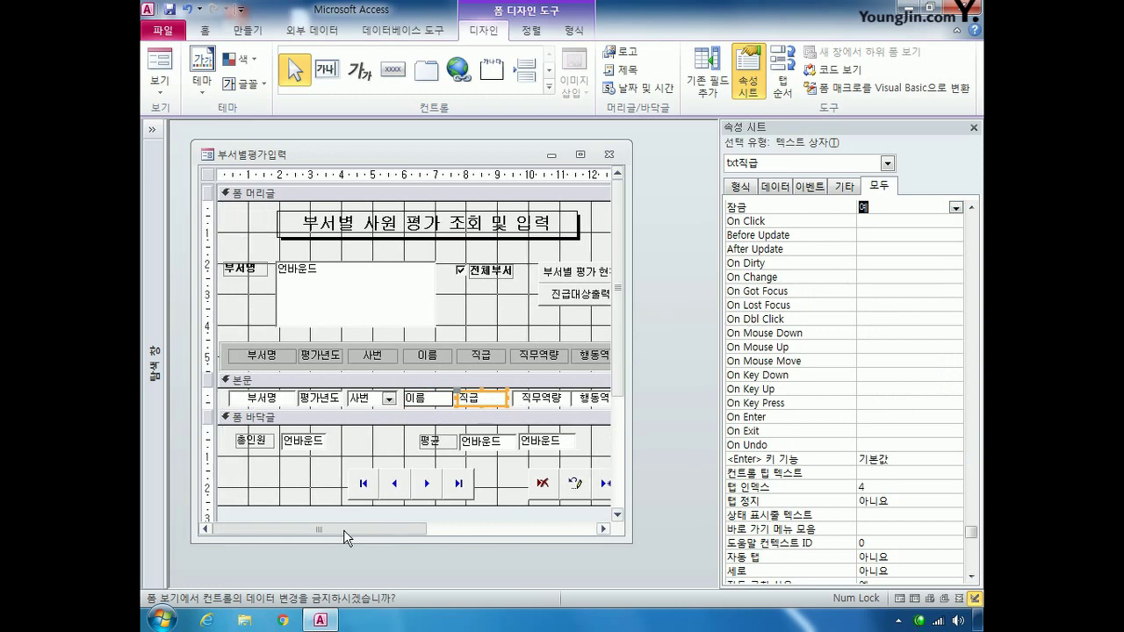
{"action": "left_click", "coordinate": [302, 344]}
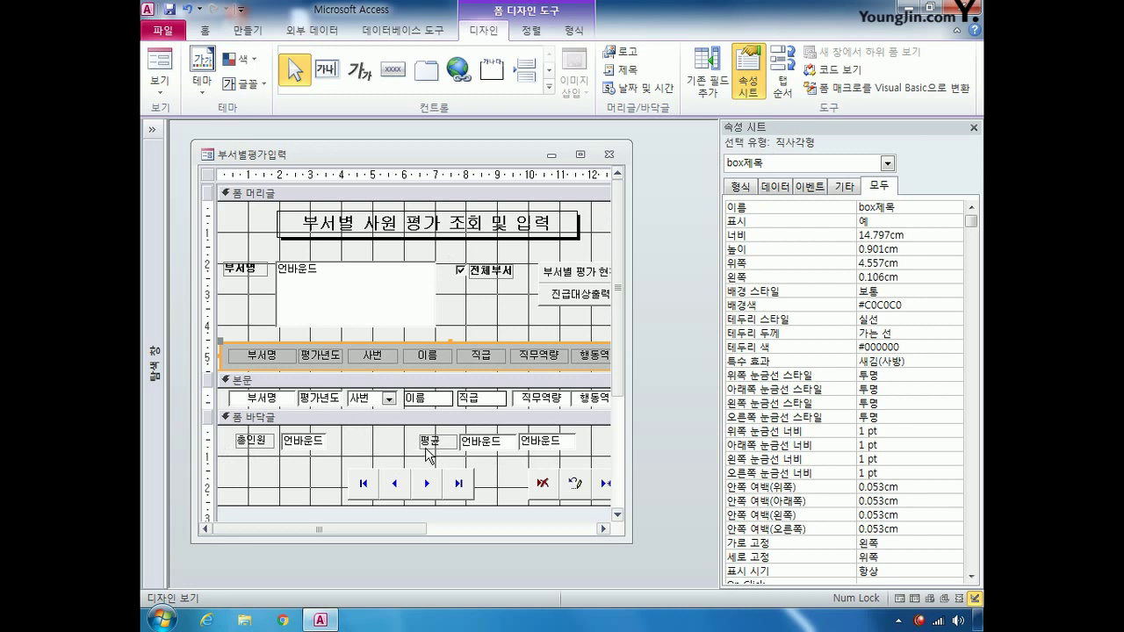
{"action": "key", "text": "ctrl+v"}
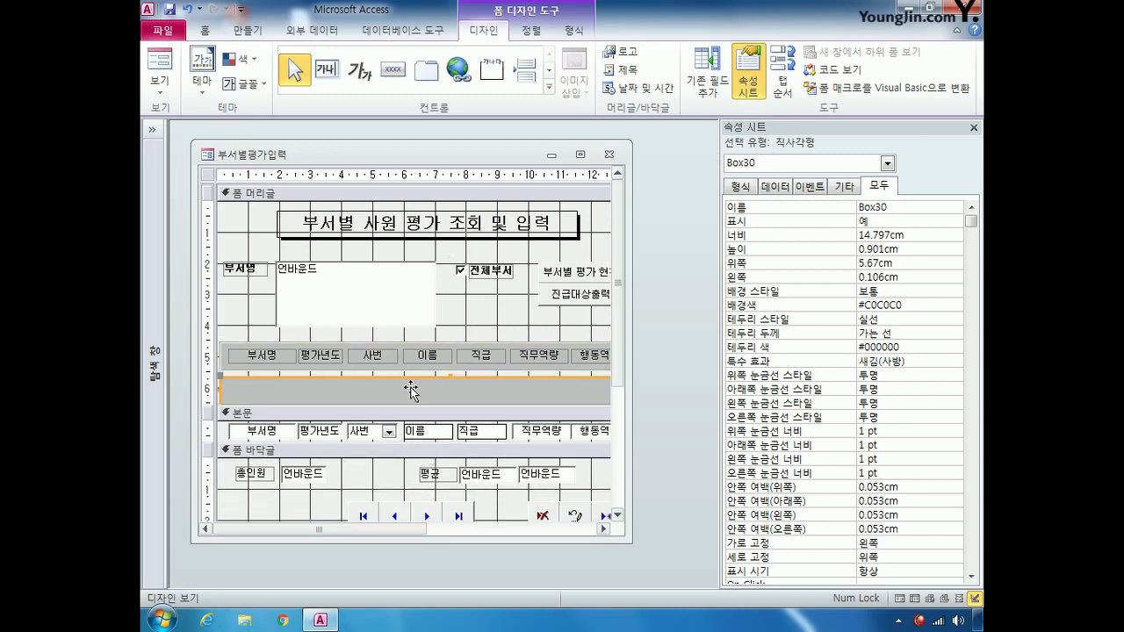
- Move the duplicated rectangle from the form header to the form footer and name it box바닥글
{"action": "left_click_drag", "start_coordinate": [409, 376], "coordinate": [399, 460]}
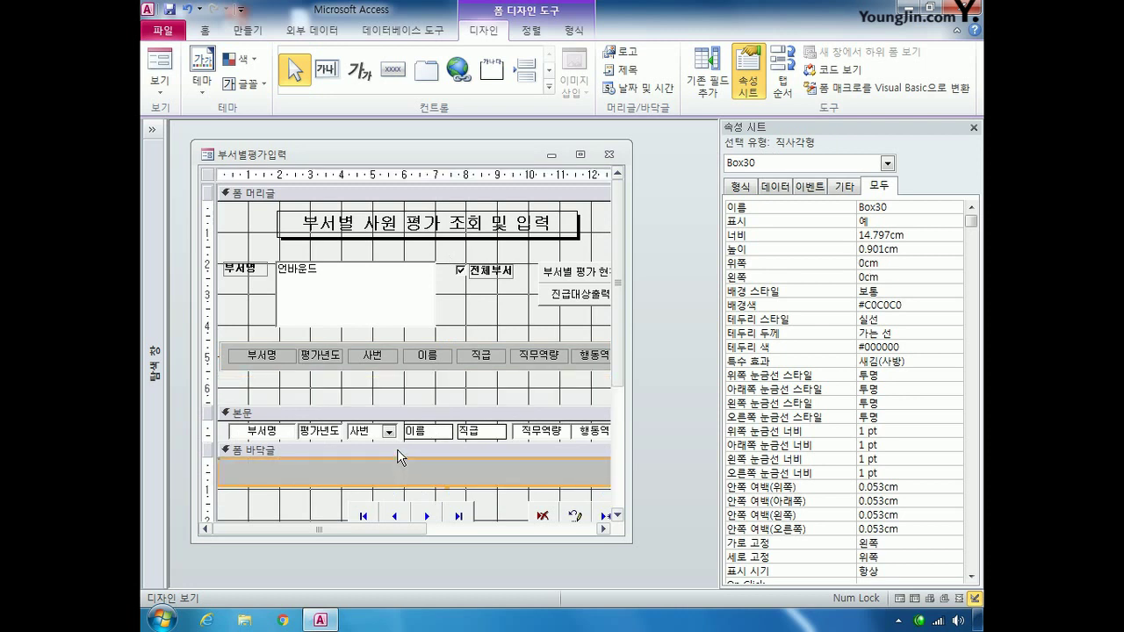
{"action": "left_click_drag", "start_coordinate": [891, 206], "coordinate": [834, 217]}
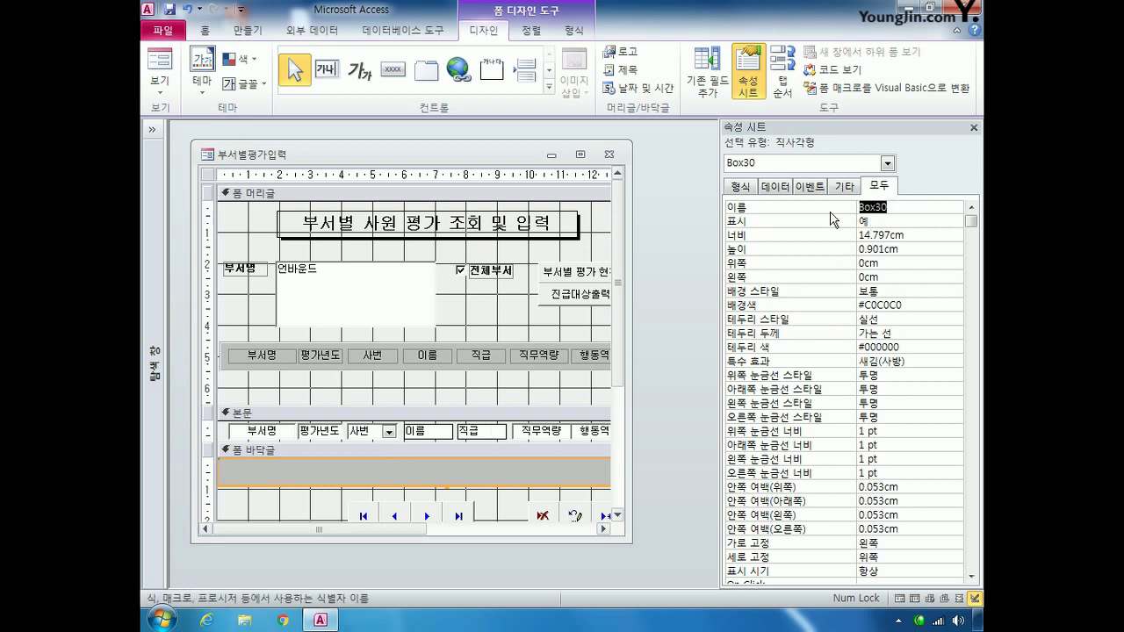
{"action": "type", "text": "box바닥글"}
- Send the box바닥글 rectangle behind all other controls in the form footer
{"action": "left_click", "coordinate": [576, 33]}
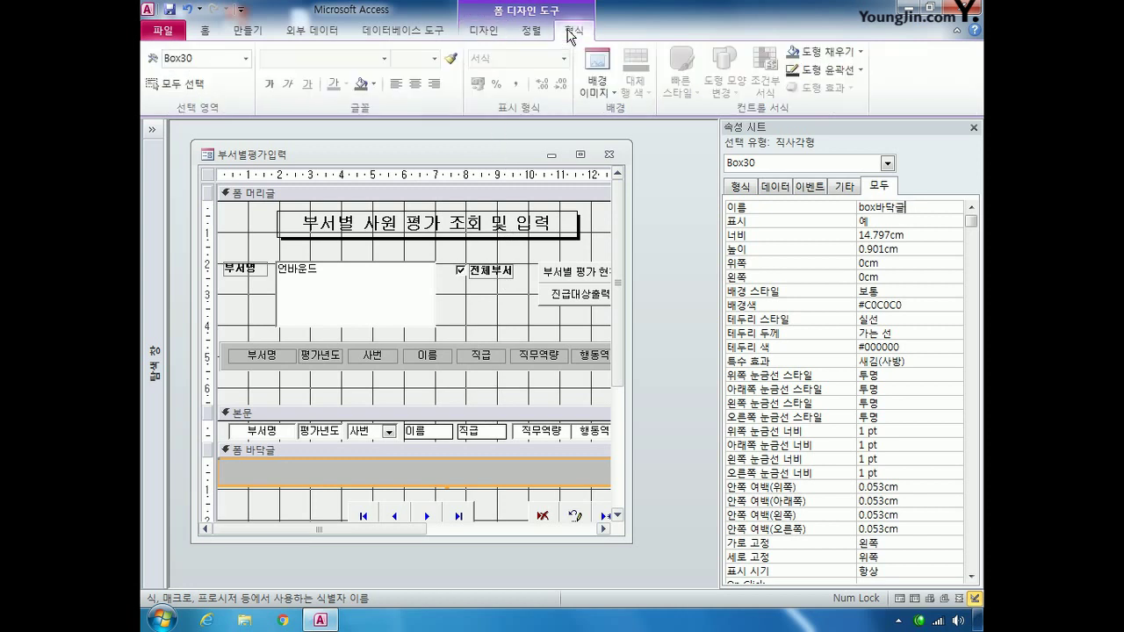
{"action": "left_click", "coordinate": [519, 33]}
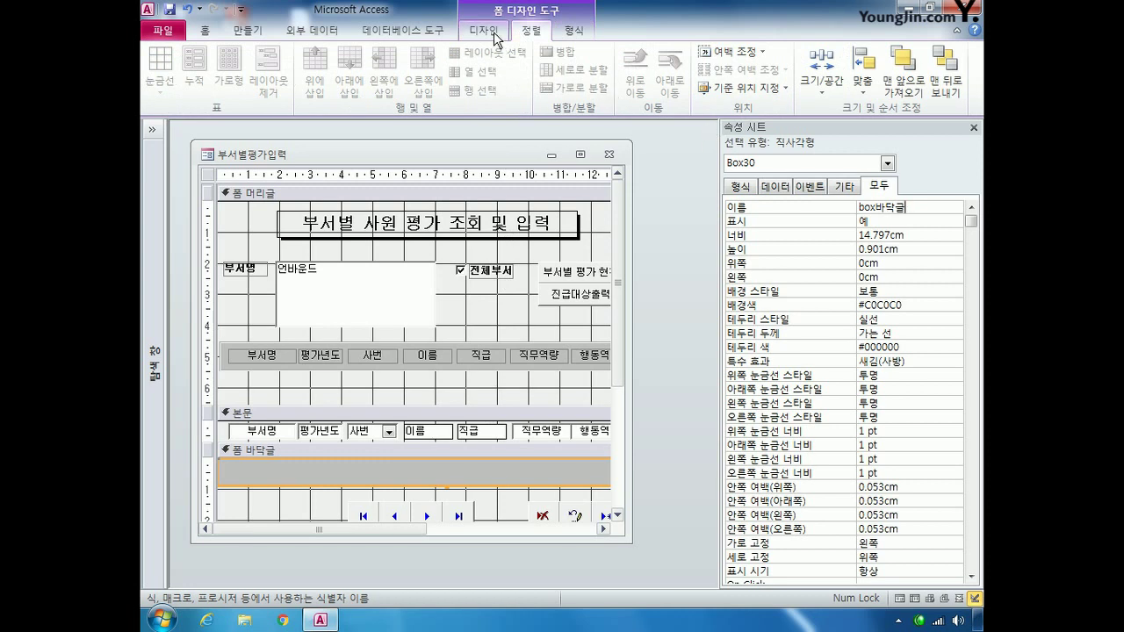
{"action": "left_click", "coordinate": [774, 88]}
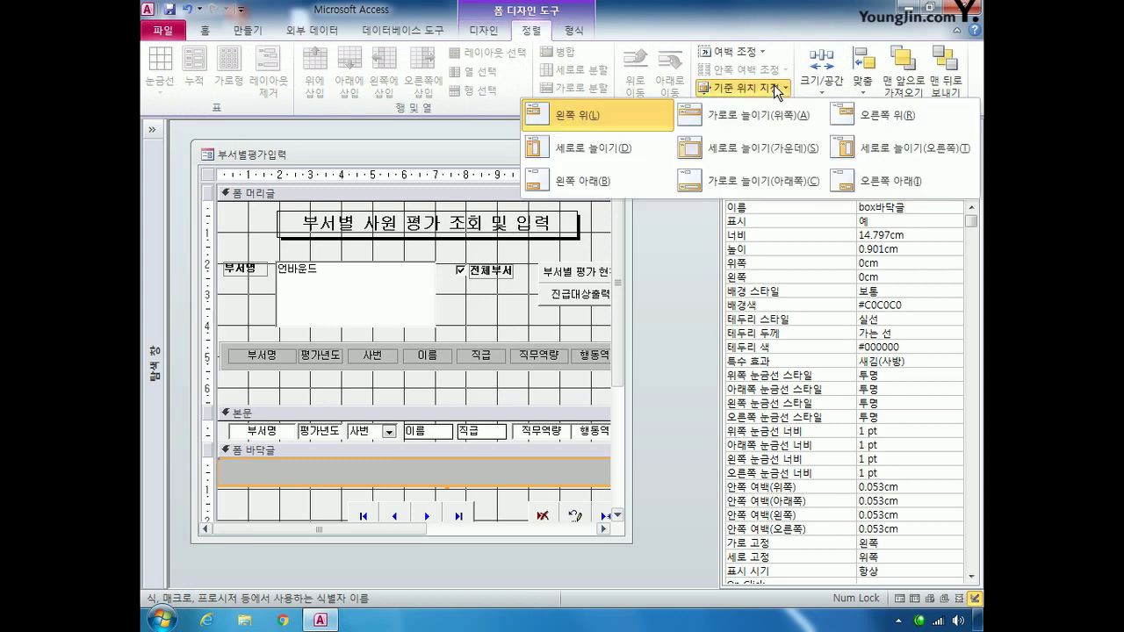
{"action": "left_click", "coordinate": [774, 85]}
{"action": "left_click", "coordinate": [481, 33]}
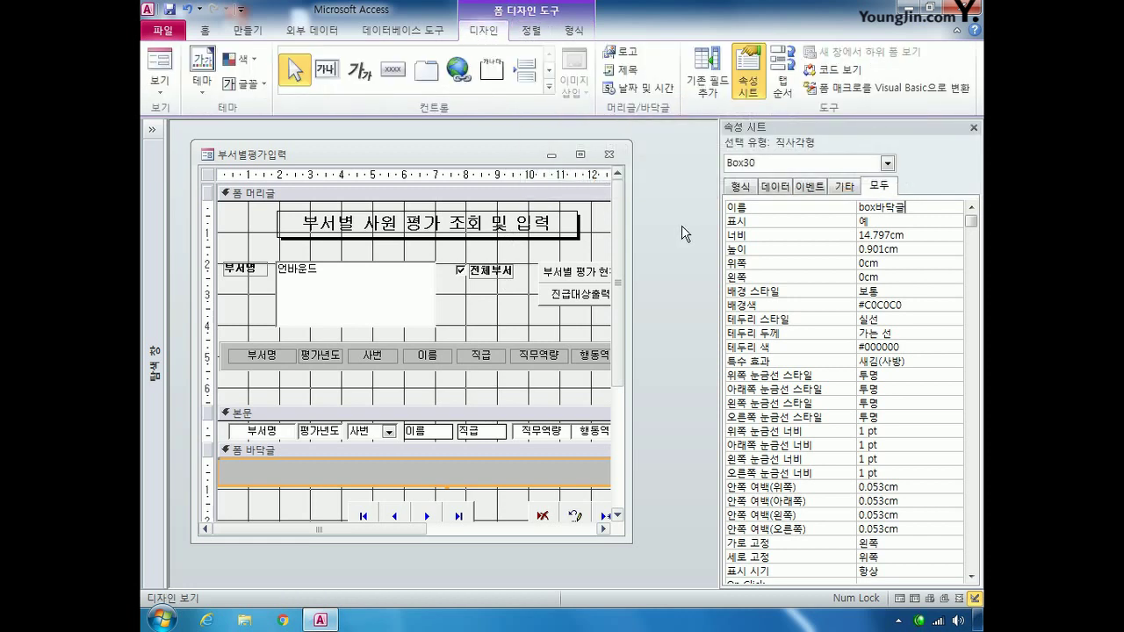
{"action": "right_click", "coordinate": [506, 460]}
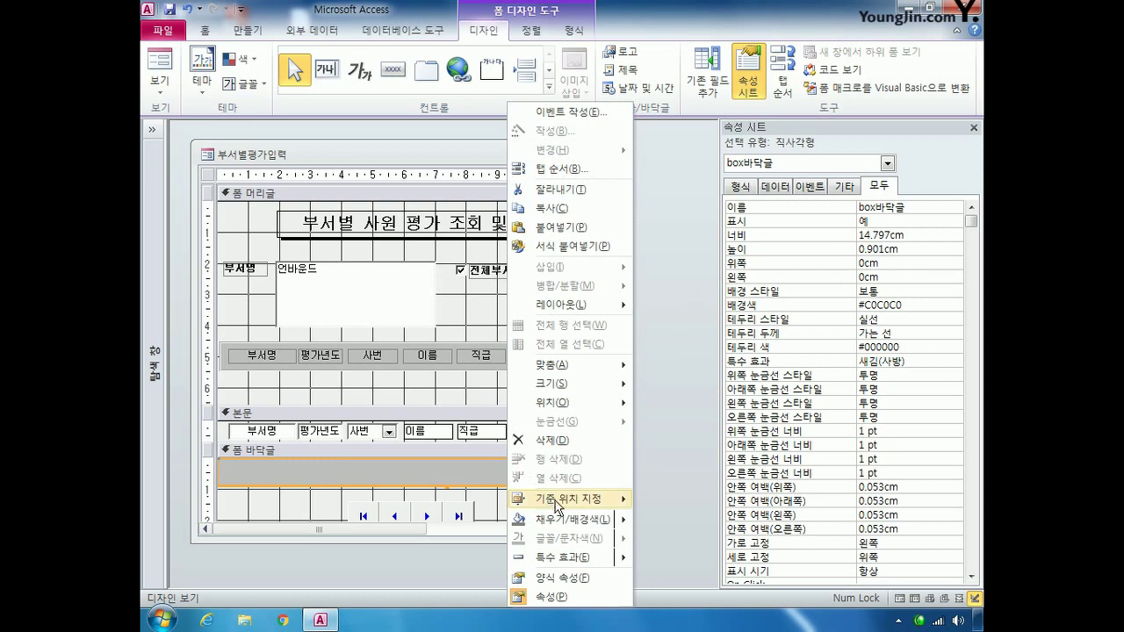
{"action": "mouse_move", "coordinate": [568, 507]}
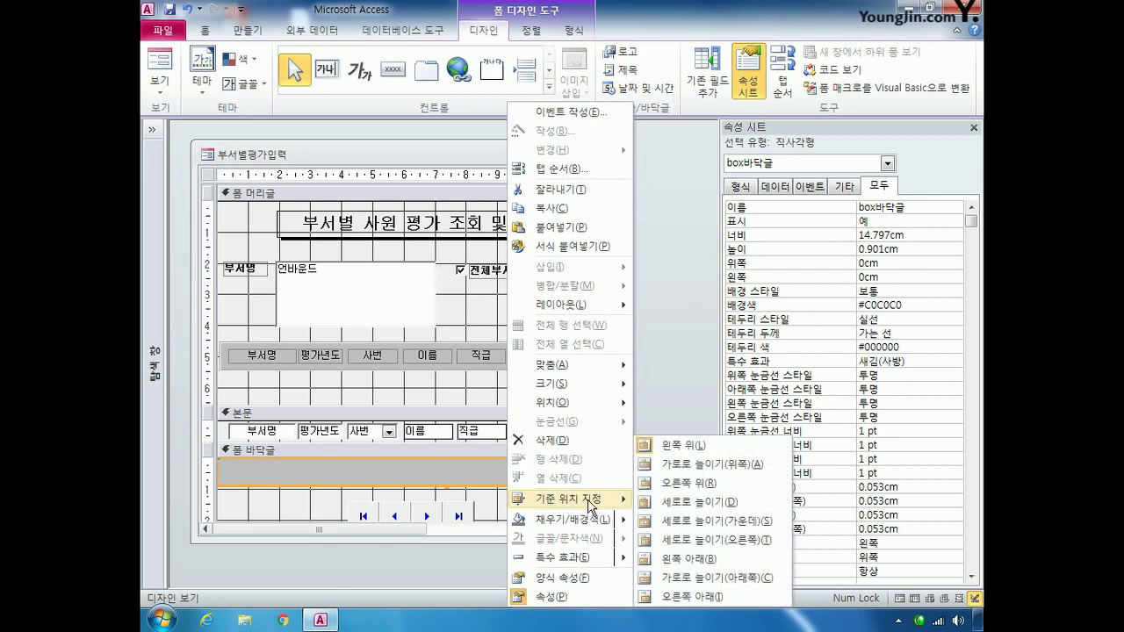
{"action": "mouse_move", "coordinate": [607, 387]}
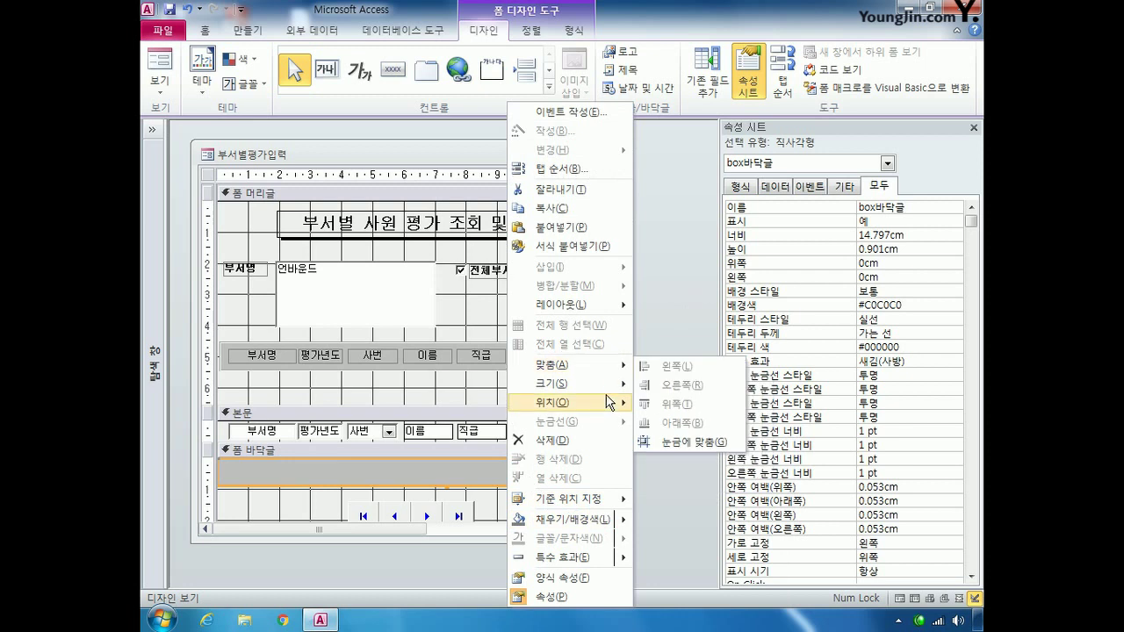
{"action": "mouse_move", "coordinate": [609, 406]}
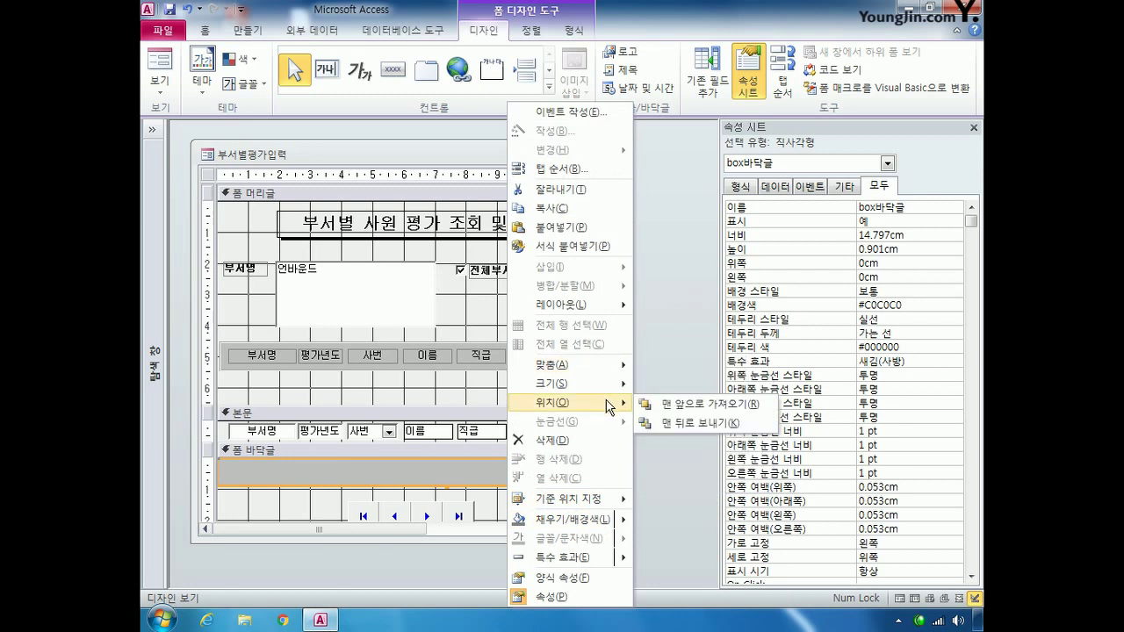
{"action": "left_click", "coordinate": [683, 425]}
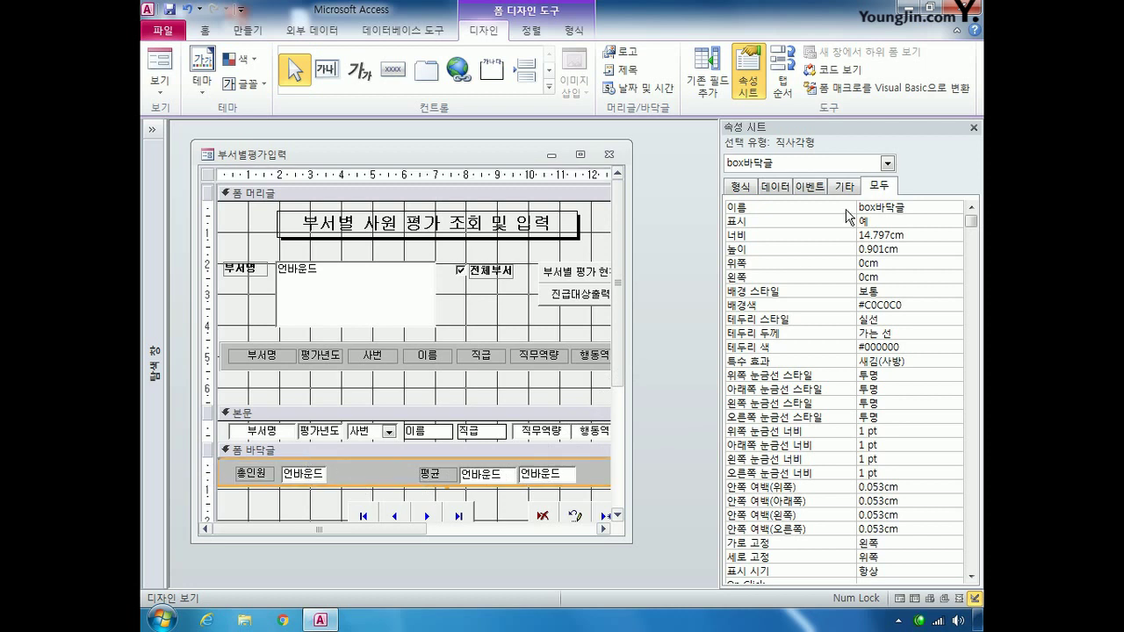
- Set the control source (컨트롤 원본) of the txt총인원 text box to =count(*)
{"action": "left_click", "coordinate": [888, 163]}
{"action": "left_click_drag", "start_coordinate": [887, 217], "coordinate": [888, 317]}
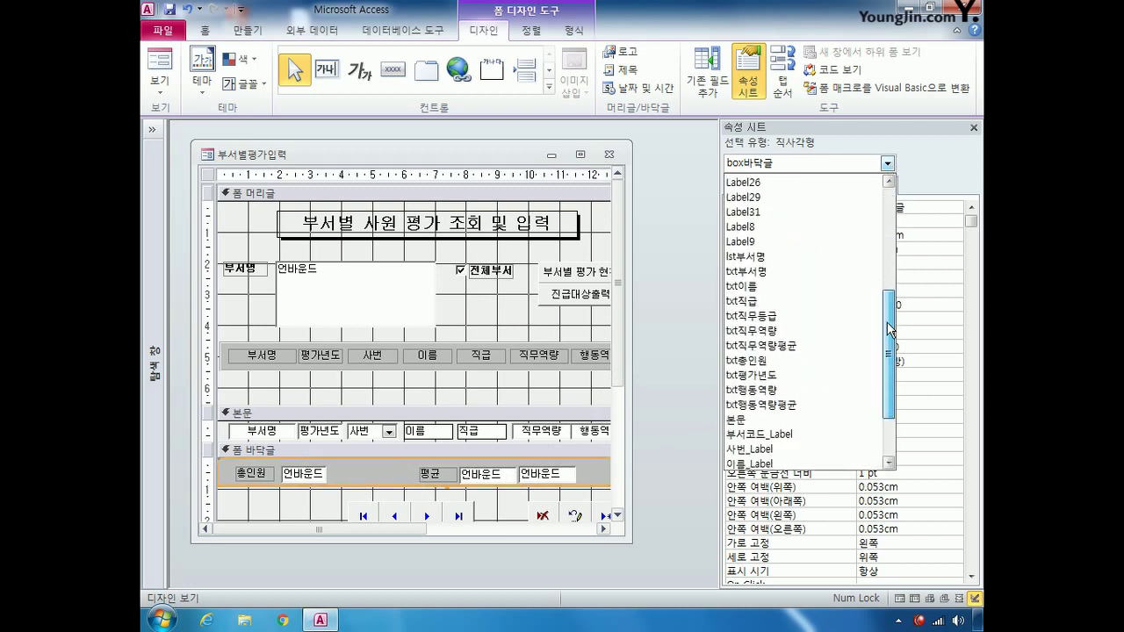
{"action": "left_click", "coordinate": [784, 360]}
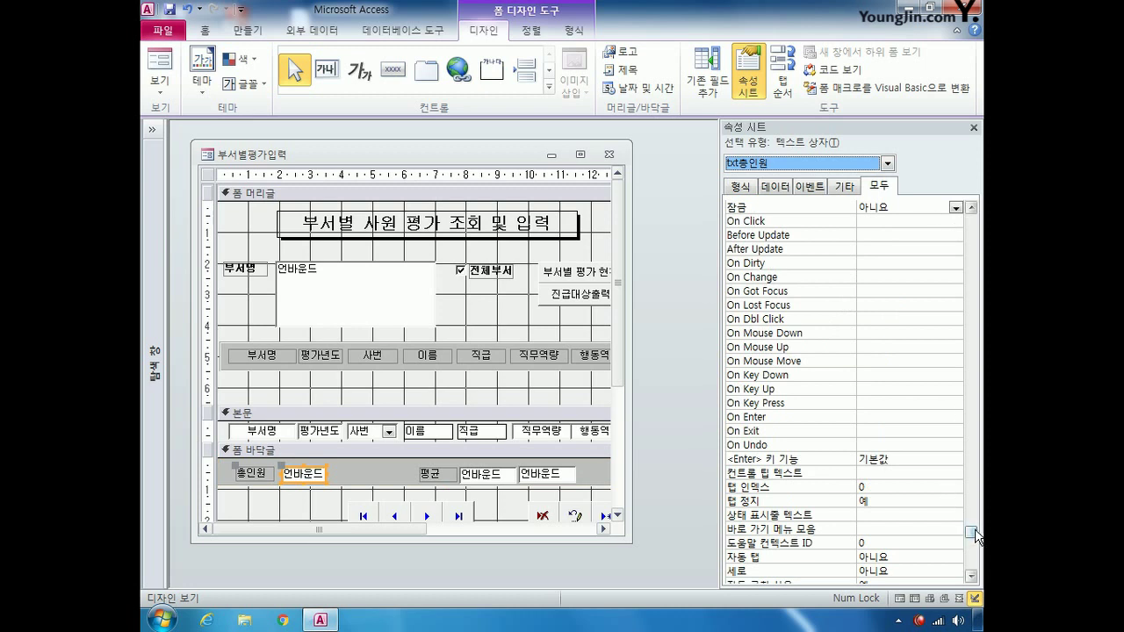
{"action": "left_click_drag", "start_coordinate": [974, 528], "coordinate": [971, 219]}
{"action": "left_click", "coordinate": [877, 222]}
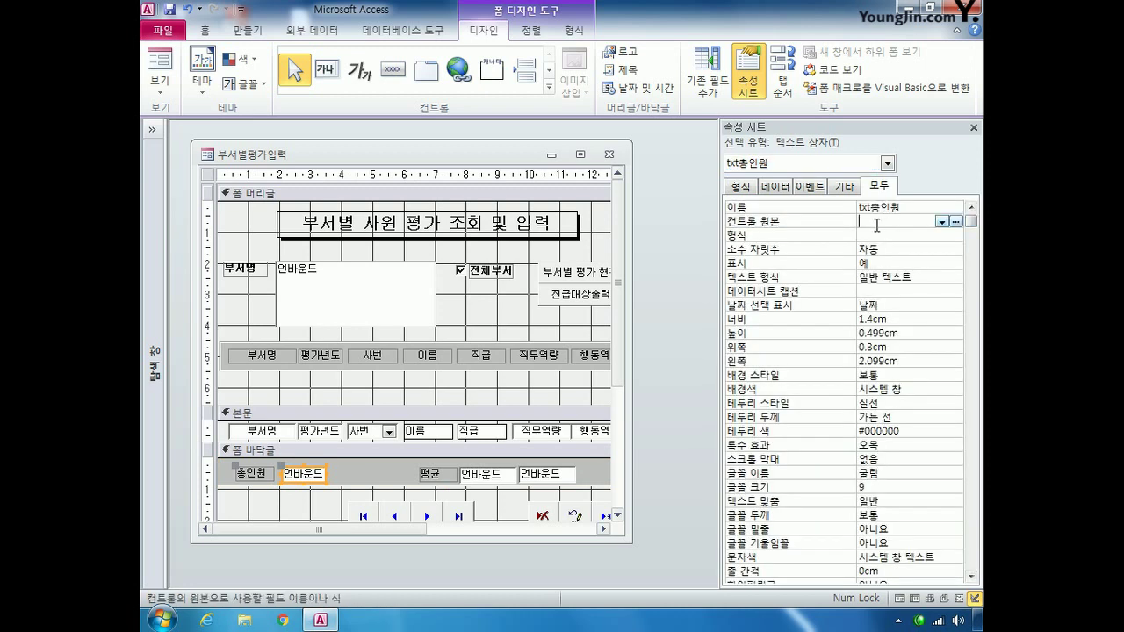
{"action": "type", "text": "=count(*)"}
- Set the control source of the txt직무역량평균 text box in the form footer to =avg([직무역량])
{"action": "left_click", "coordinate": [497, 475]}
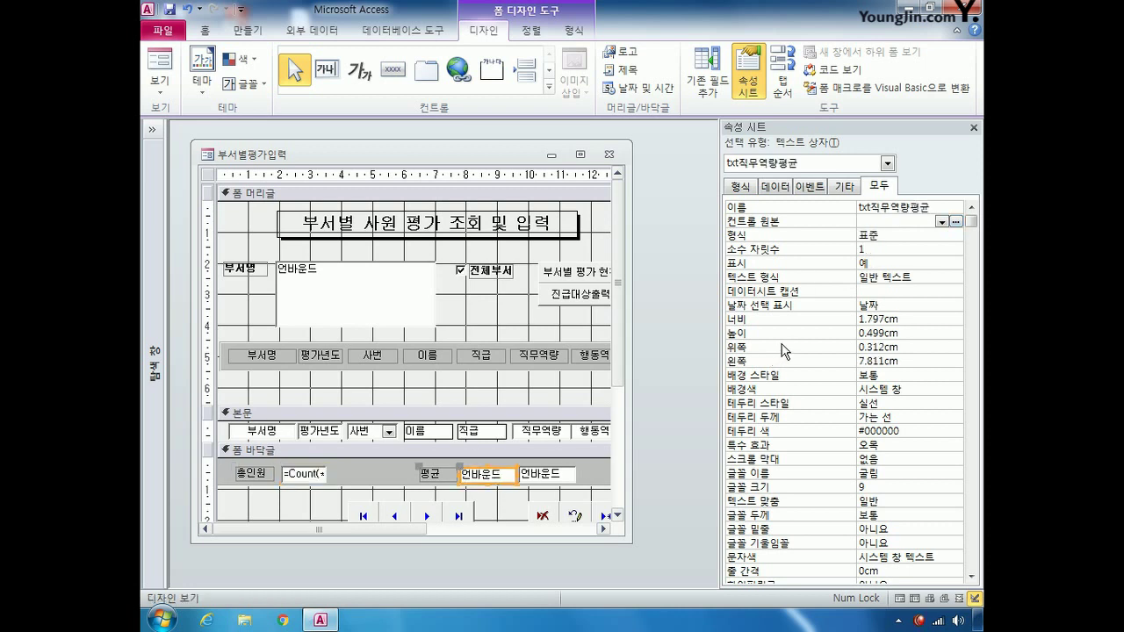
{"action": "left_click", "coordinate": [891, 222]}
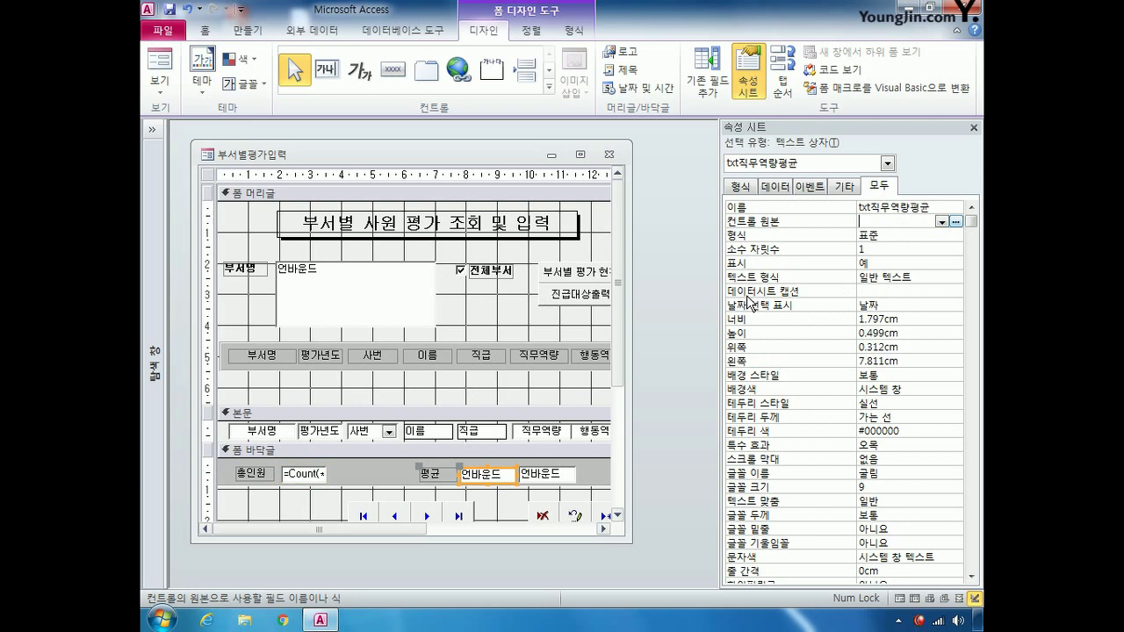
{"action": "type", "text": "=avg"}
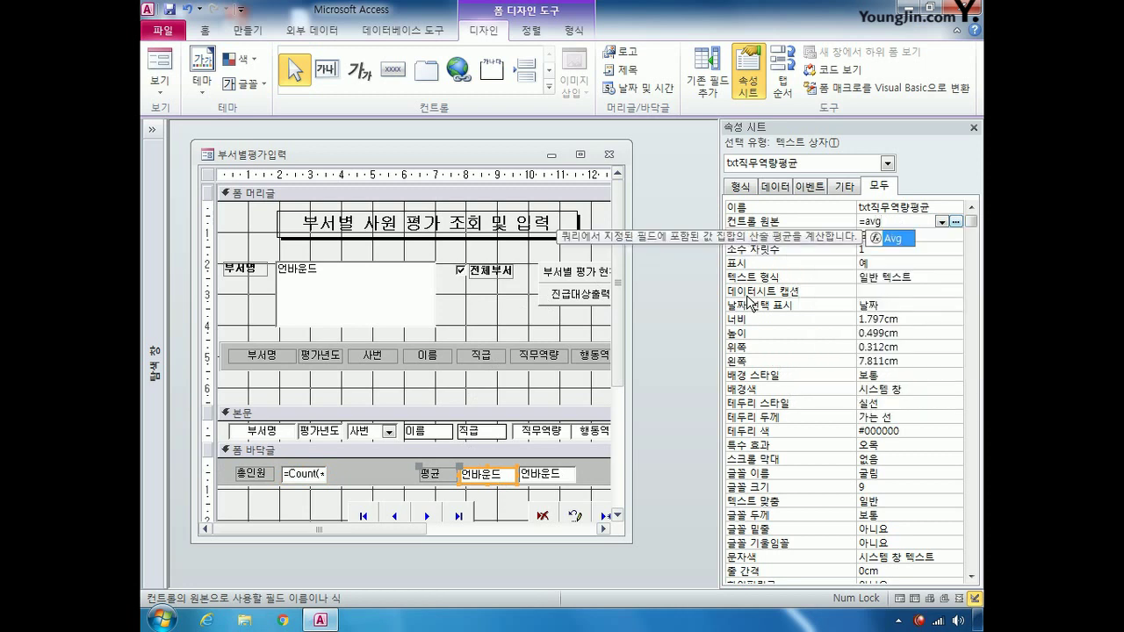
{"action": "type", "text": "("}
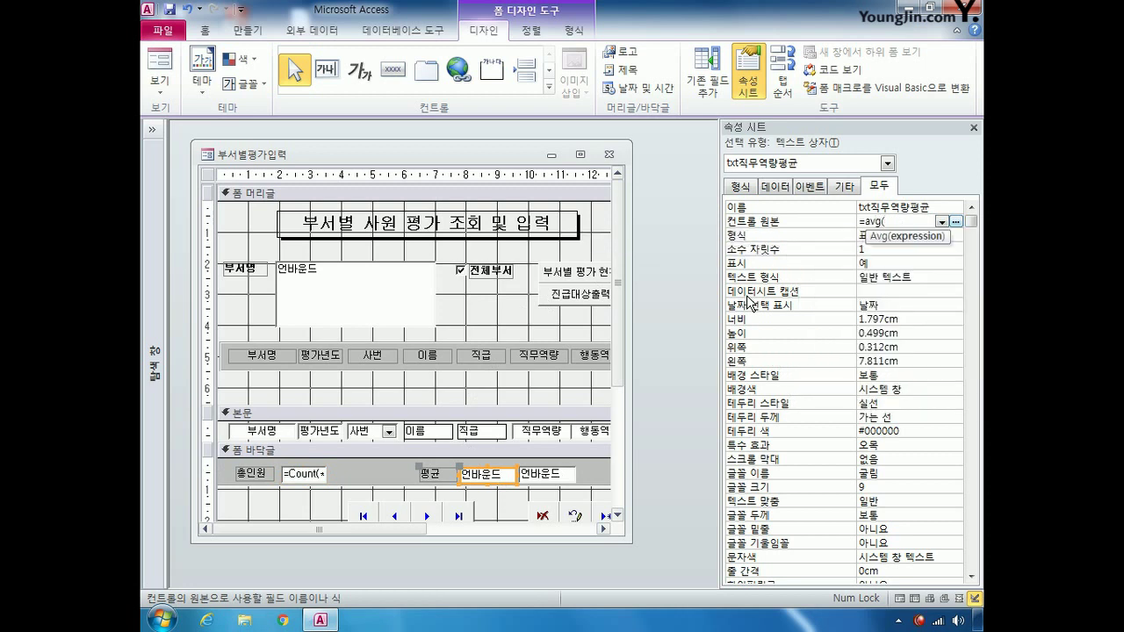
{"action": "type", "text": "[직ㅁ"}
{"action": "type", "text": "ㅜ"}
{"action": "type", "text": "역량])"}
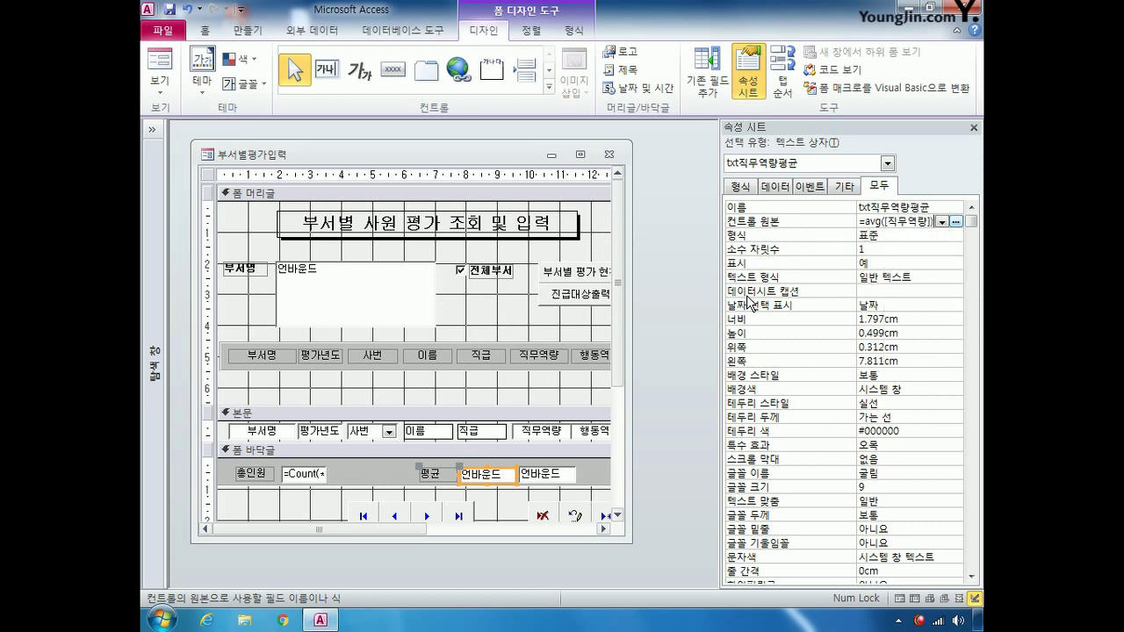
- Set the control source of the txt행동역량평균 text box in the form footer to =avg([행동역량])
{"action": "left_click", "coordinate": [543, 474]}
{"action": "left_click", "coordinate": [866, 225]}
{"action": "type", "text": "="}
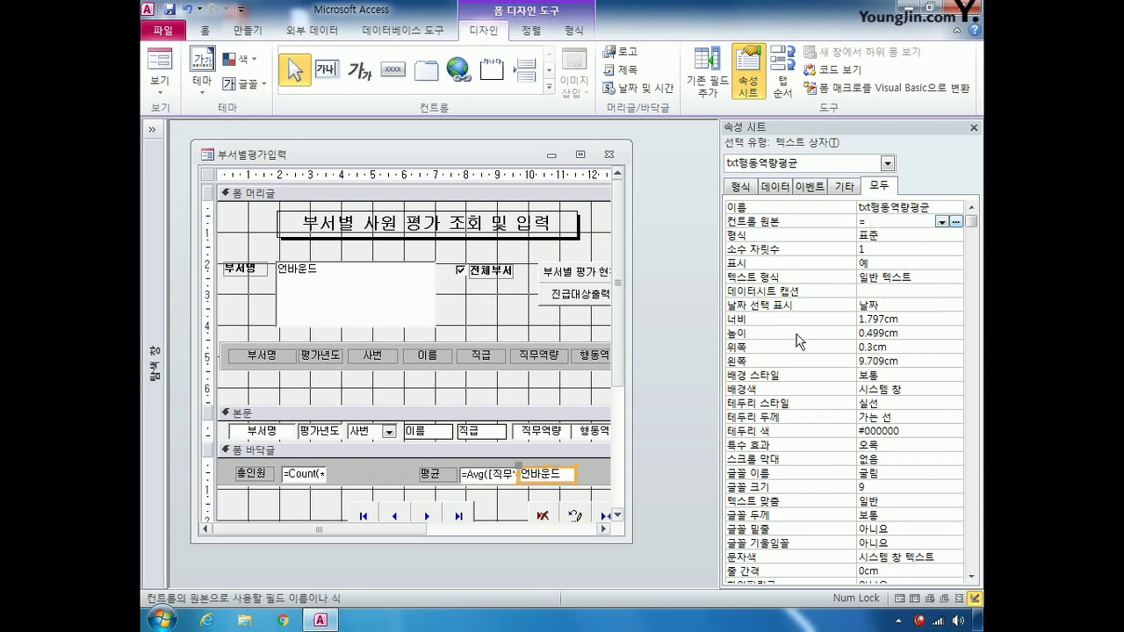
{"action": "type", "text": "avg(["}
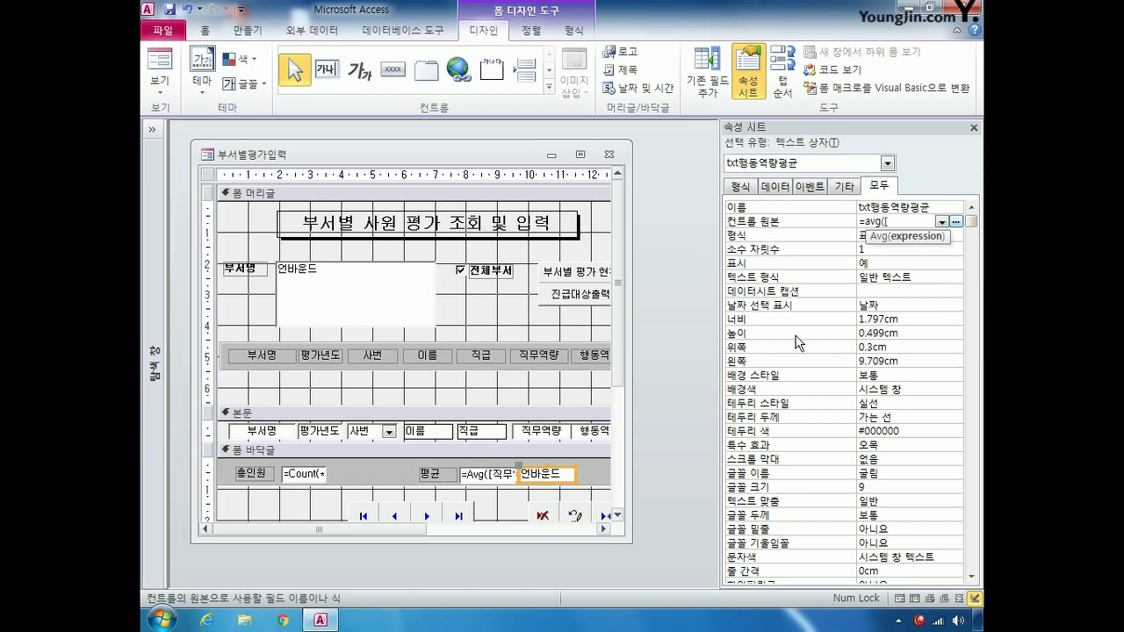
{"action": "type", "text": "행동역량"}
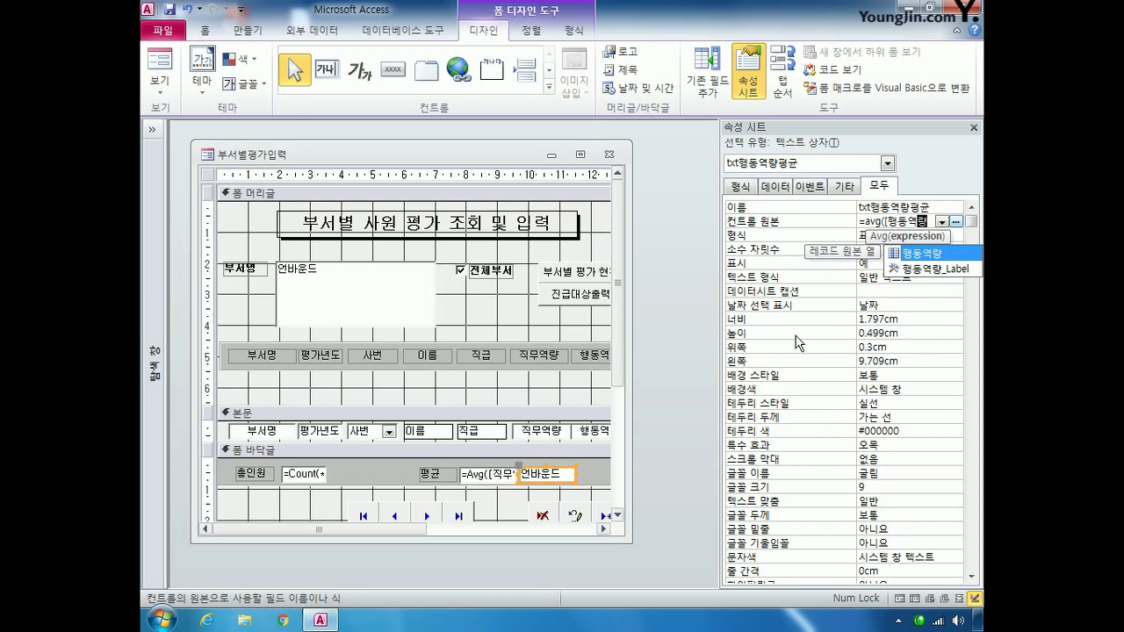
{"action": "type", "text": "])"}
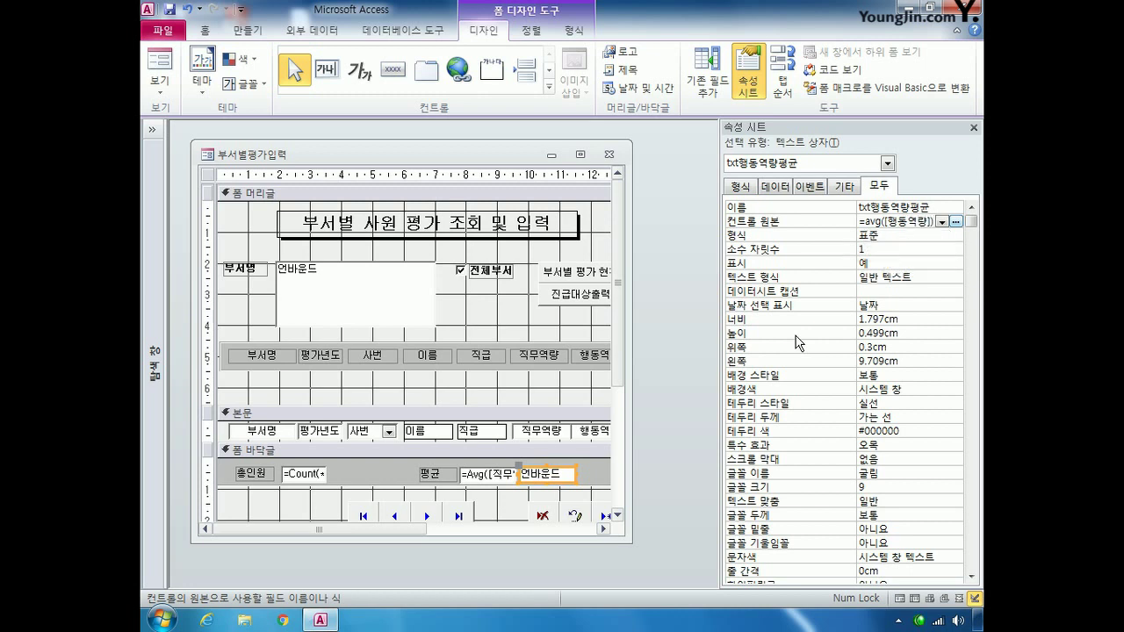
{"action": "key", "text": "Return"}
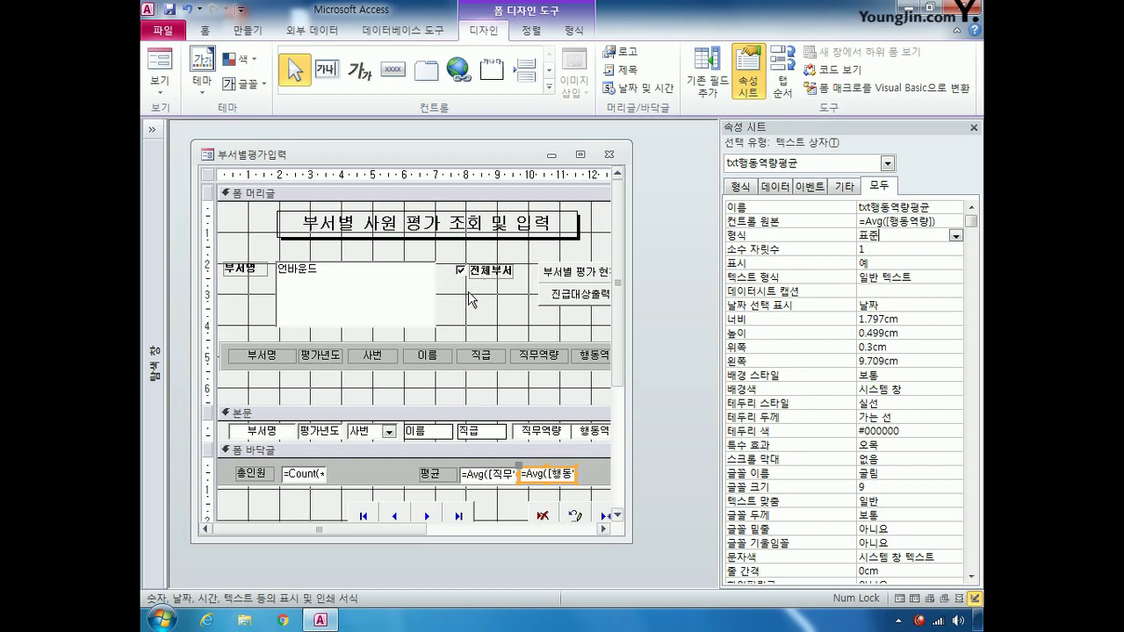
- Start a row source (행 원본) query for the lst부서명 list box and add the 부서 table to it
{"action": "left_click", "coordinate": [386, 284]}
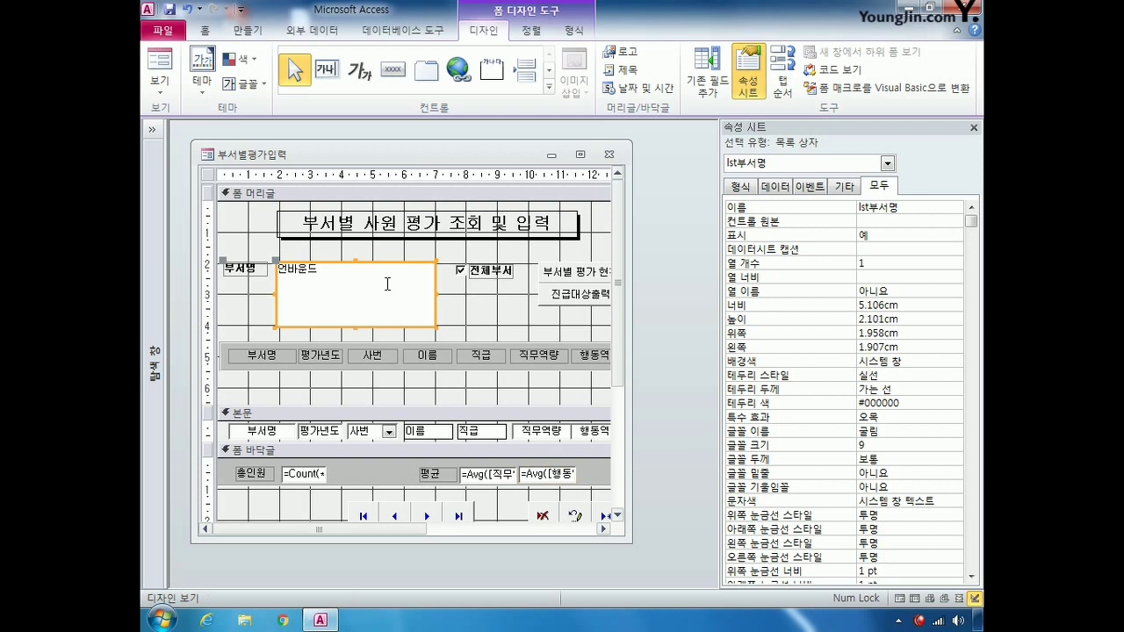
{"action": "left_click", "coordinate": [785, 185]}
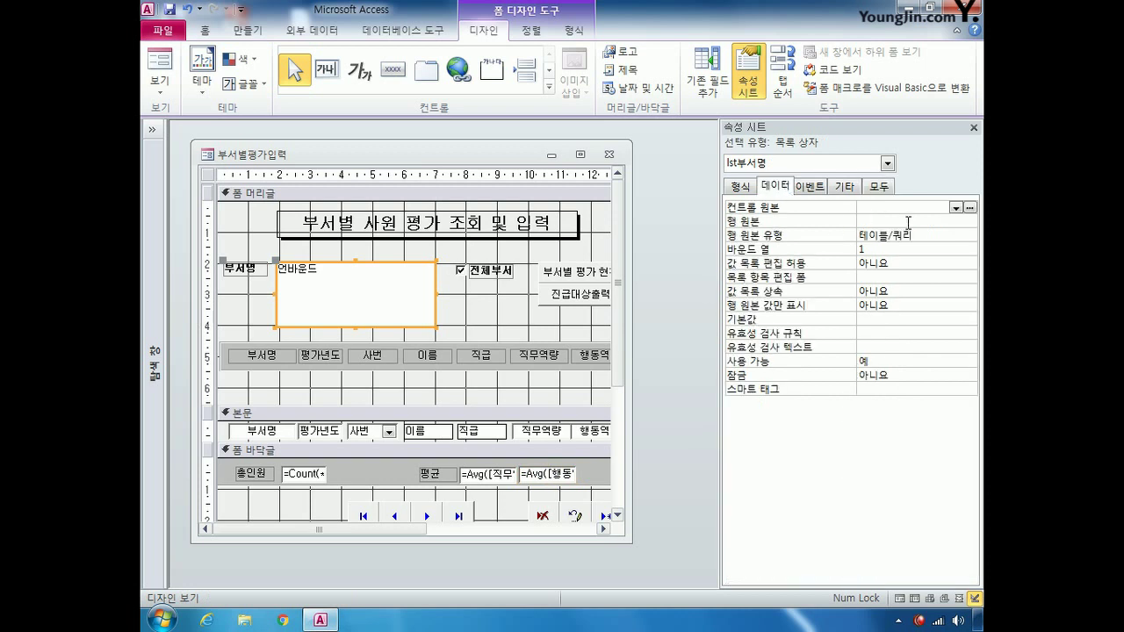
{"action": "left_click", "coordinate": [908, 222]}
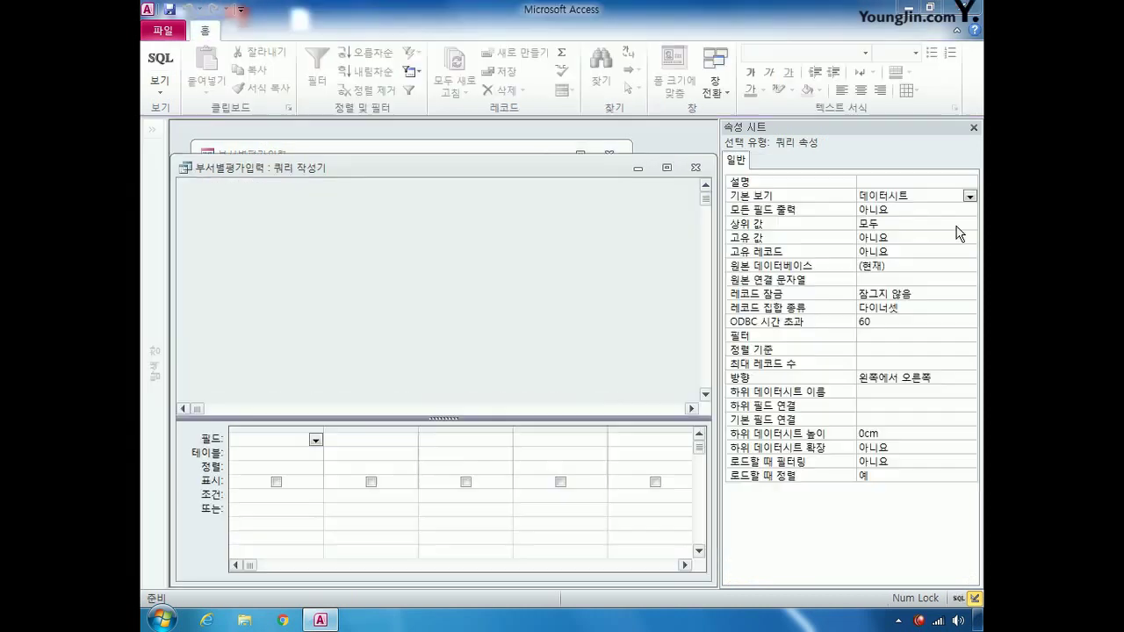
{"action": "left_click", "coordinate": [969, 221]}
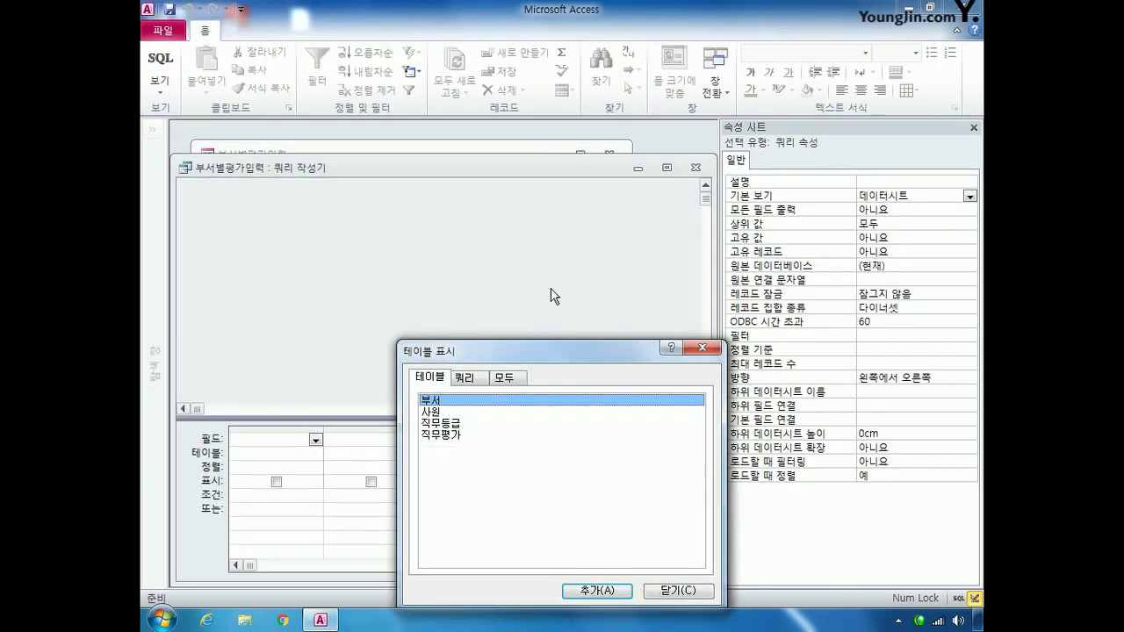
{"action": "left_click", "coordinate": [619, 591]}
{"action": "left_click", "coordinate": [701, 591]}
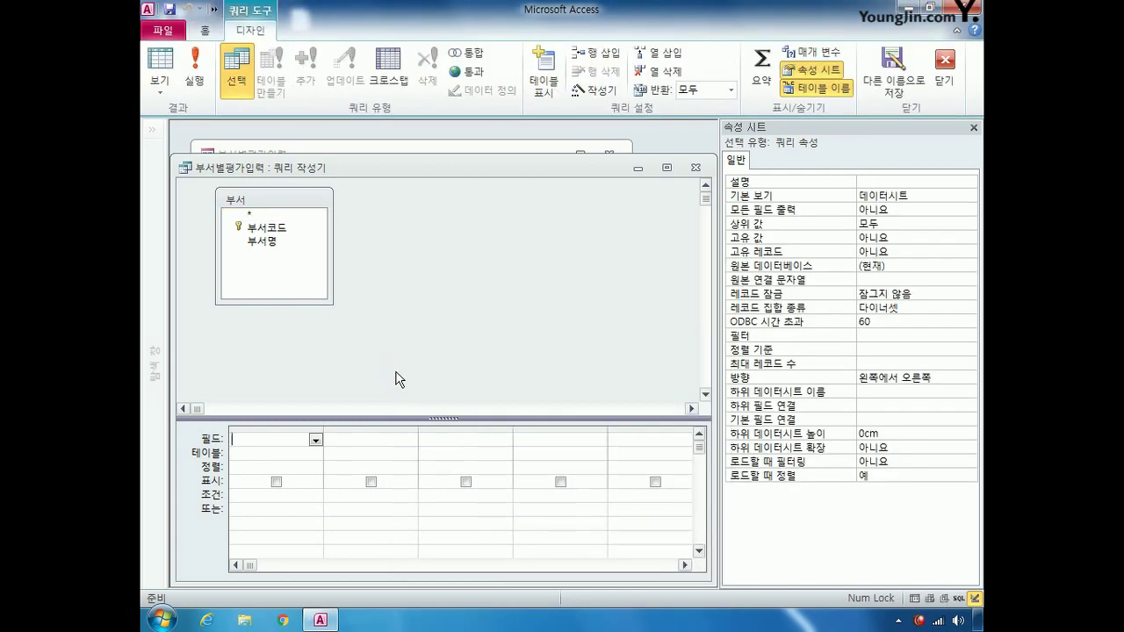
- Add the 부서명 and 부서코드 fields to the query, sort 부서명 by 오름차순, and save it as the list box's row source
{"action": "double_click", "coordinate": [278, 248]}
{"action": "double_click", "coordinate": [279, 230]}
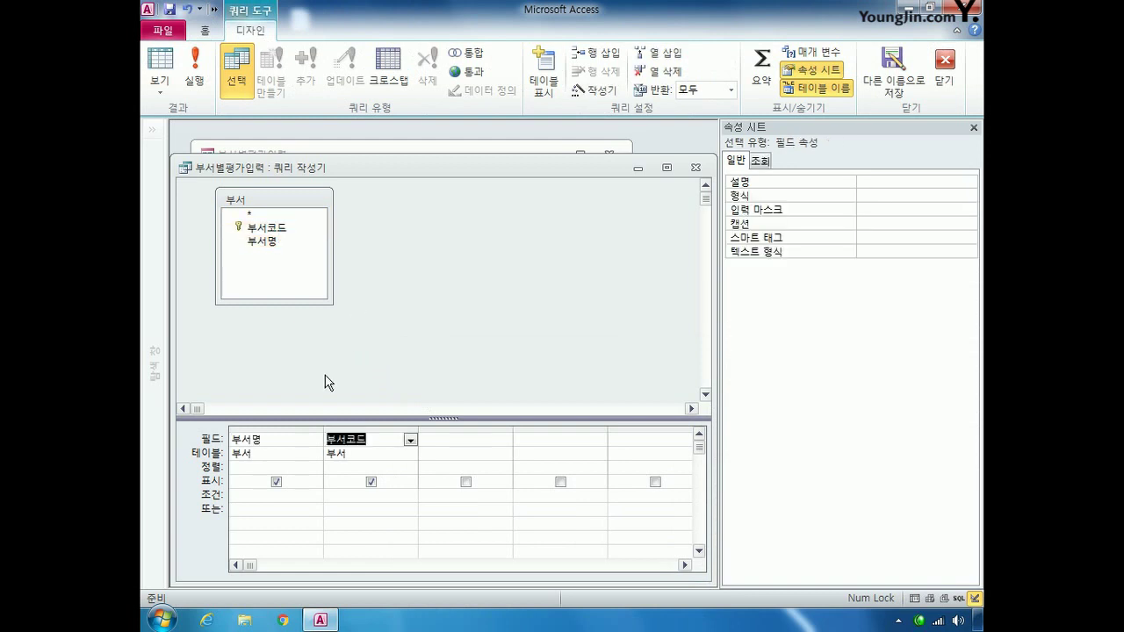
{"action": "left_click", "coordinate": [255, 466]}
{"action": "left_click", "coordinate": [315, 467]}
{"action": "left_click", "coordinate": [302, 474]}
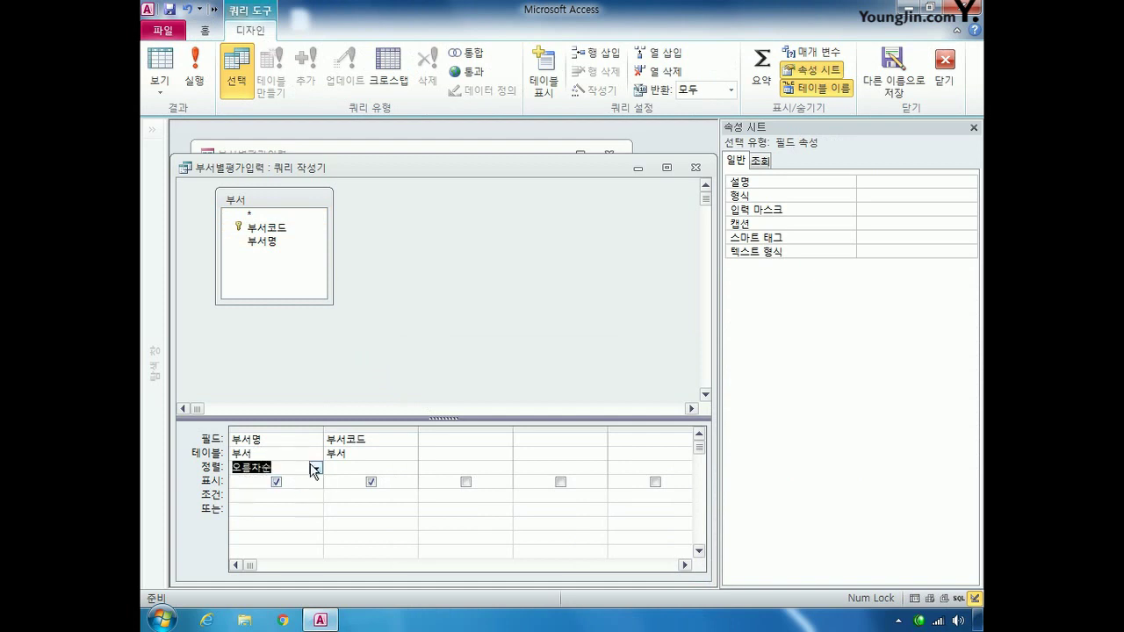
{"action": "left_click", "coordinate": [696, 169]}
{"action": "left_click", "coordinate": [466, 367]}
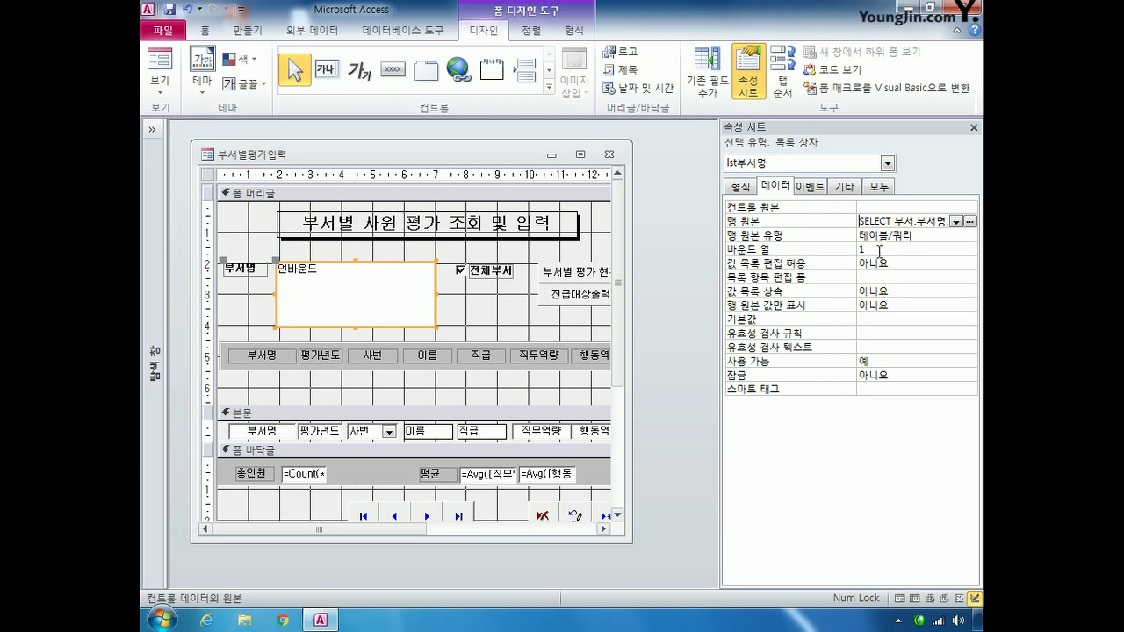
- Set the lst부서명 list box's column count (열 개수) to 2 and its column widths (열 너비) to 3;2
{"action": "left_click", "coordinate": [740, 186]}
{"action": "left_click", "coordinate": [831, 226]}
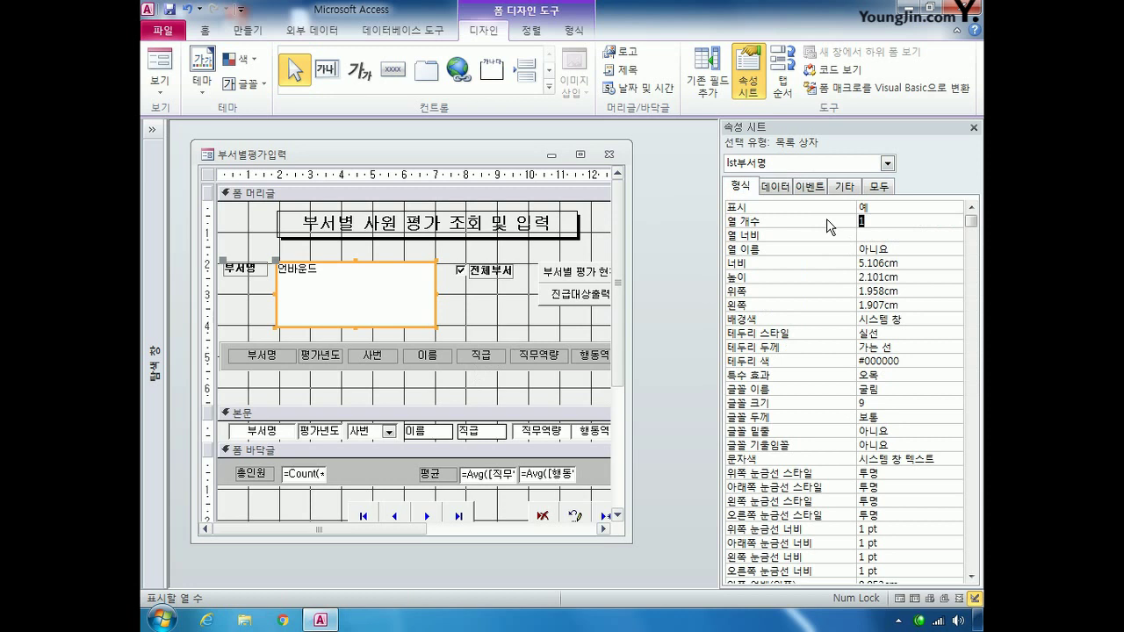
{"action": "type", "text": "2"}
{"action": "left_click", "coordinate": [875, 236]}
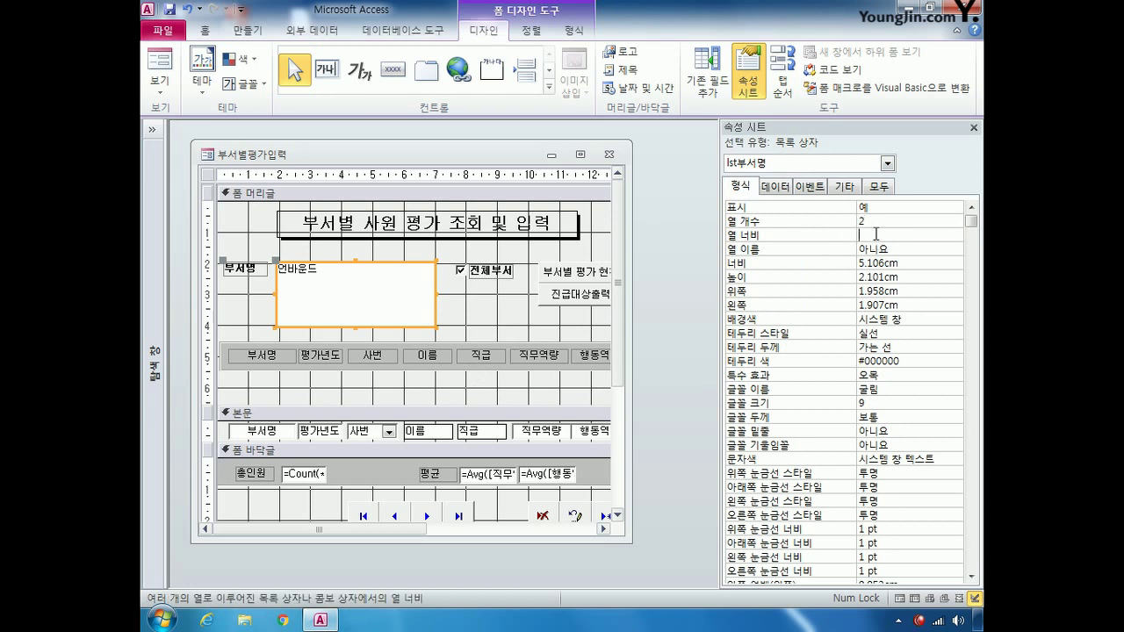
{"action": "type", "text": "3;2"}
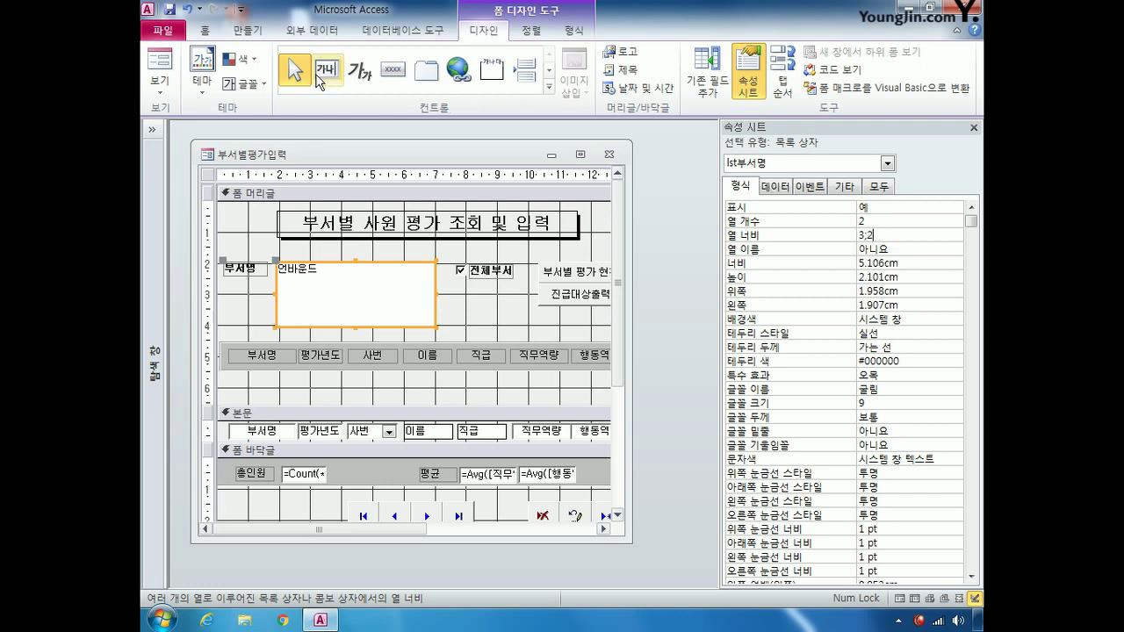
- Check the lst부서명 list box in Form view (폼 보기), and return to Design view (디자인 보기)
{"action": "left_click", "coordinate": [163, 68]}
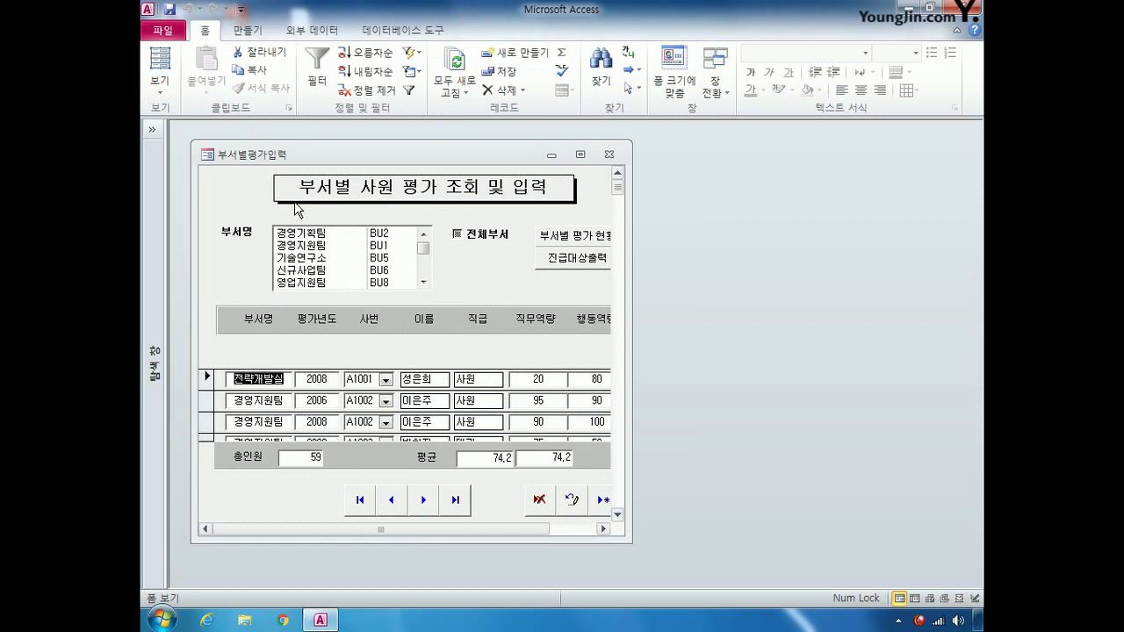
{"action": "left_click", "coordinate": [159, 83]}
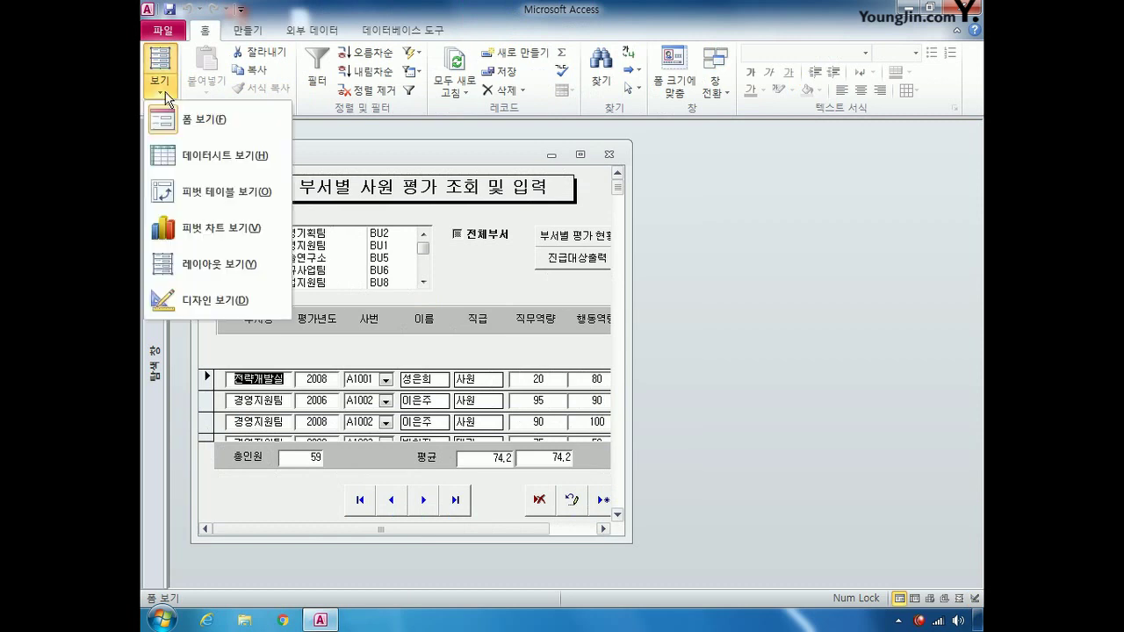
{"action": "left_click", "coordinate": [202, 299]}
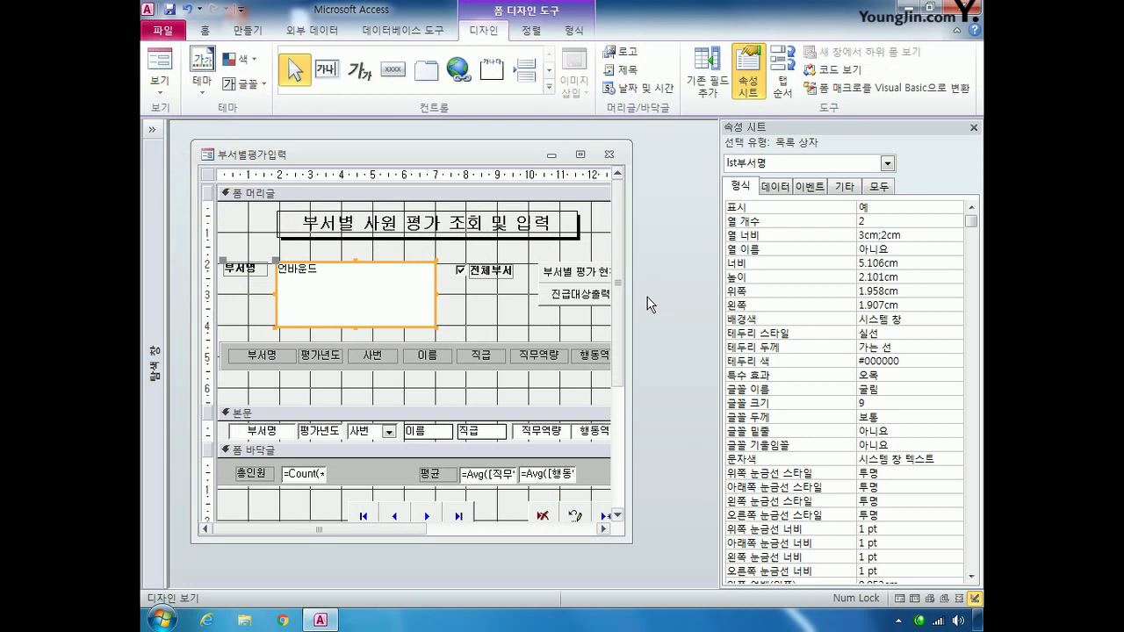
- Create an On Click event procedure (이벤트 프로시저) for the chk전체부서 check box and open its code
{"action": "left_click", "coordinate": [488, 272]}
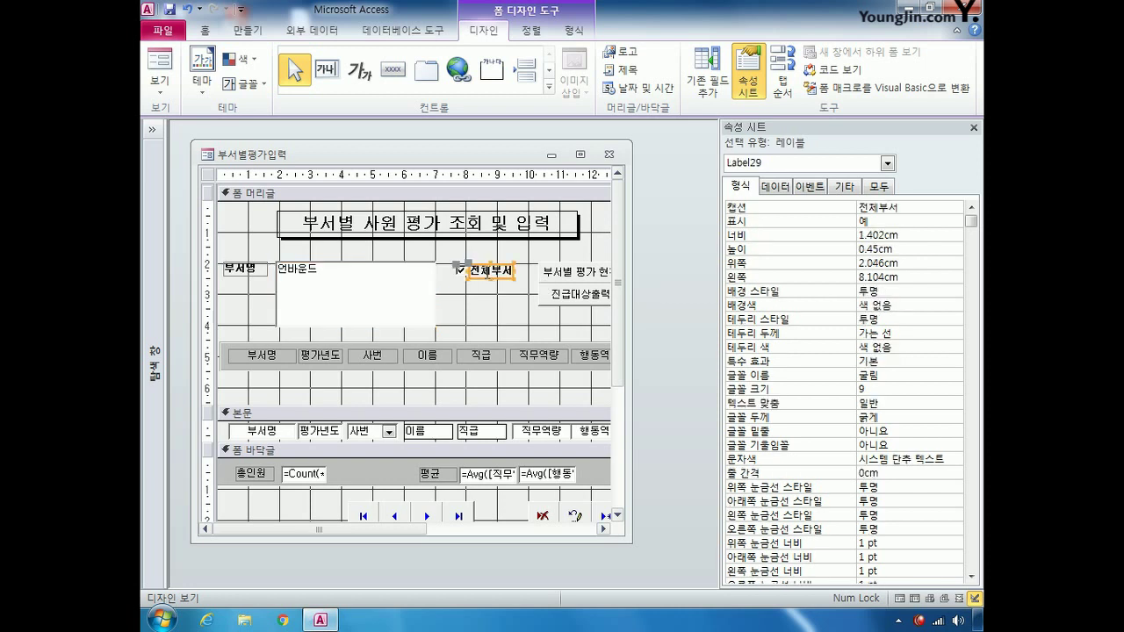
{"action": "left_click", "coordinate": [464, 274]}
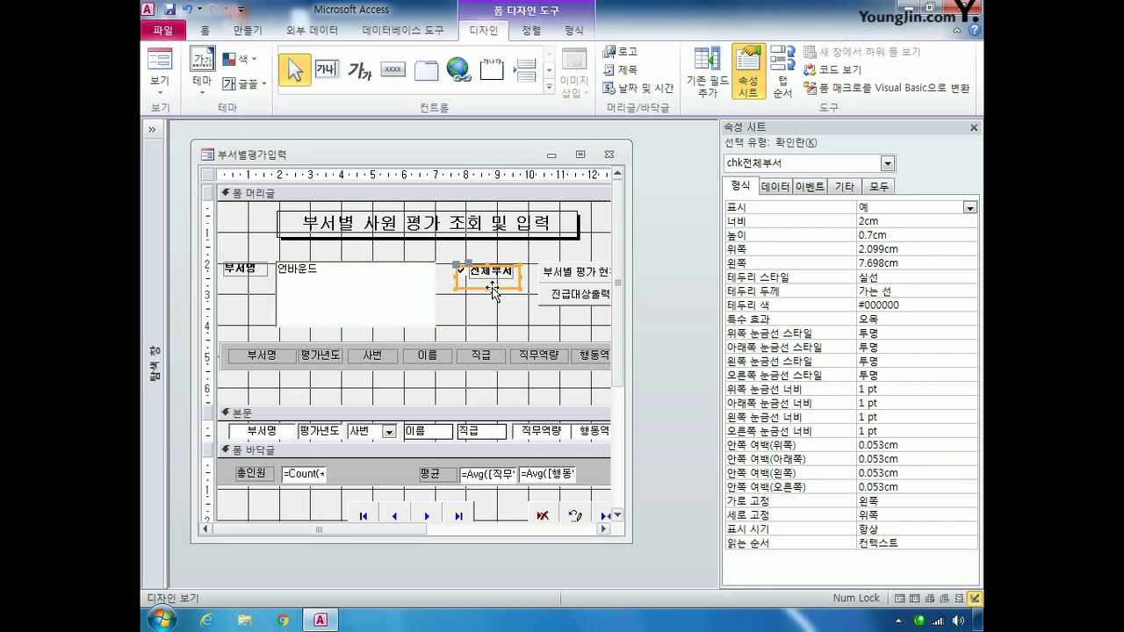
{"action": "left_click", "coordinate": [811, 186]}
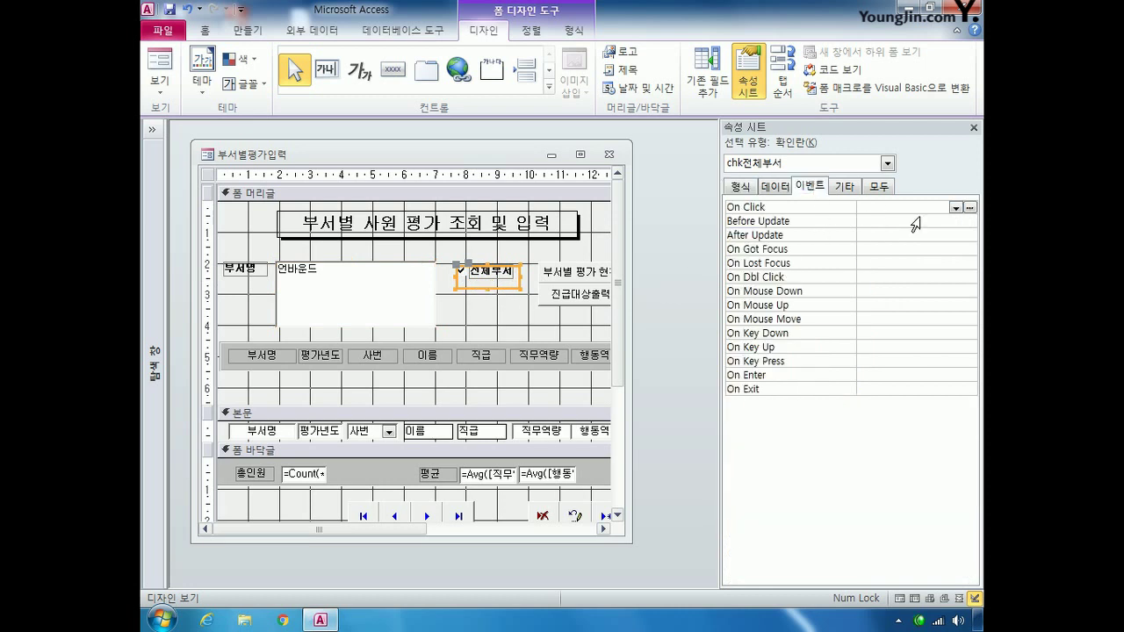
{"action": "left_click", "coordinate": [957, 208]}
{"action": "left_click", "coordinate": [886, 219]}
{"action": "left_click", "coordinate": [970, 207]}
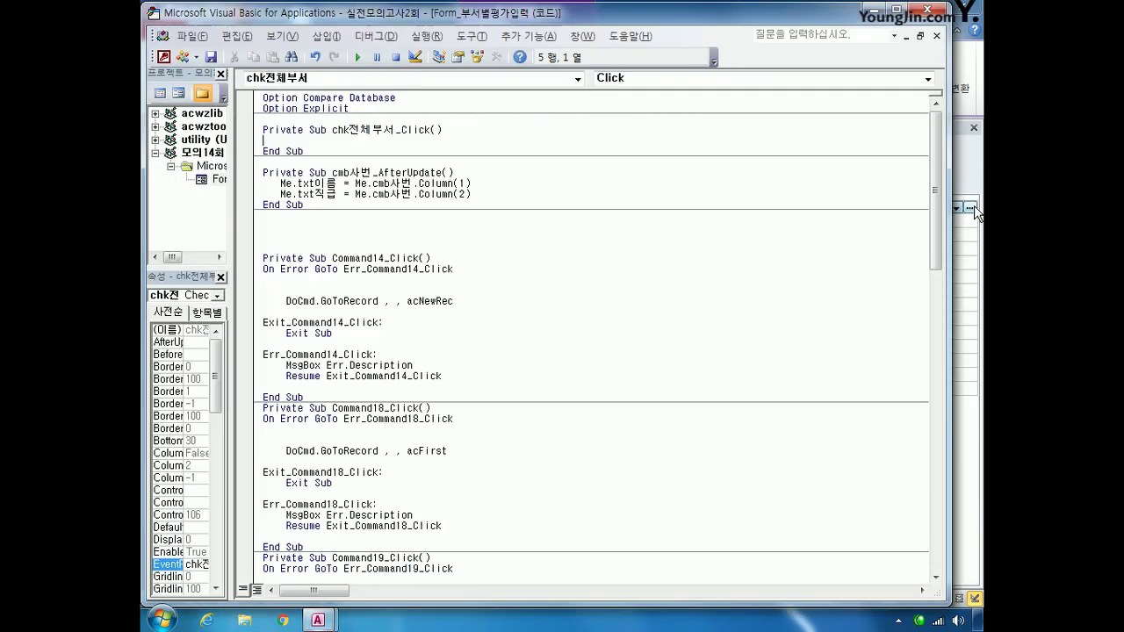
- Begin the chk전체부서_Click procedure with the line If Me.chk전체부서 Then
{"action": "key", "text": "Return"}
{"action": "key", "text": "Return"}
{"action": "key", "text": "Up"}
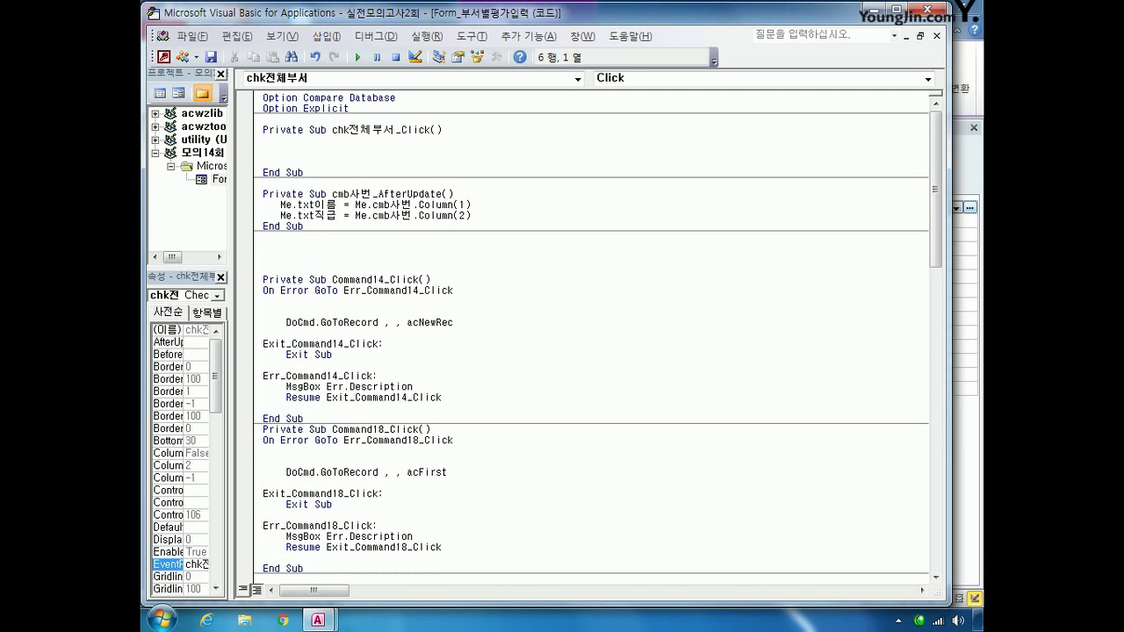
{"action": "type", "text": "if me."}
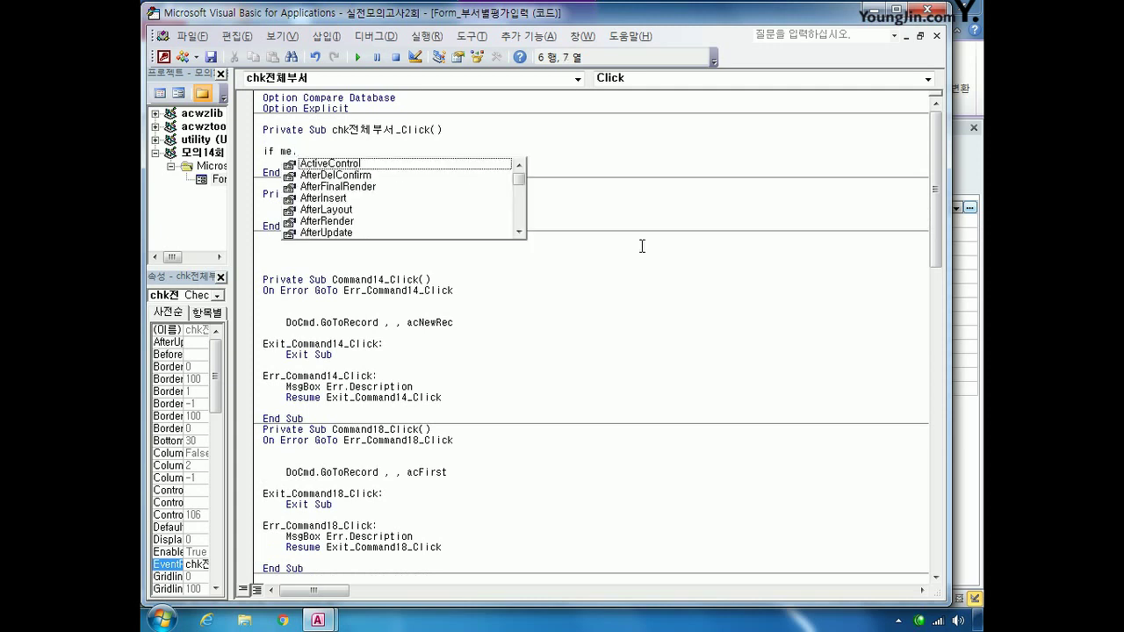
{"action": "type", "text": "ch"}
{"action": "key", "text": "Down"}
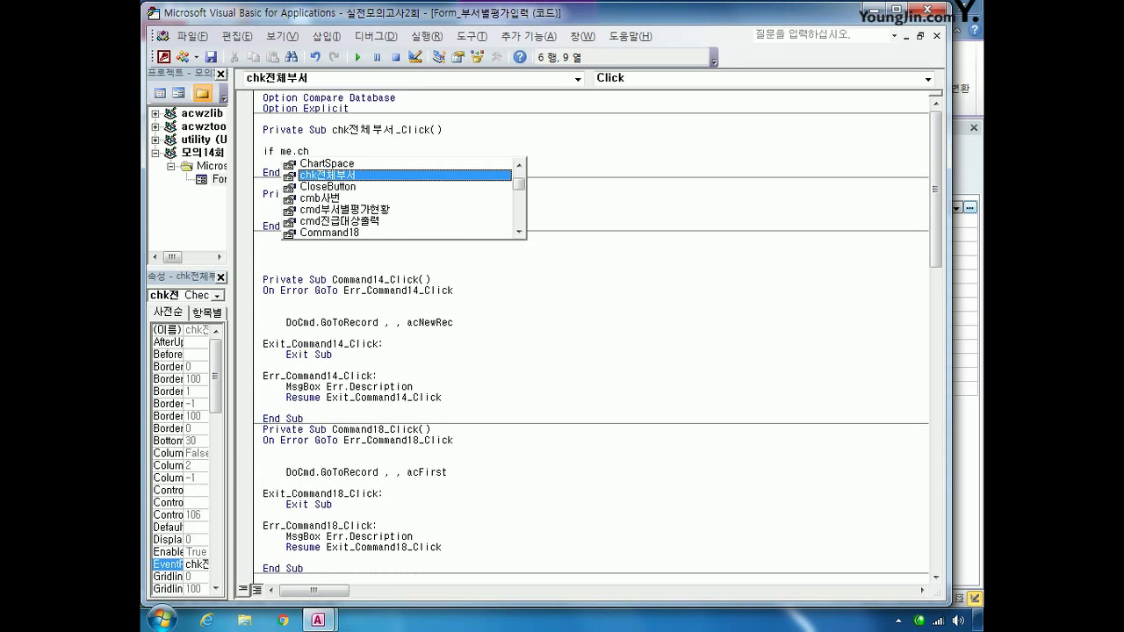
{"action": "type", "text": "="}
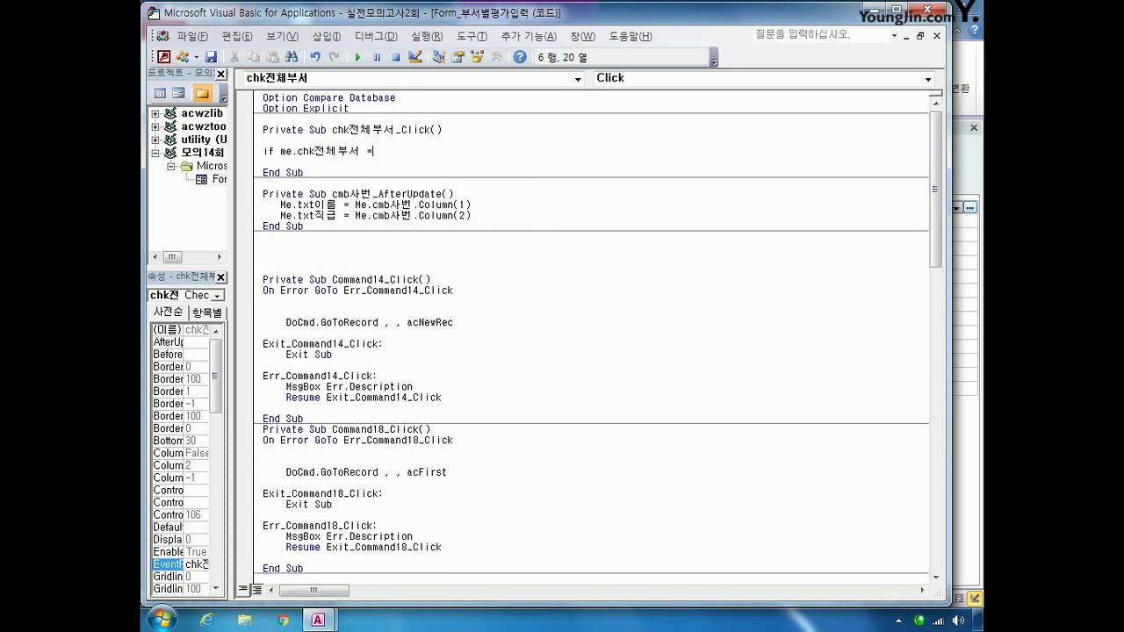
{"action": "key", "text": "BackSpace"}
{"action": "type", "text": "then"}
{"action": "key", "text": "Return"}
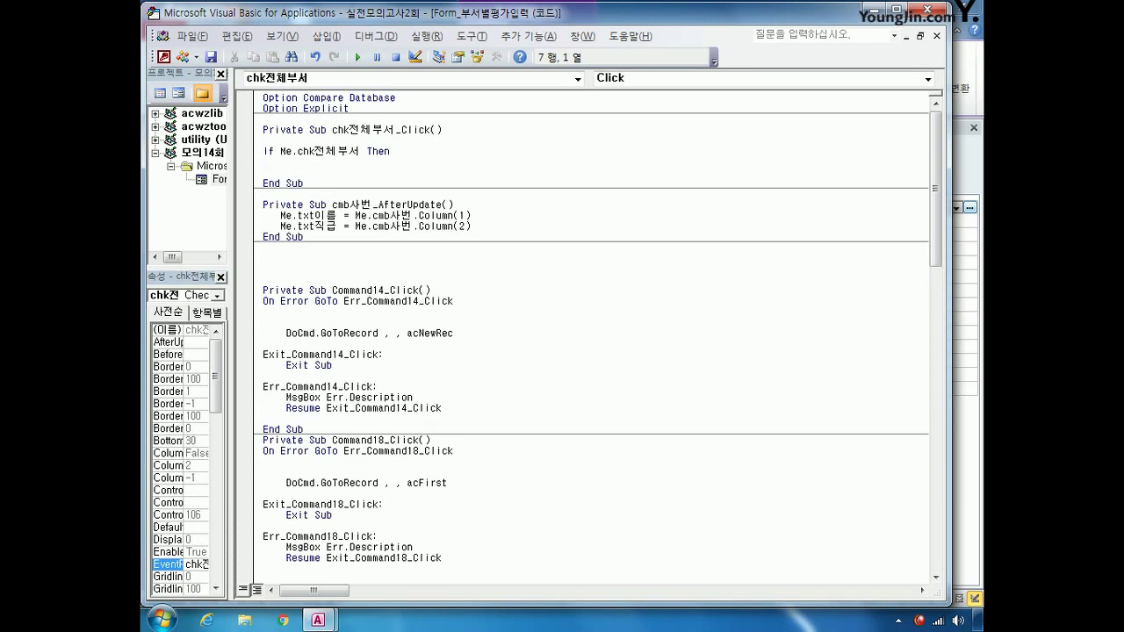
- Add the statement Me.lst부서명 = Null inside the If block
{"action": "type", "text": "me."}
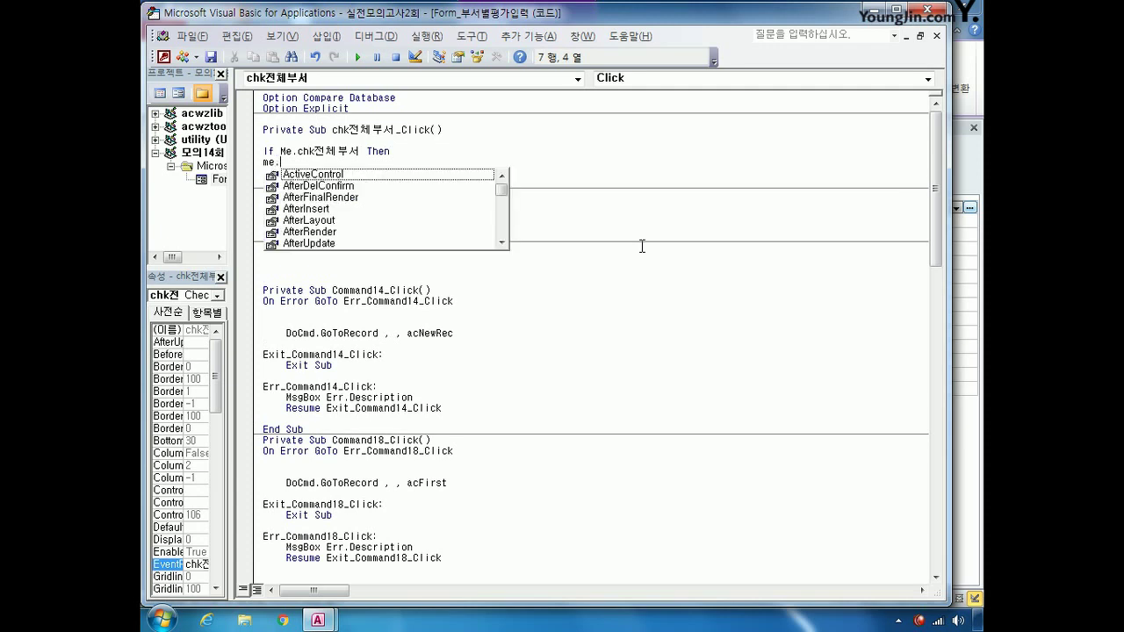
{"action": "type", "text": "l"}
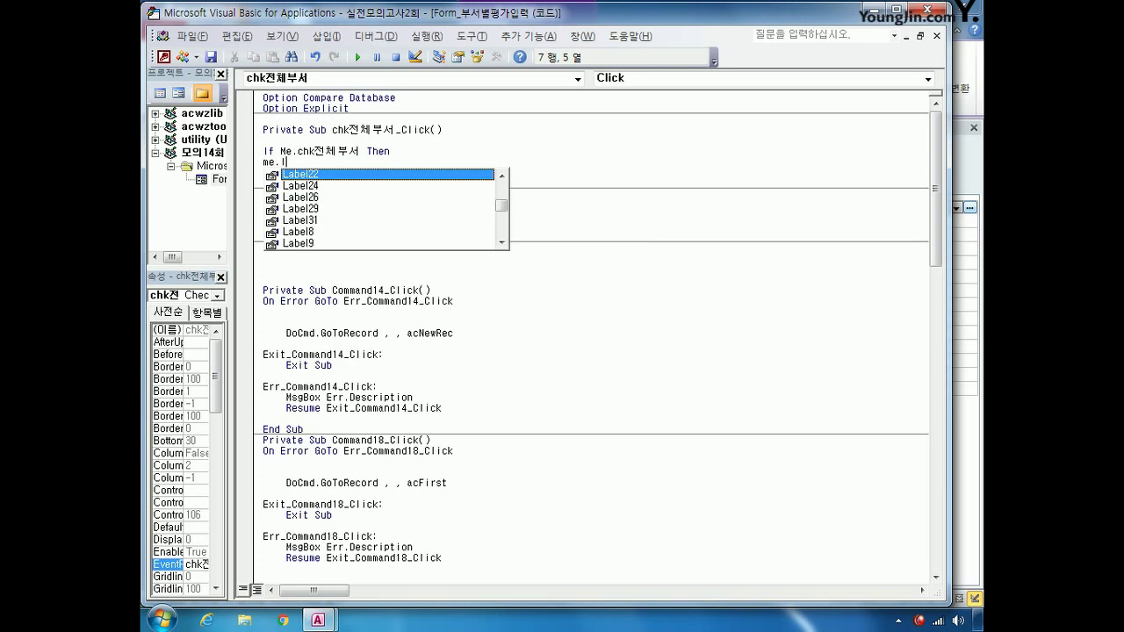
{"action": "type", "text": "st부서명"}
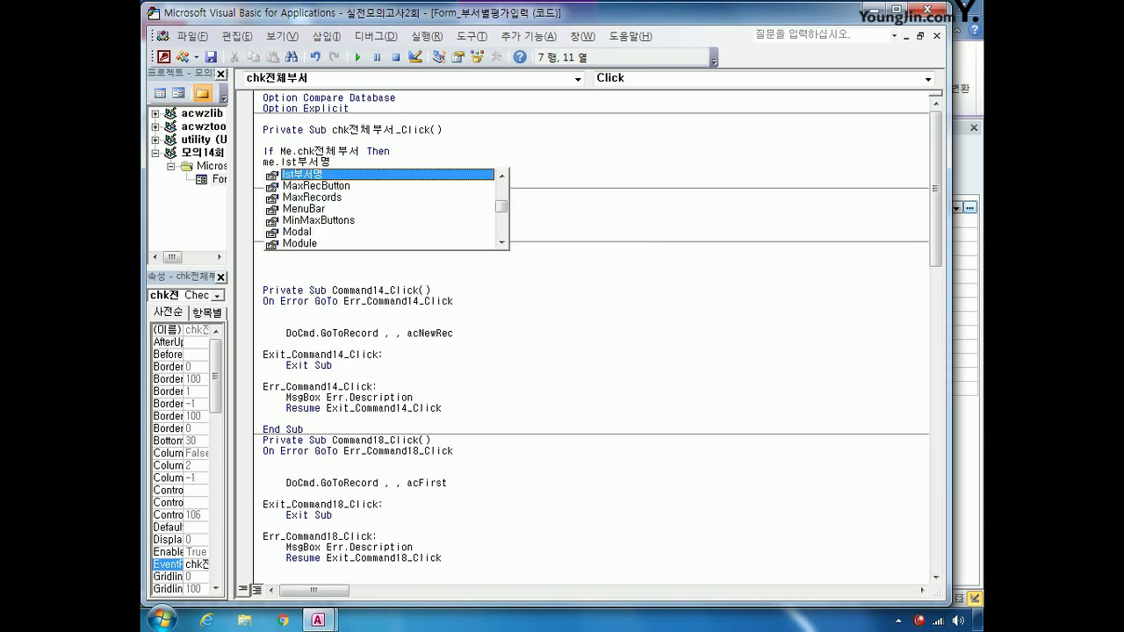
{"action": "type", "text": " = ㅡㄷ"}
{"action": "key", "text": "BackSpace"}
{"action": "key", "text": "BackSpace"}
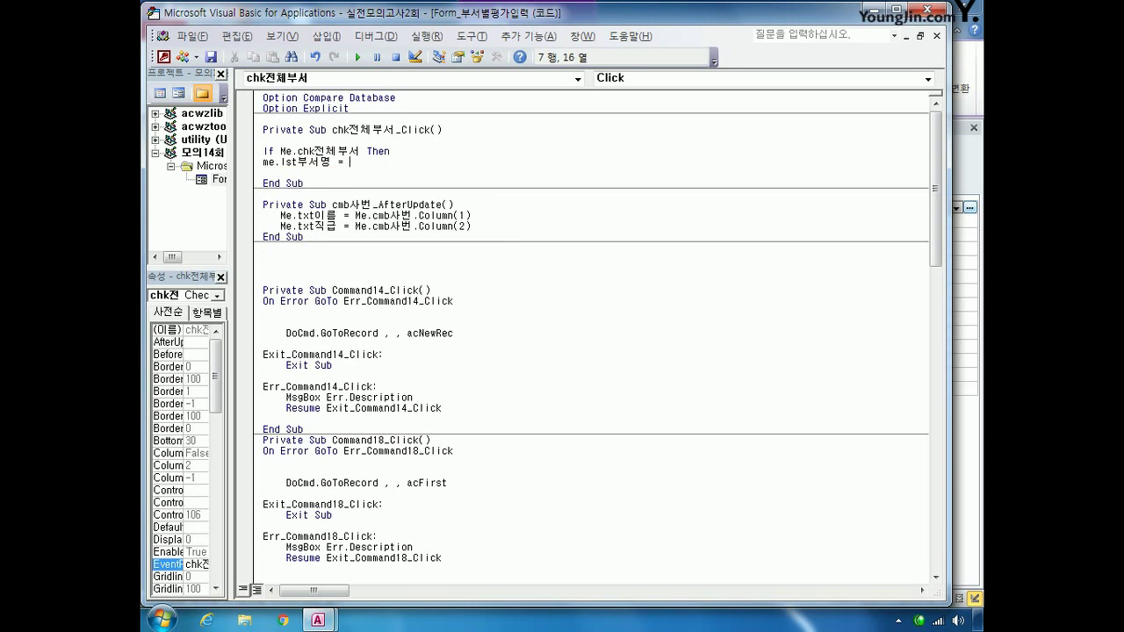
{"action": "type", "text": "null"}
{"action": "key", "text": "Return"}
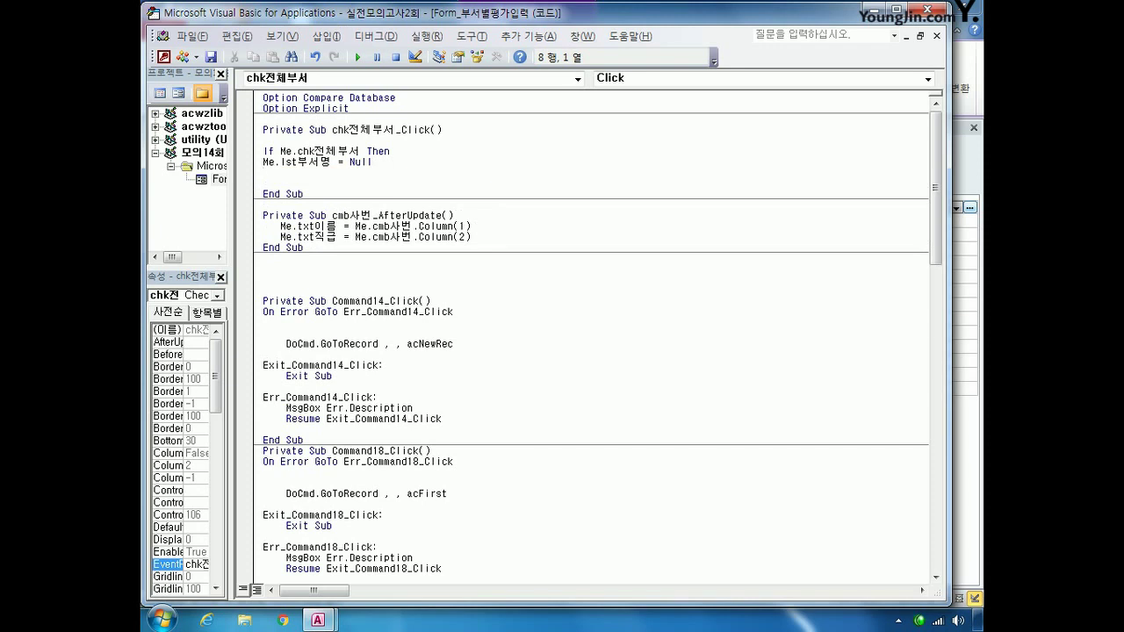
- Add Me.FilterOn = False below the Null assignment and close the block with End If
{"action": "type", "text": "me.f"}
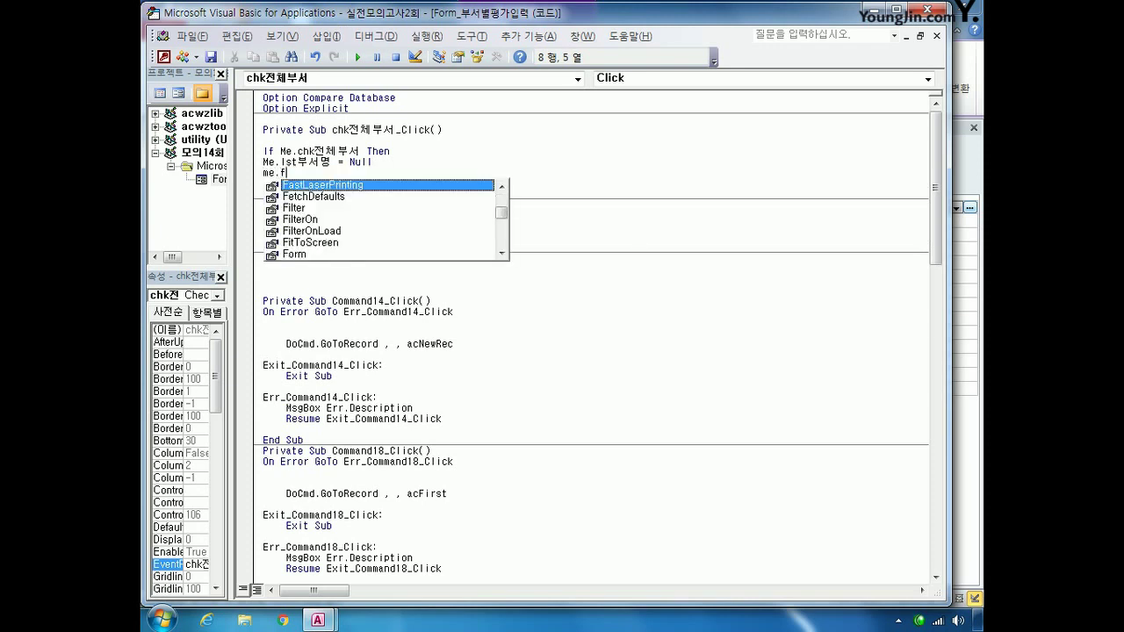
{"action": "type", "text": "il"}
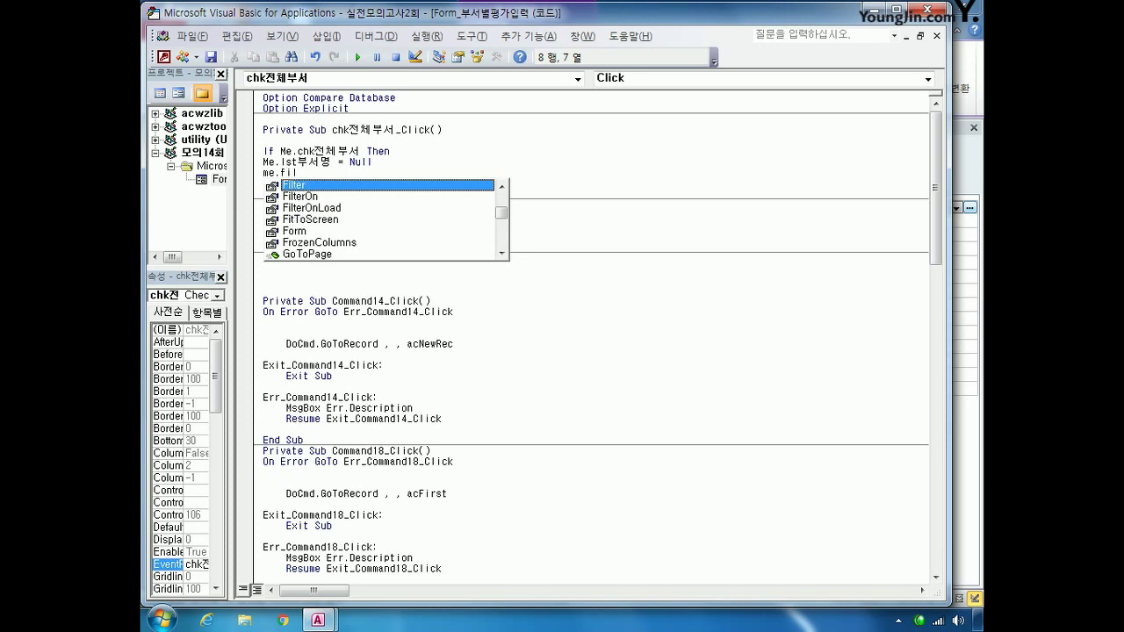
{"action": "key", "text": "Down"}
{"action": "key", "text": "Tab"}
{"action": "type", "text": "="}
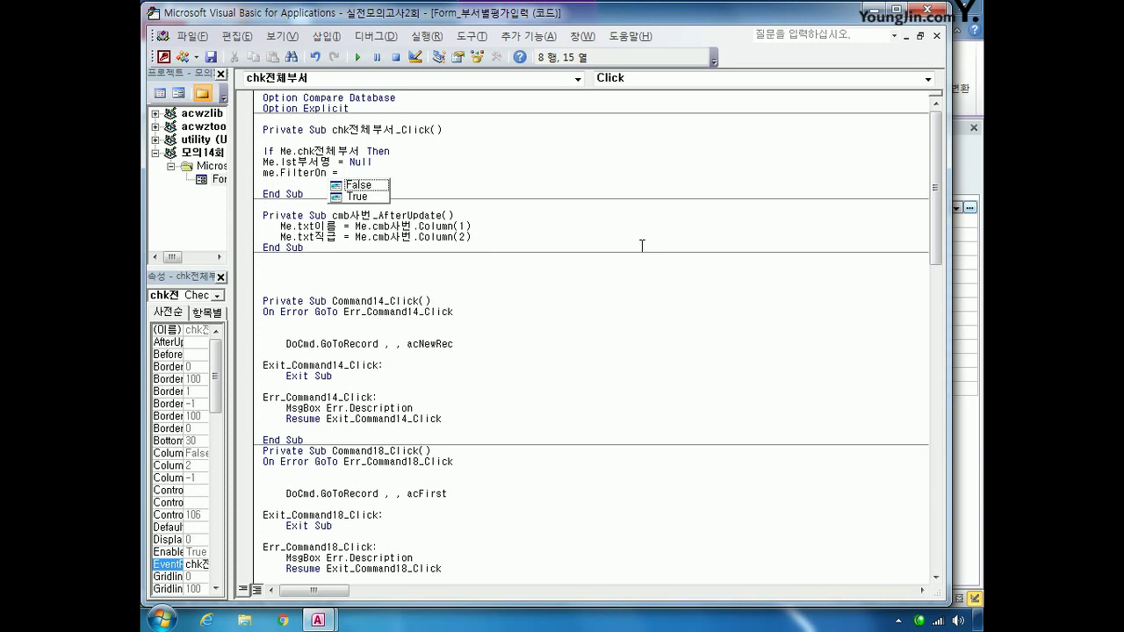
{"action": "key", "text": "Down"}
{"action": "key", "text": "Tab"}
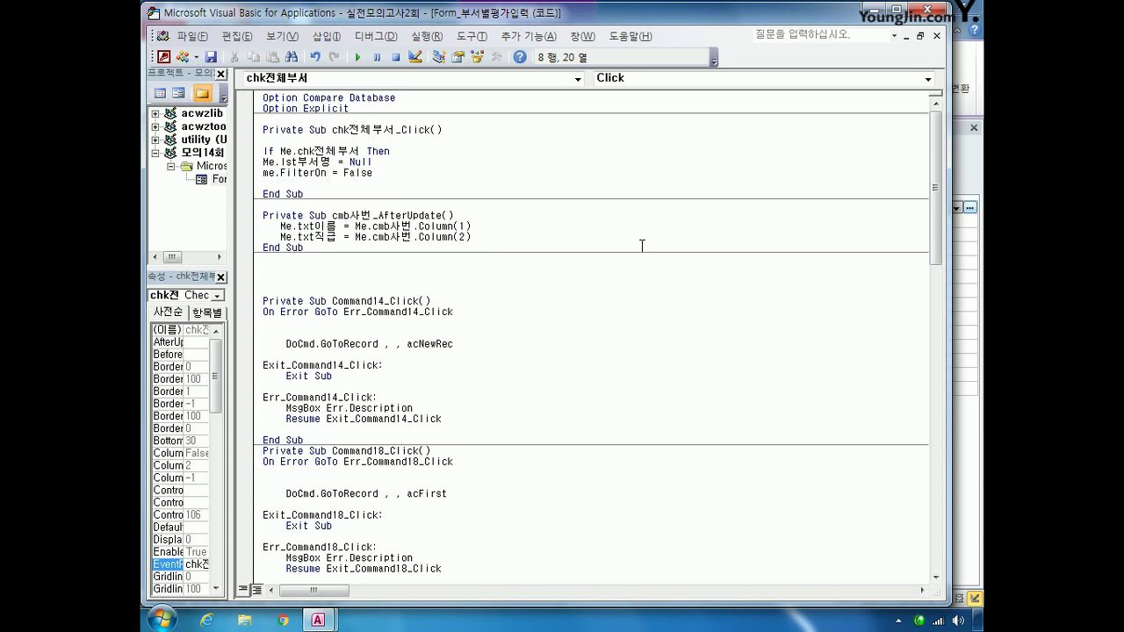
{"action": "key", "text": "Return"}
{"action": "type", "text": "end if"}
{"action": "key", "text": "Down"}
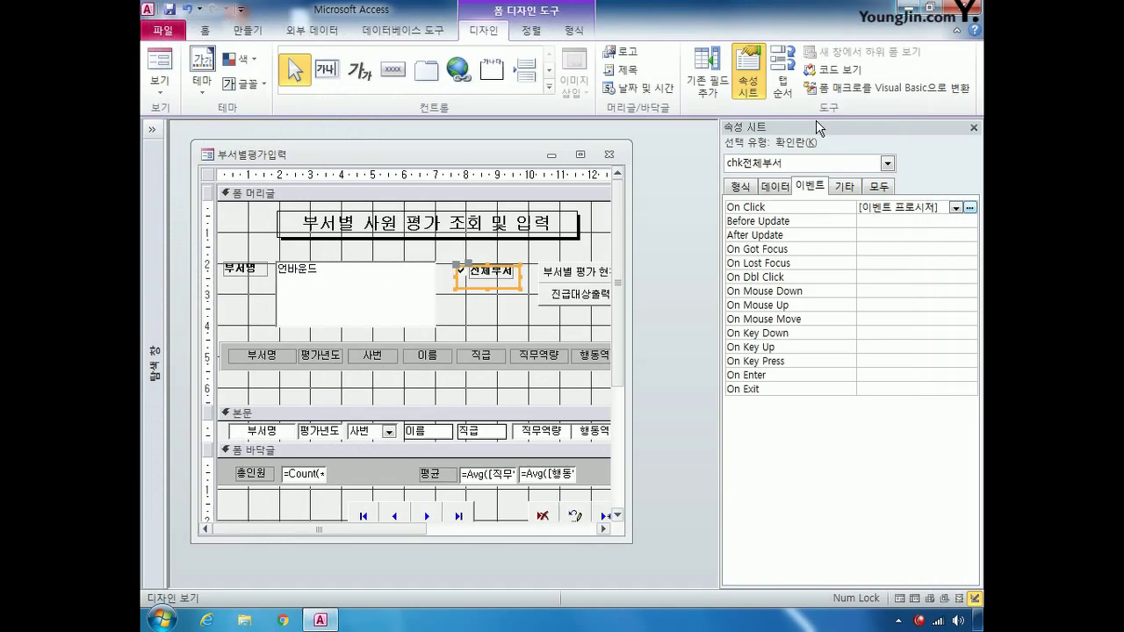
- Close the code editor and the 부서별평가입력 form, saving the form's changes
{"action": "left_click", "coordinate": [930, 11]}
{"action": "left_click", "coordinate": [611, 156]}
{"action": "left_click", "coordinate": [474, 352]}
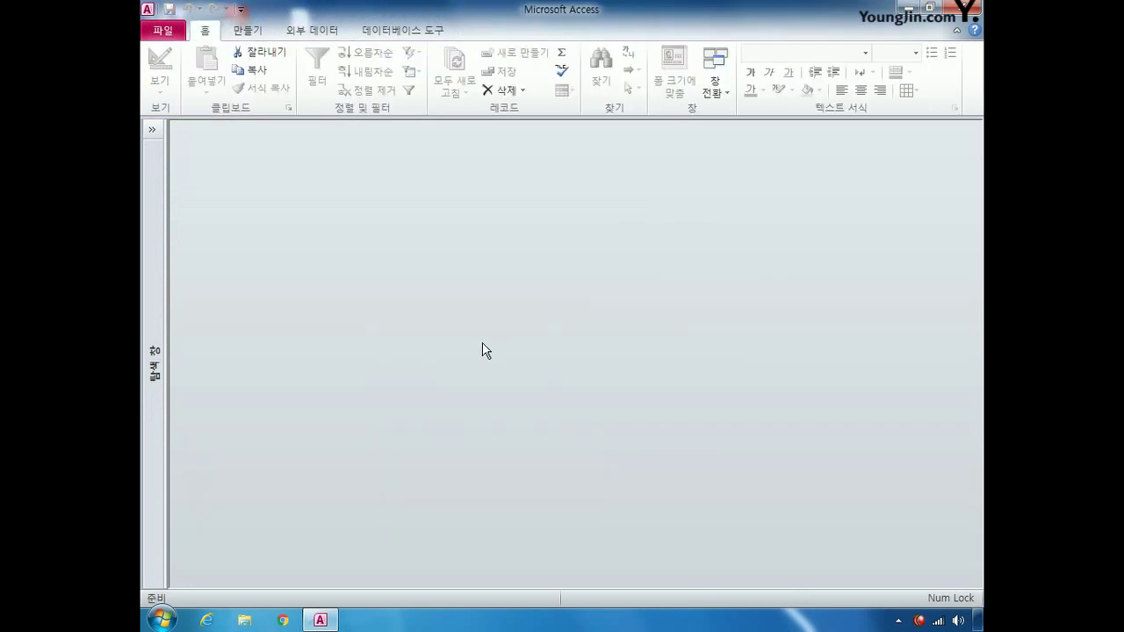
- Open the 부서별평가현황 report in Design view, collapse the object list and move the report window to show more of it
{"action": "left_click", "coordinate": [153, 133]}
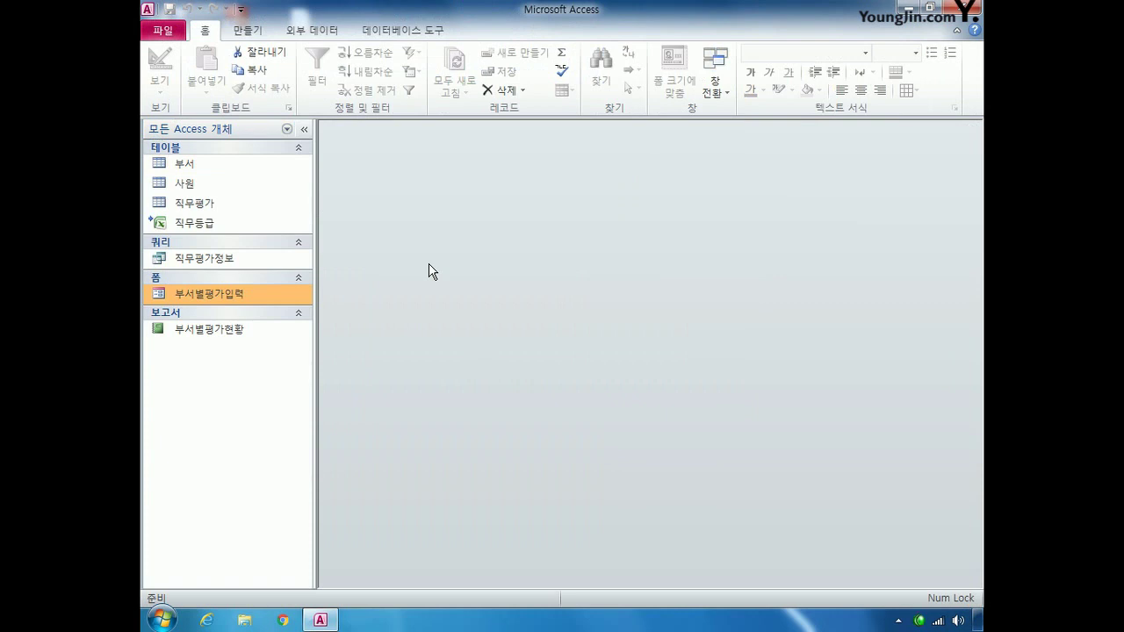
{"action": "right_click", "coordinate": [227, 333]}
{"action": "left_click", "coordinate": [283, 100]}
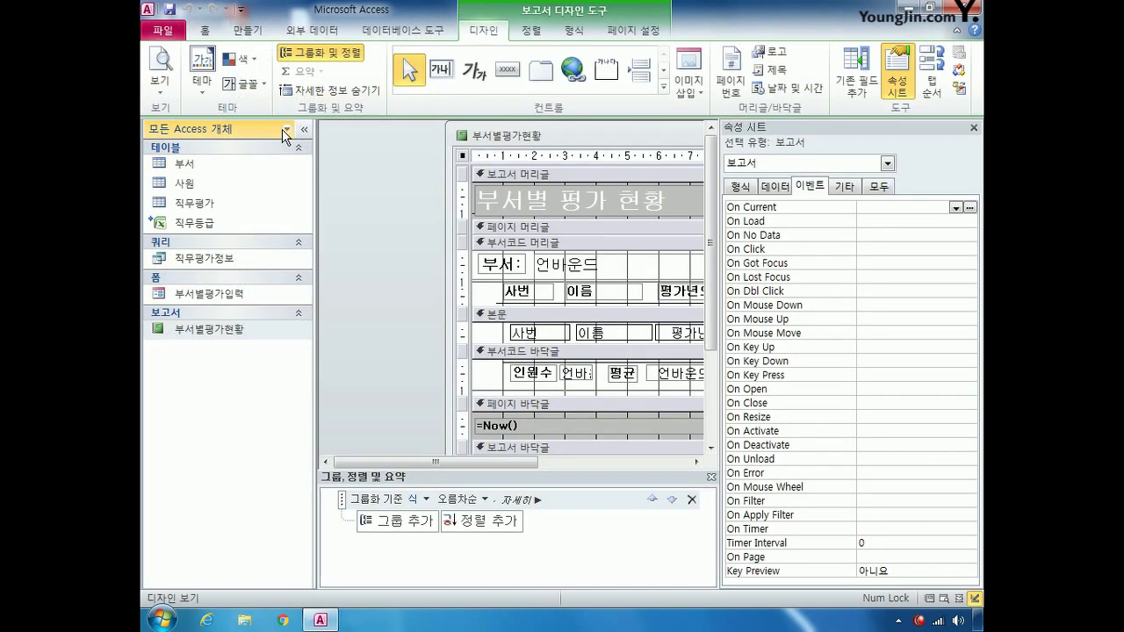
{"action": "left_click", "coordinate": [307, 130]}
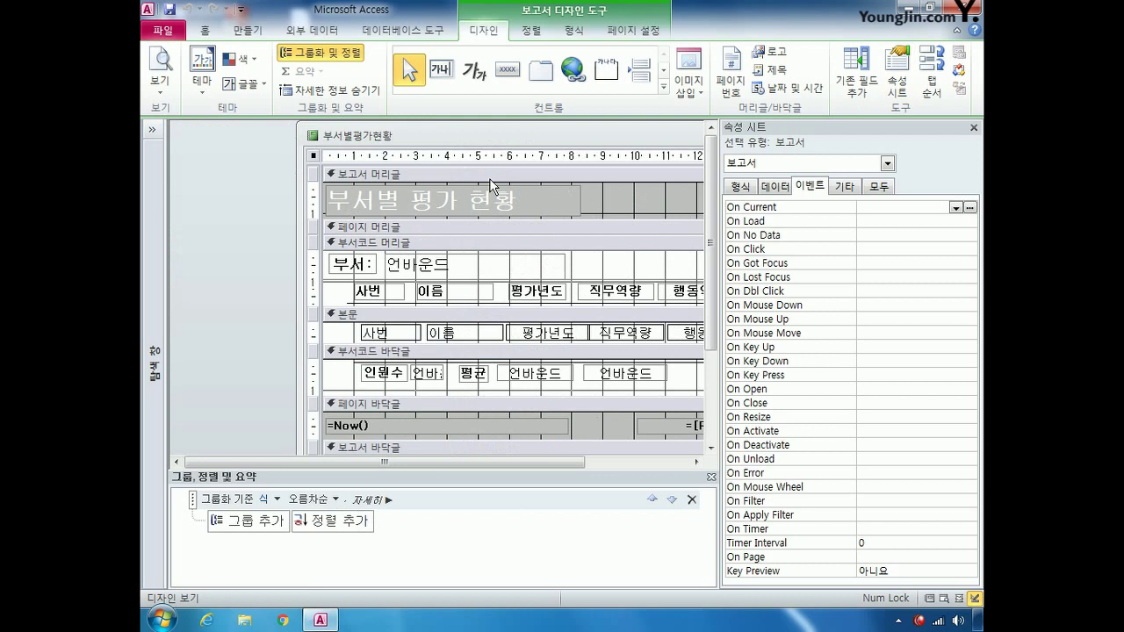
{"action": "left_click_drag", "start_coordinate": [532, 134], "coordinate": [414, 139]}
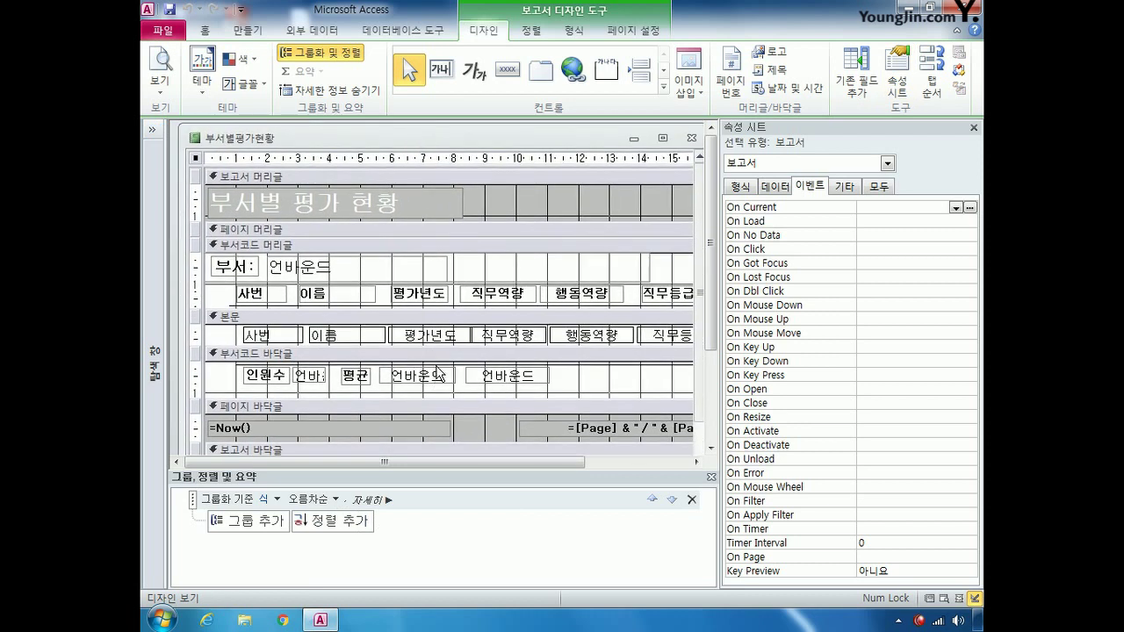
- Set the report's record source (레코드 원본) to 직무평가정보
{"action": "left_click", "coordinate": [878, 187]}
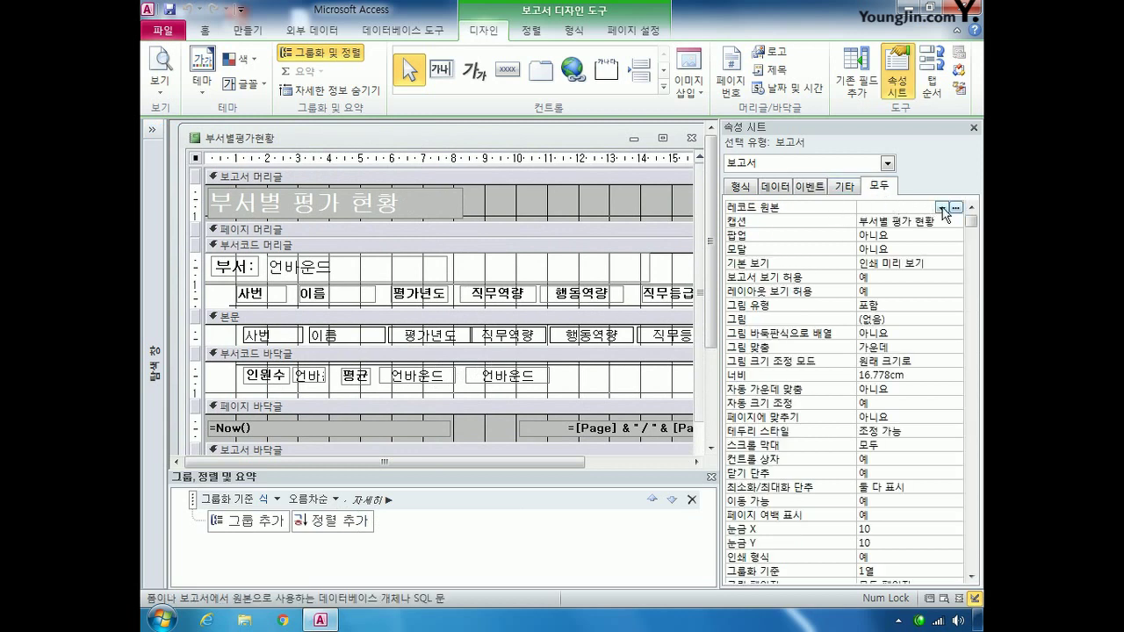
{"action": "left_click", "coordinate": [941, 208]}
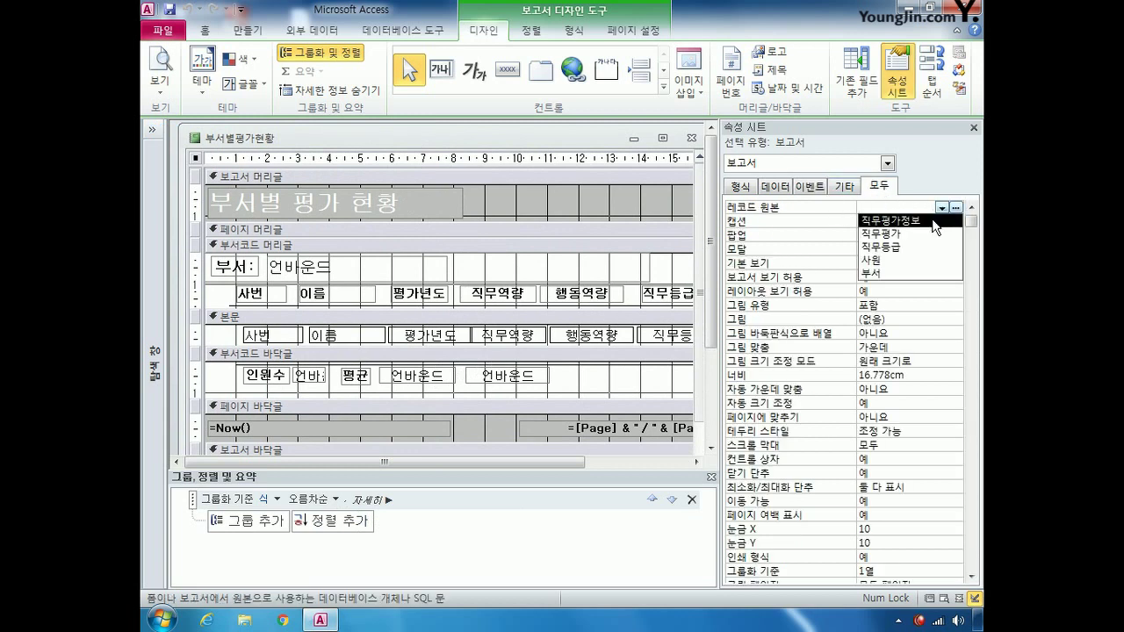
{"action": "left_click", "coordinate": [933, 221]}
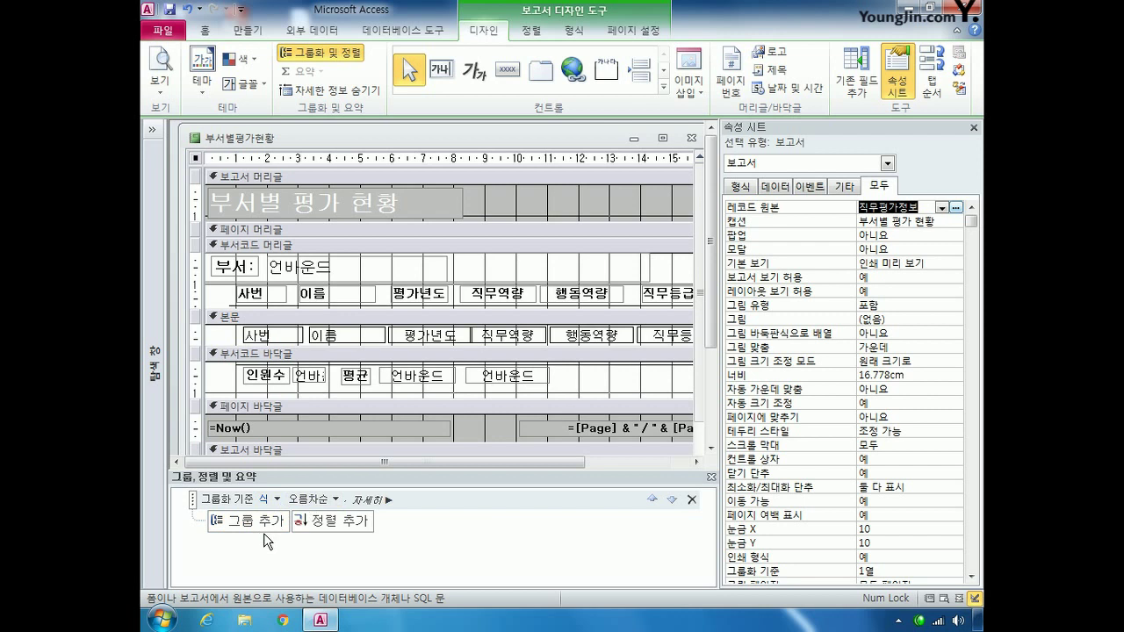
- Group the report by 부서코드 and add a sort on 평가년도 in ascending order (오름차순)
{"action": "left_click", "coordinate": [277, 498]}
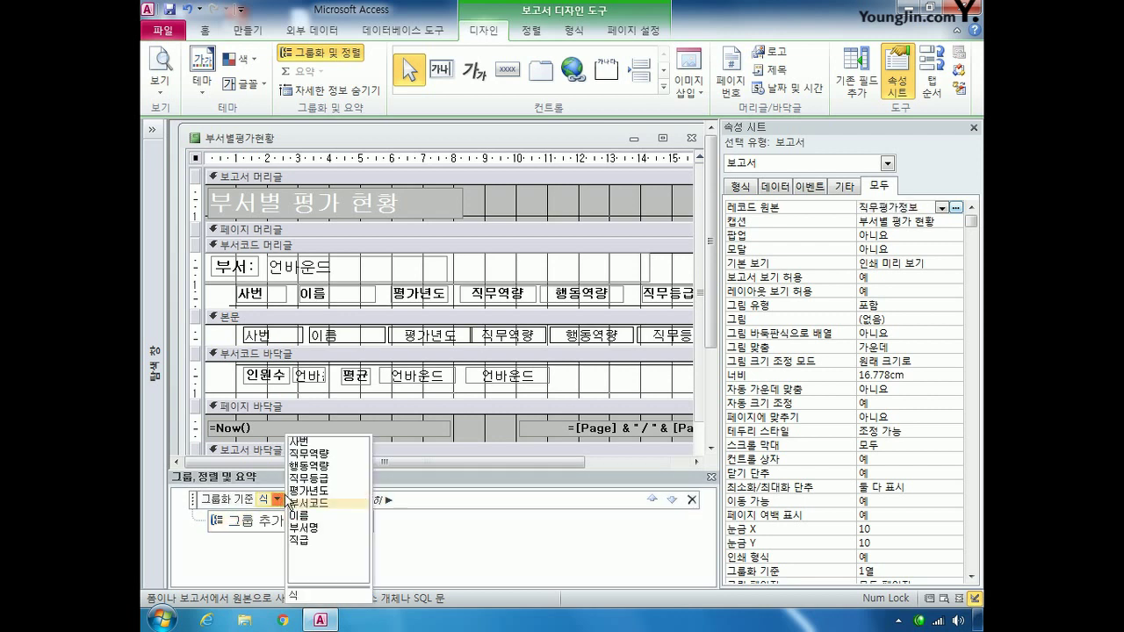
{"action": "left_click", "coordinate": [309, 503]}
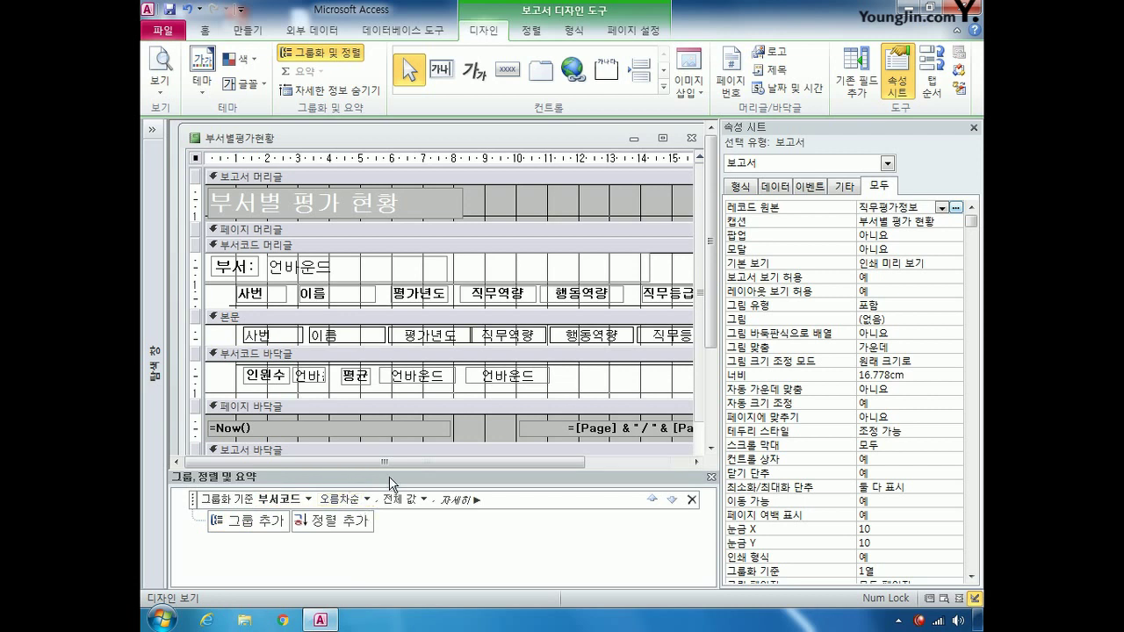
{"action": "left_click", "coordinate": [334, 521]}
{"action": "left_click", "coordinate": [360, 490]}
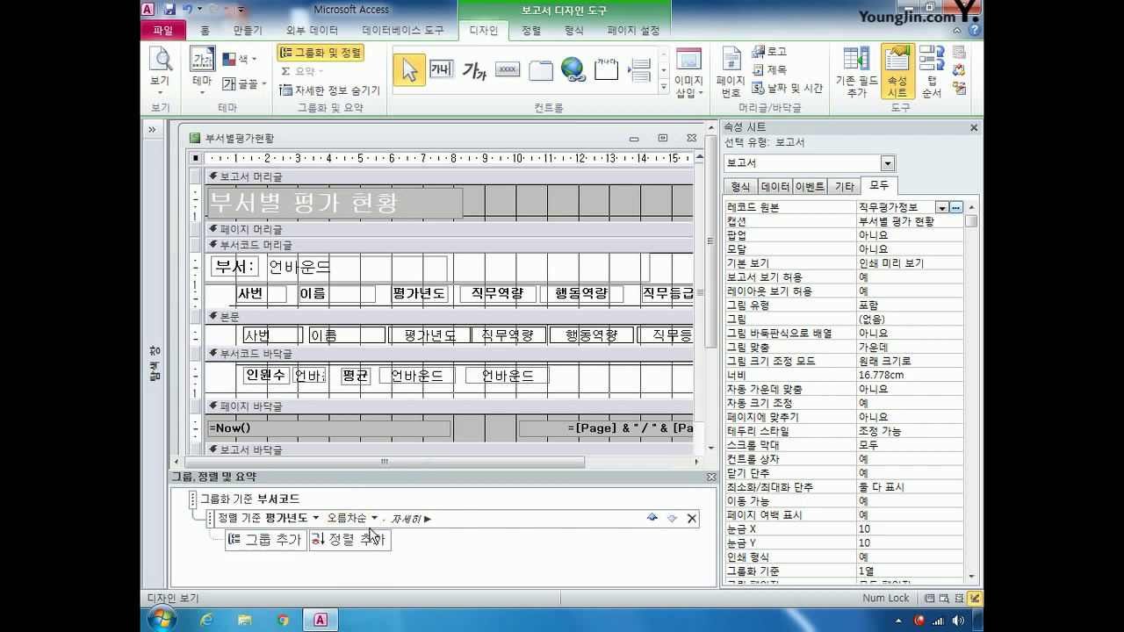
- Set the control source (컨트롤 원본) of txt부서 in the 부서코드 header to =[부서명] & "(" & [부서코드] & ")"
{"action": "left_click", "coordinate": [383, 268]}
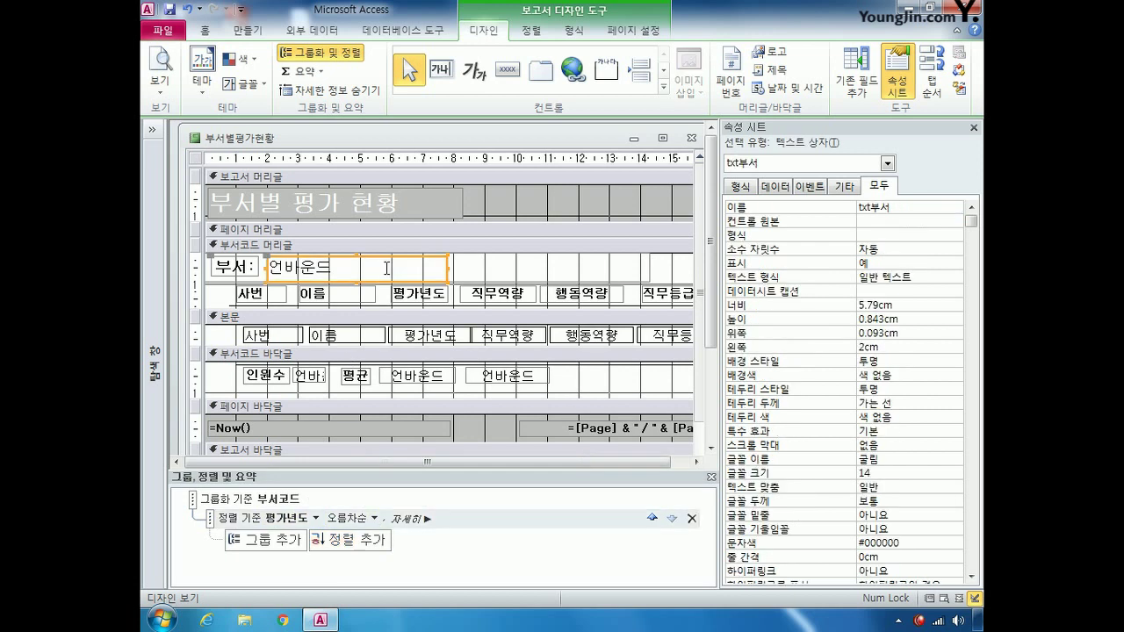
{"action": "right_click", "coordinate": [851, 219]}
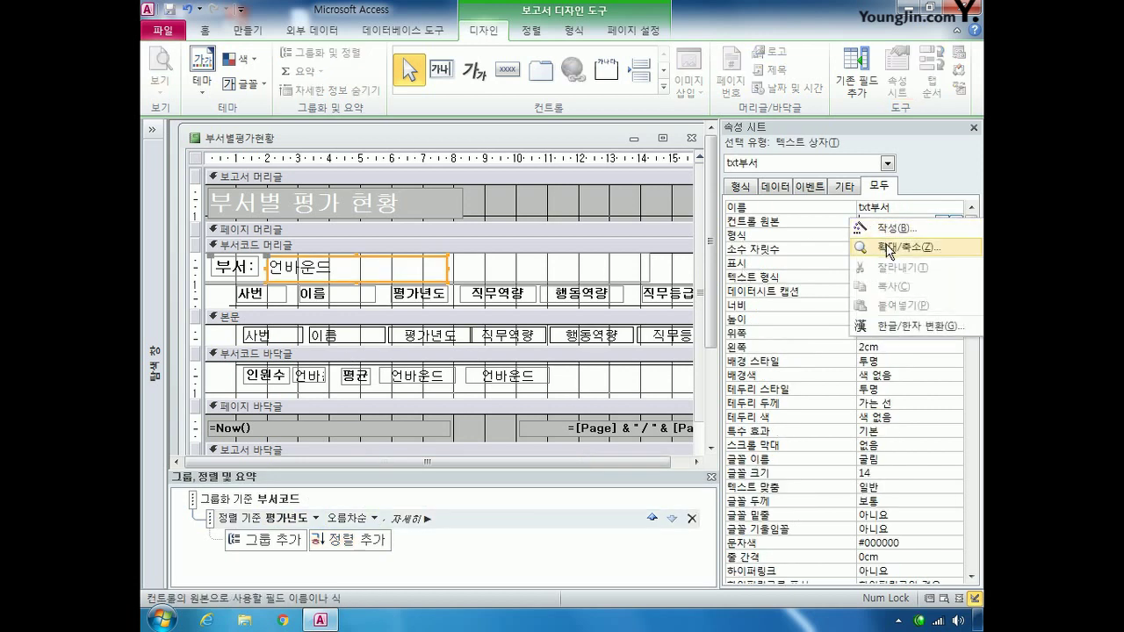
{"action": "left_click", "coordinate": [889, 250]}
{"action": "type", "text": "="}
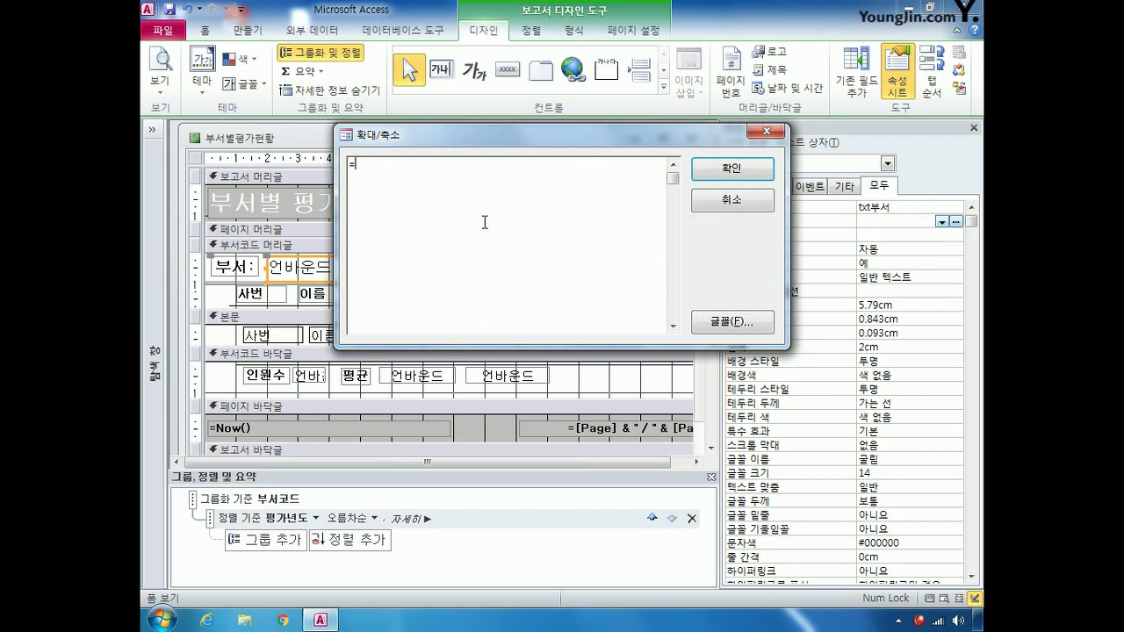
{"action": "type", "text": "="}
{"action": "key", "text": "BackSpace"}
{"action": "type", "text": "[부서명] & \"("}
{"action": "type", "text": "\" & [부서코드] &"}
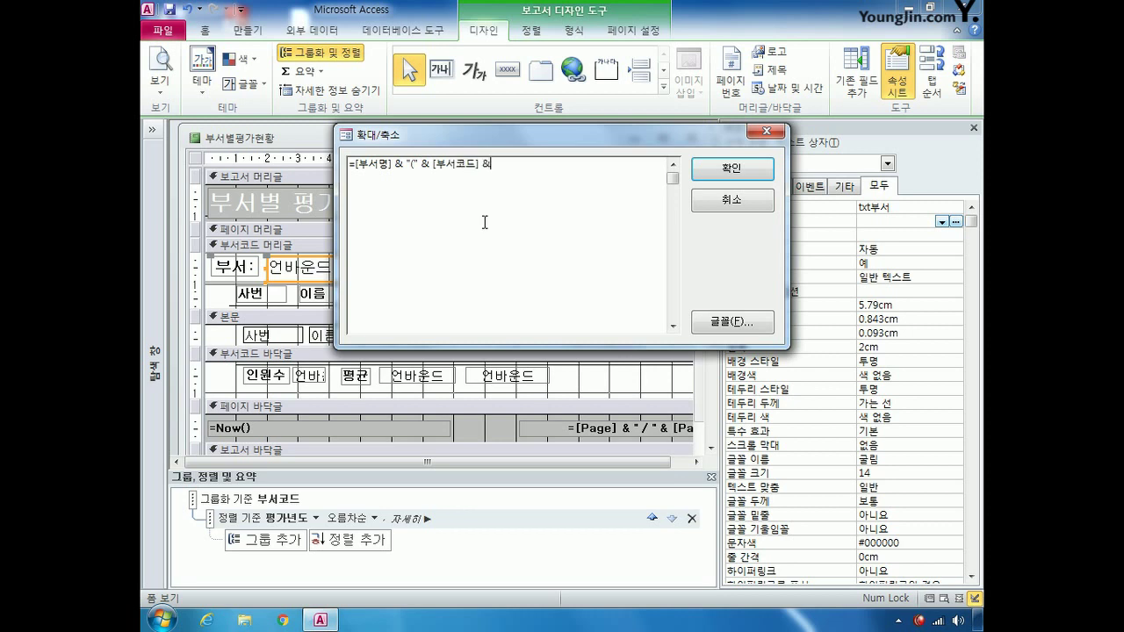
{"action": "type", "text": " \")\""}
{"action": "left_click", "coordinate": [729, 169]}
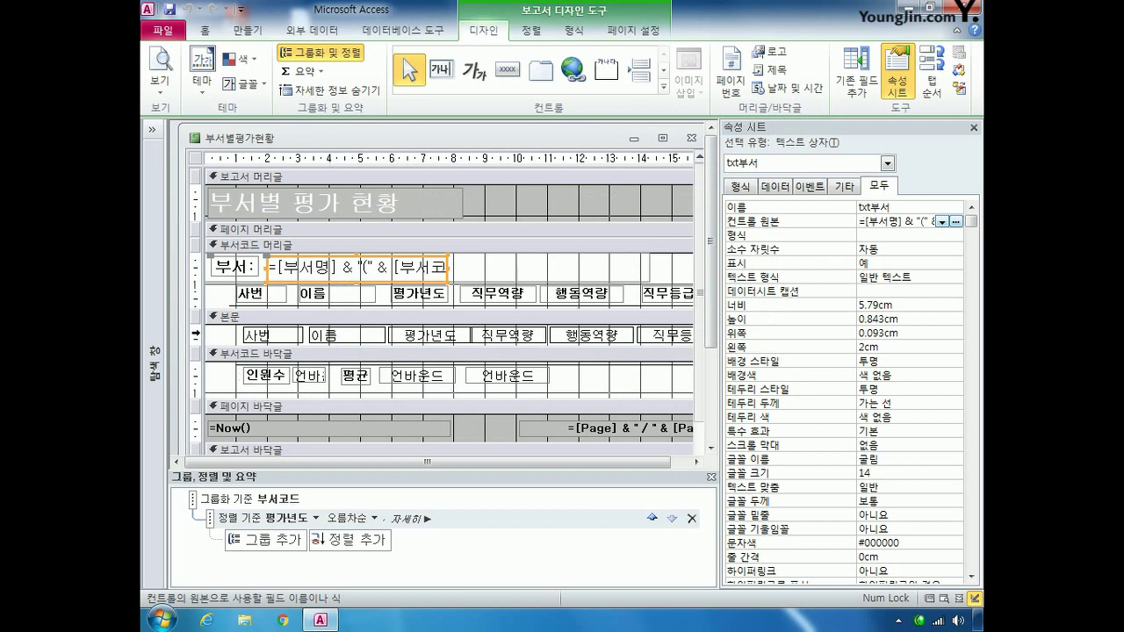
- Set the border style (테두리 스타일) of all controls in the detail section (본문) to 투명
{"action": "left_click", "coordinate": [195, 335]}
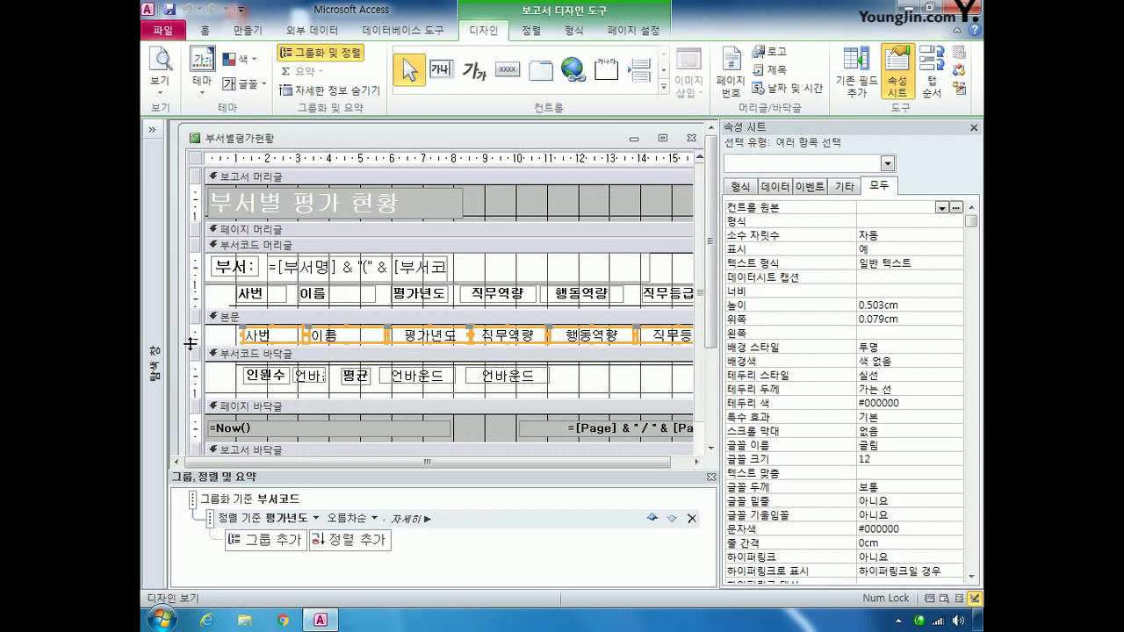
{"action": "left_click", "coordinate": [913, 376]}
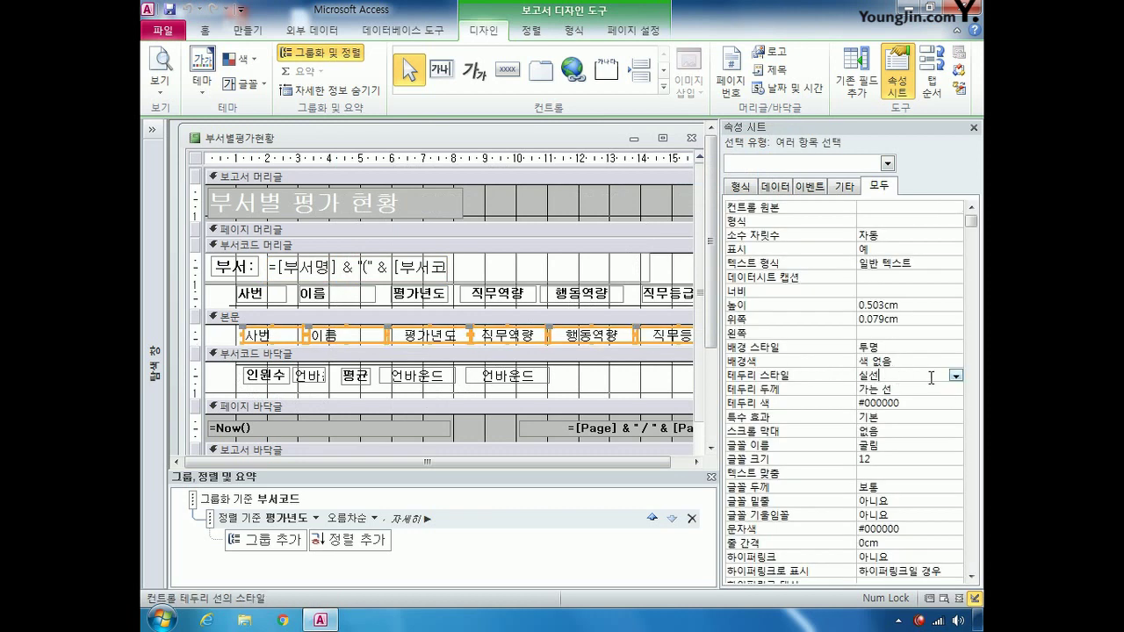
{"action": "left_click", "coordinate": [955, 376]}
{"action": "left_click", "coordinate": [873, 387]}
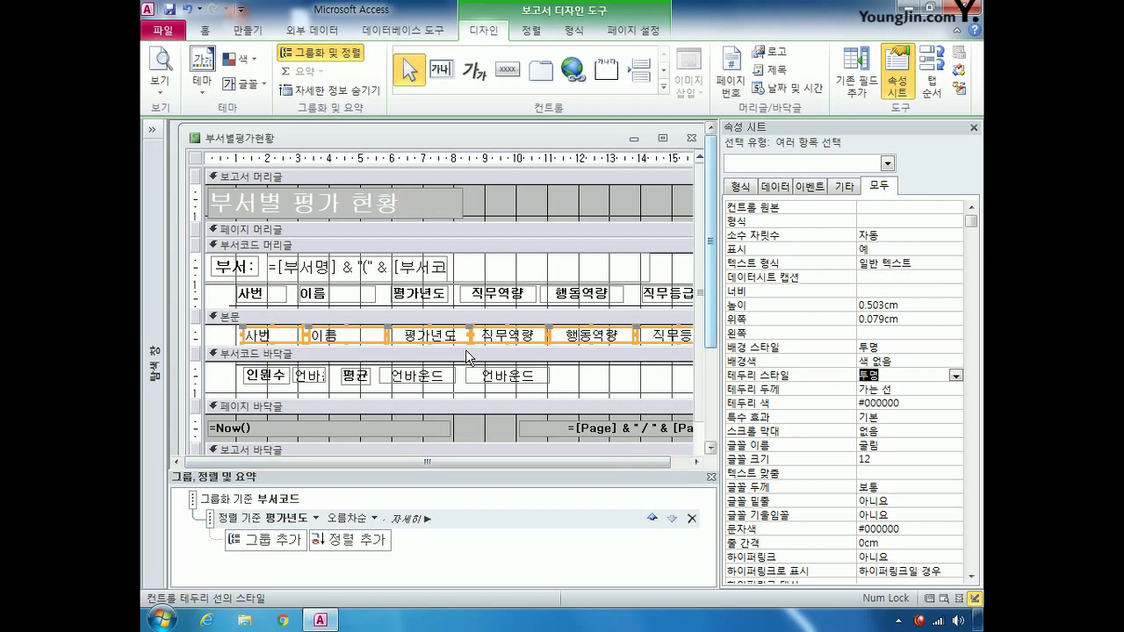
- Set the control source of txt인원수 in the 부서코드 footer to =Count(*)
{"action": "left_click", "coordinate": [316, 376]}
{"action": "left_click", "coordinate": [904, 221]}
{"action": "type", "text": "="}
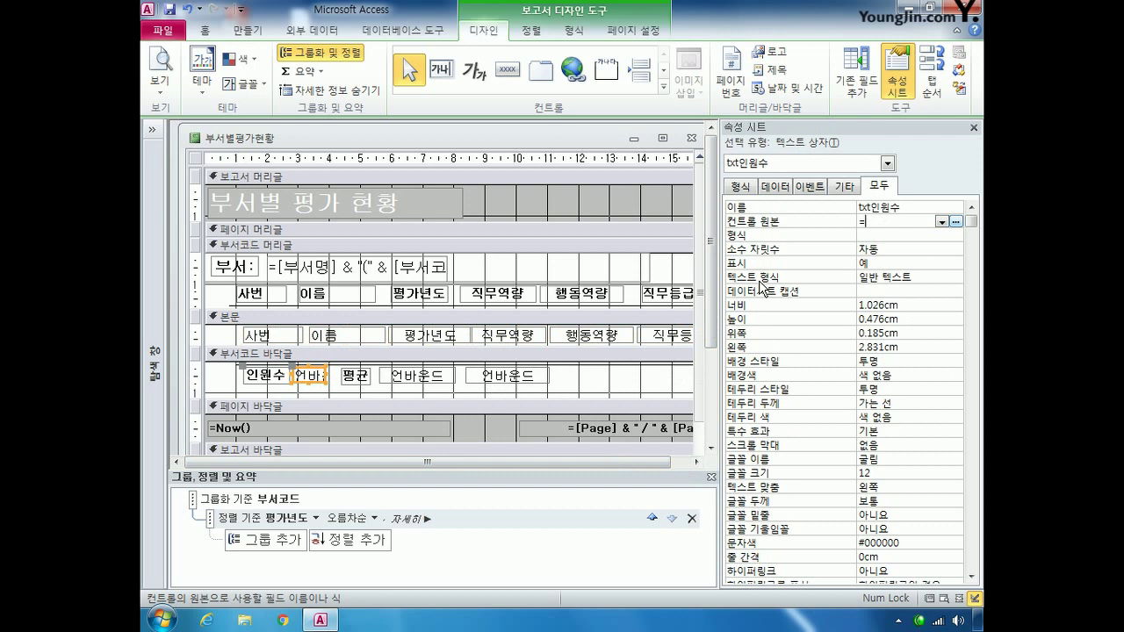
{"action": "type", "text": "ㅈ"}
{"action": "key", "text": "BackSpace"}
{"action": "type", "text": "count(*)"}
- Set the control source of txt평균직무역량 in the 부서코드 footer to =Avg([직무역량])
{"action": "left_click", "coordinate": [430, 378]}
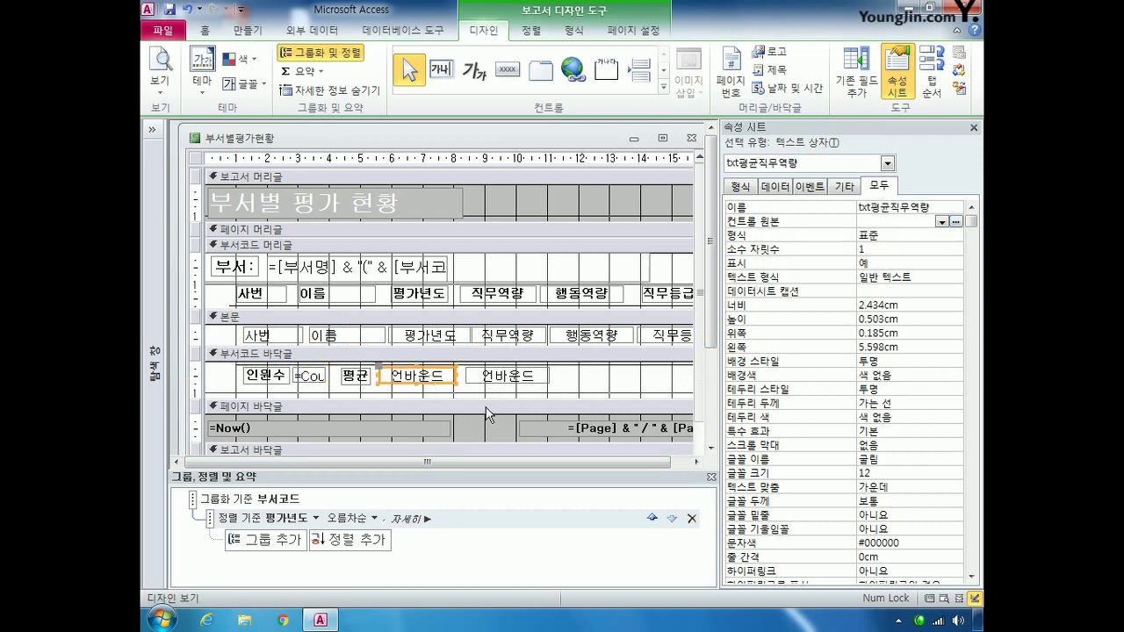
{"action": "left_click", "coordinate": [876, 220]}
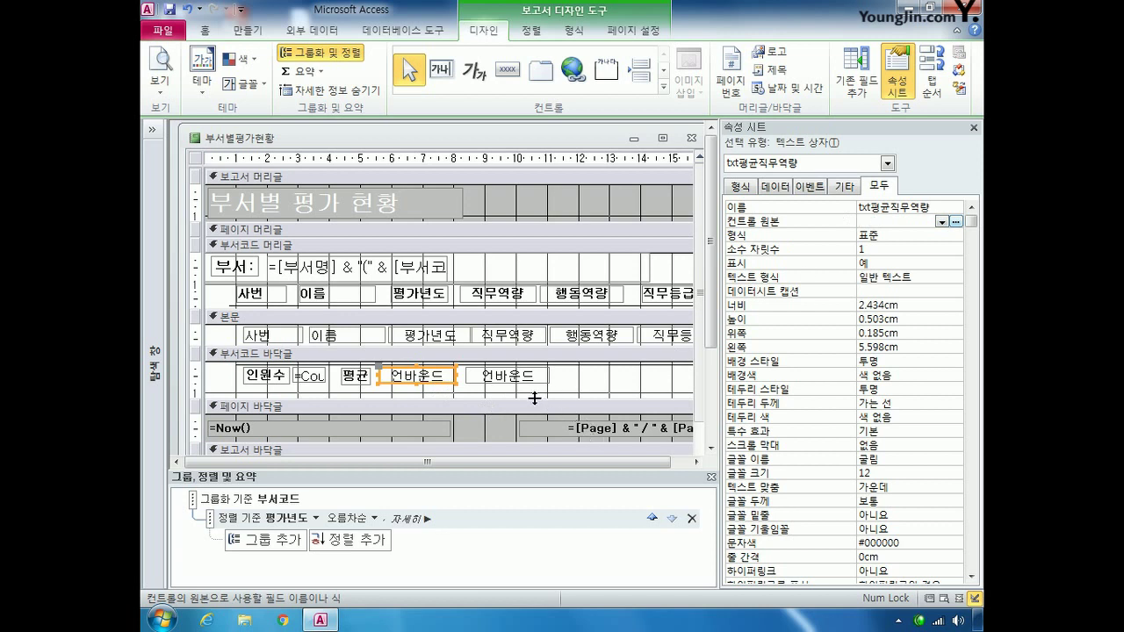
{"action": "type", "text": "=avg"}
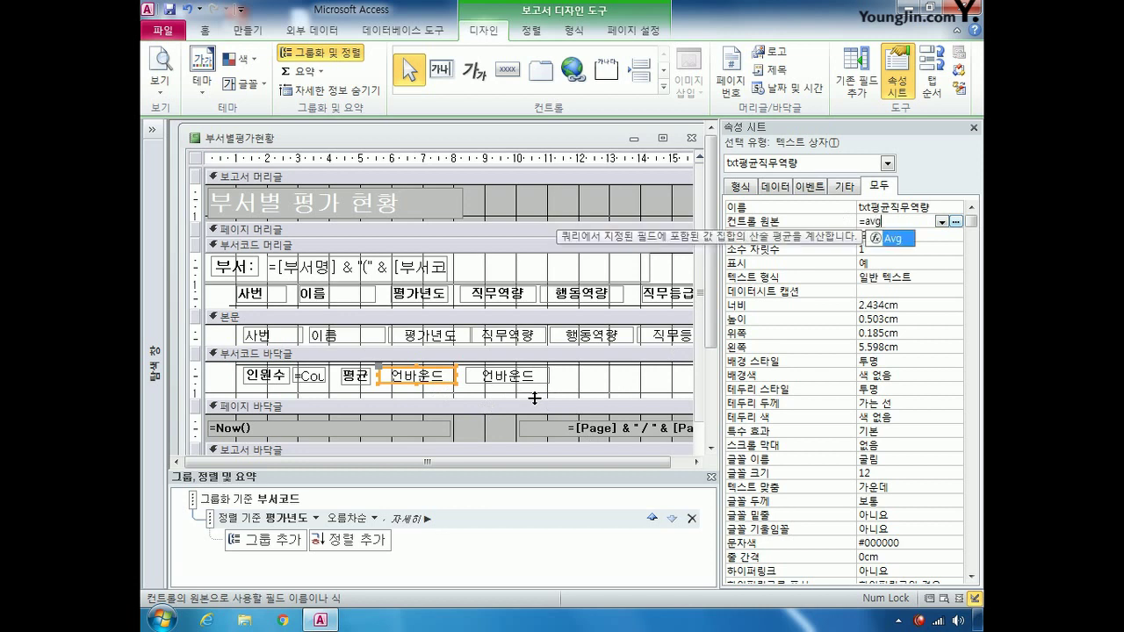
{"action": "type", "text": "([직"}
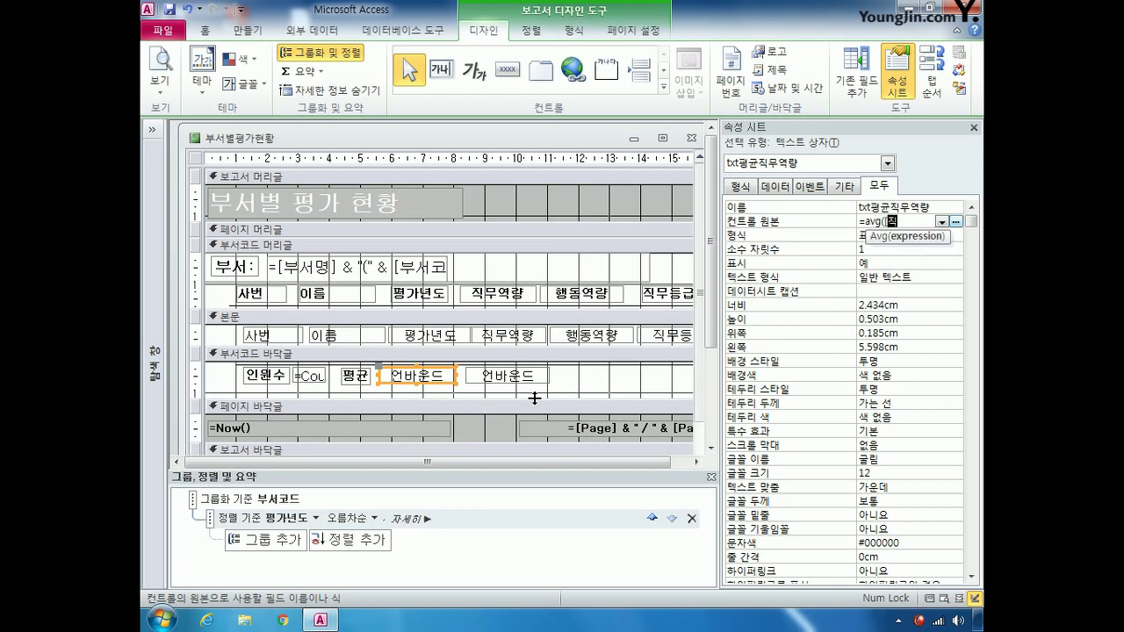
{"action": "type", "text": "무역량])"}
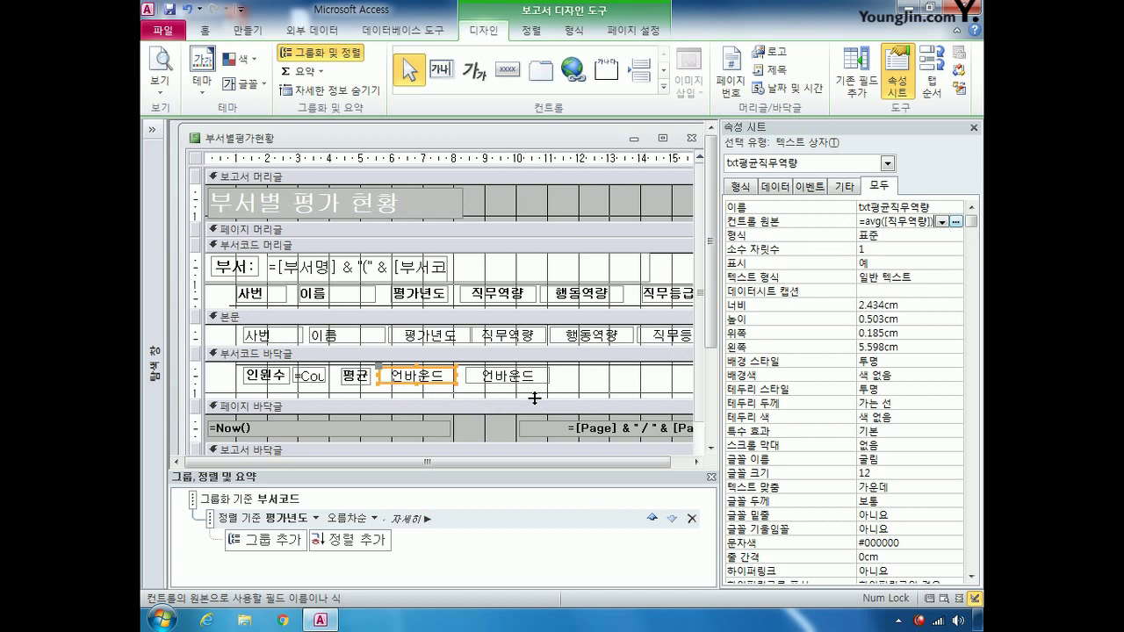
- Set the control source of txt평균행동역량 in the 부서코드 footer to =Avg([행동역량])
{"action": "left_click", "coordinate": [513, 377]}
{"action": "left_click", "coordinate": [869, 221]}
{"action": "type", "text": "="}
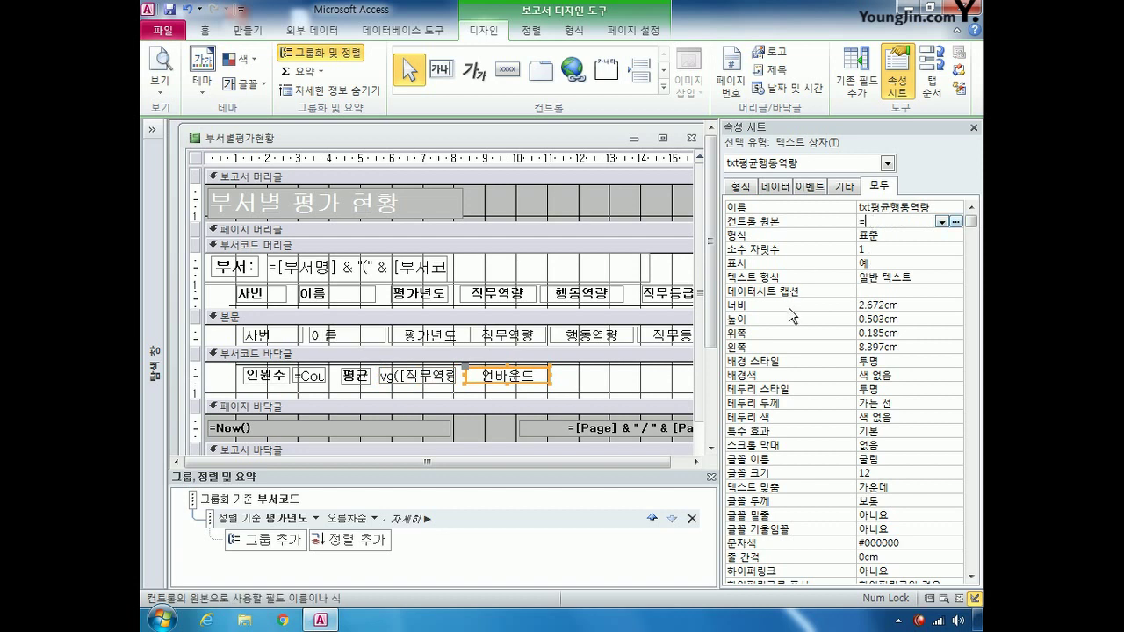
{"action": "type", "text": "avg"}
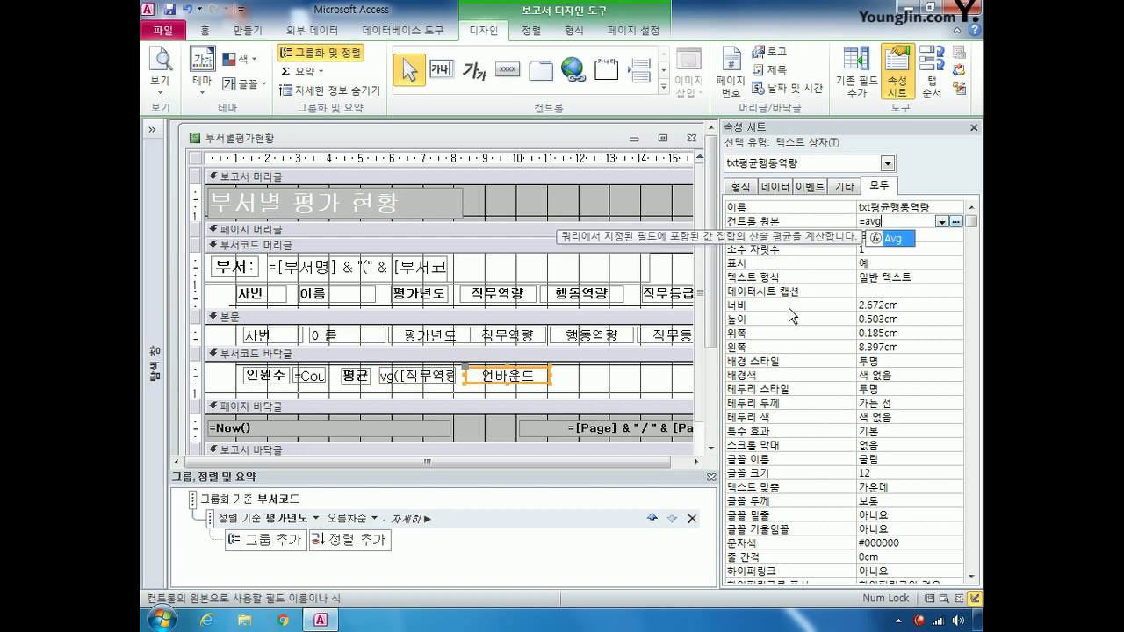
{"action": "type", "text": "([행동"}
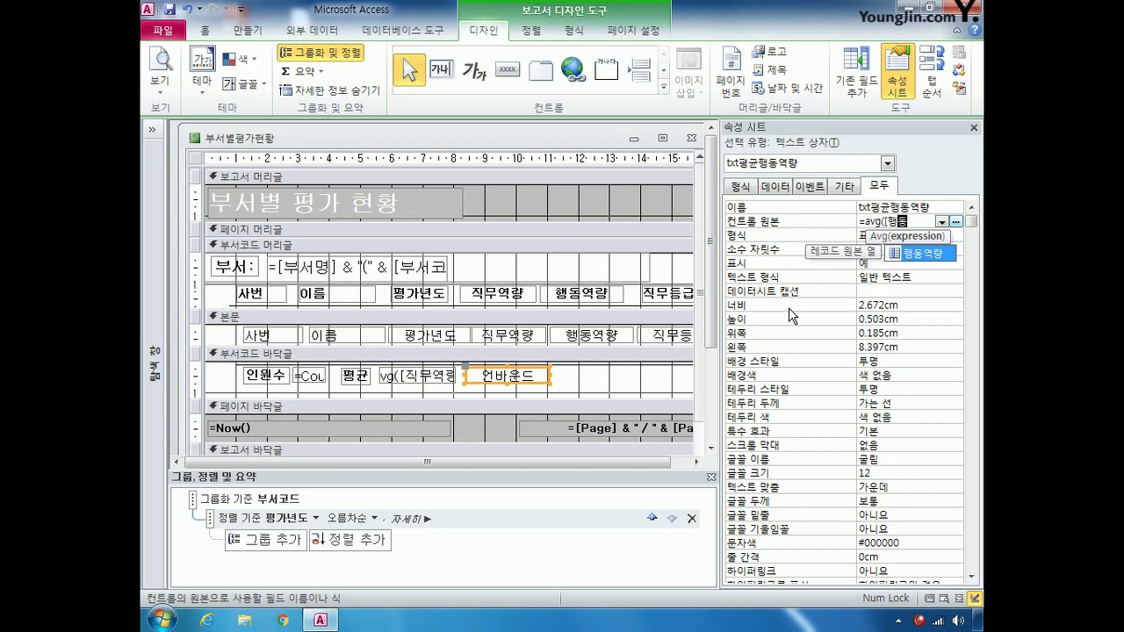
{"action": "type", "text": "역량])"}
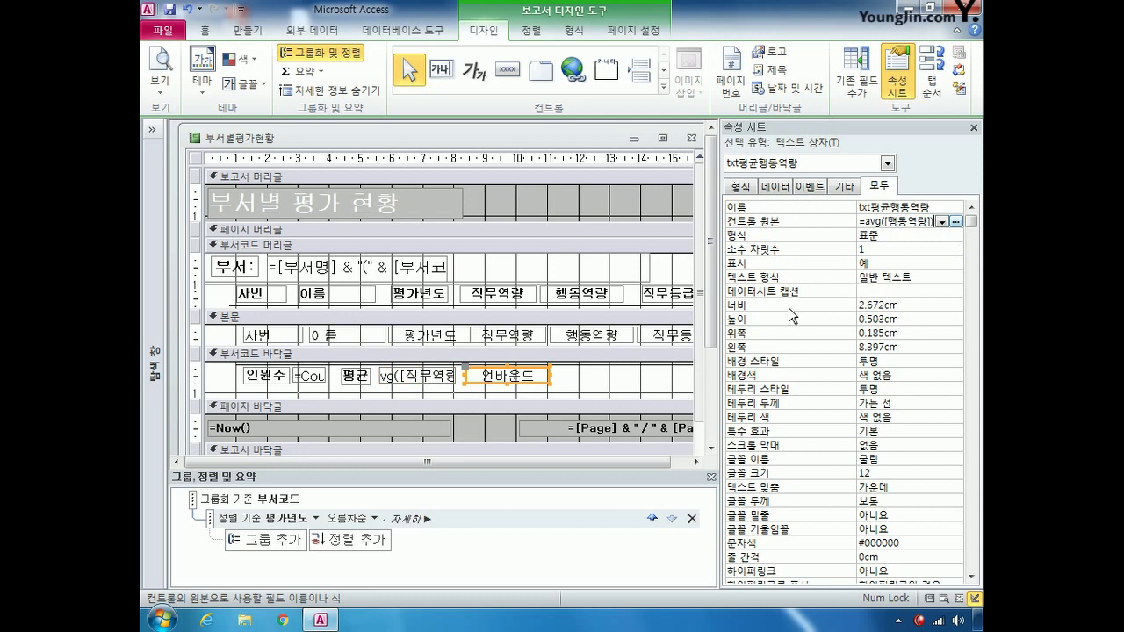
- Close the 부서별평가현황 report with its changes saved, and open the 부서별평가입력 form in Design view
{"action": "left_click", "coordinate": [691, 138]}
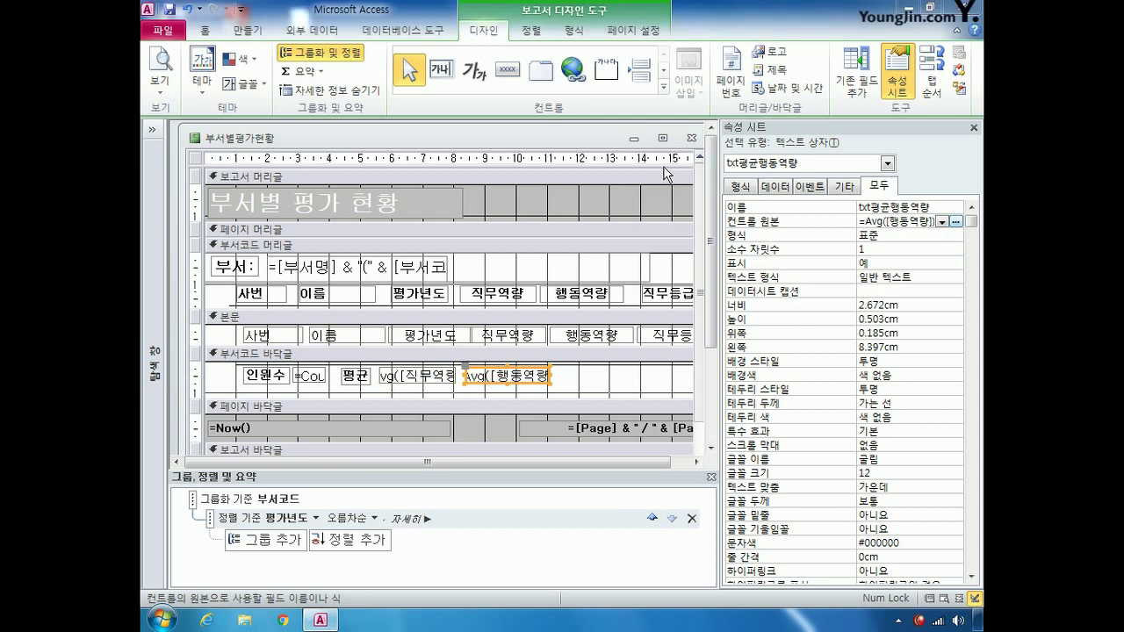
{"action": "key", "text": "Return"}
{"action": "left_click", "coordinate": [152, 129]}
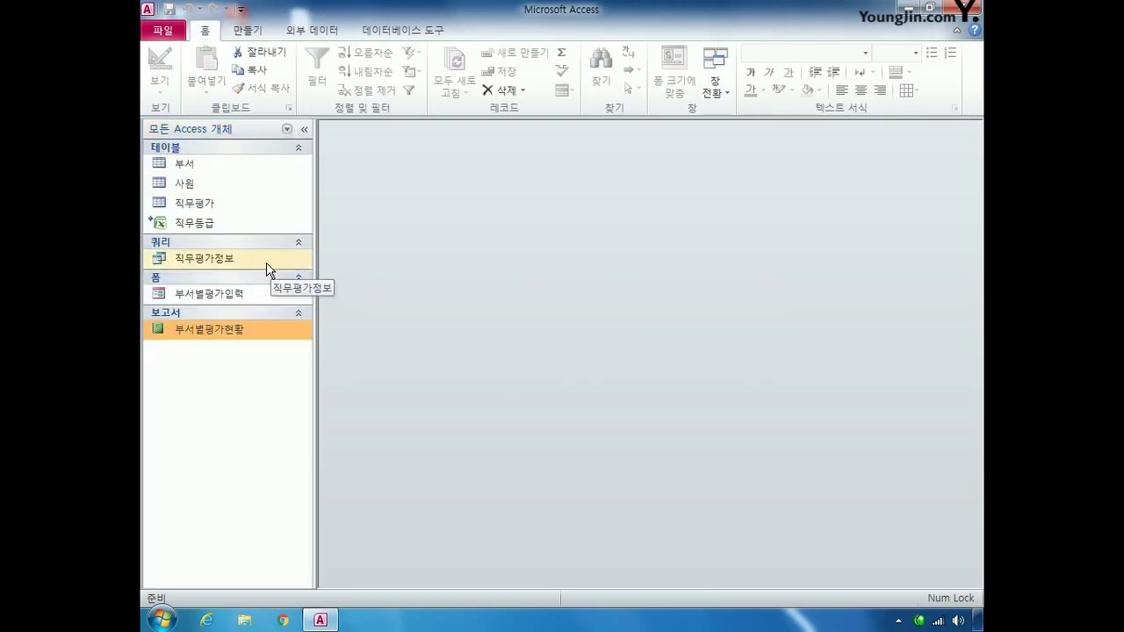
{"action": "right_click", "coordinate": [226, 290]}
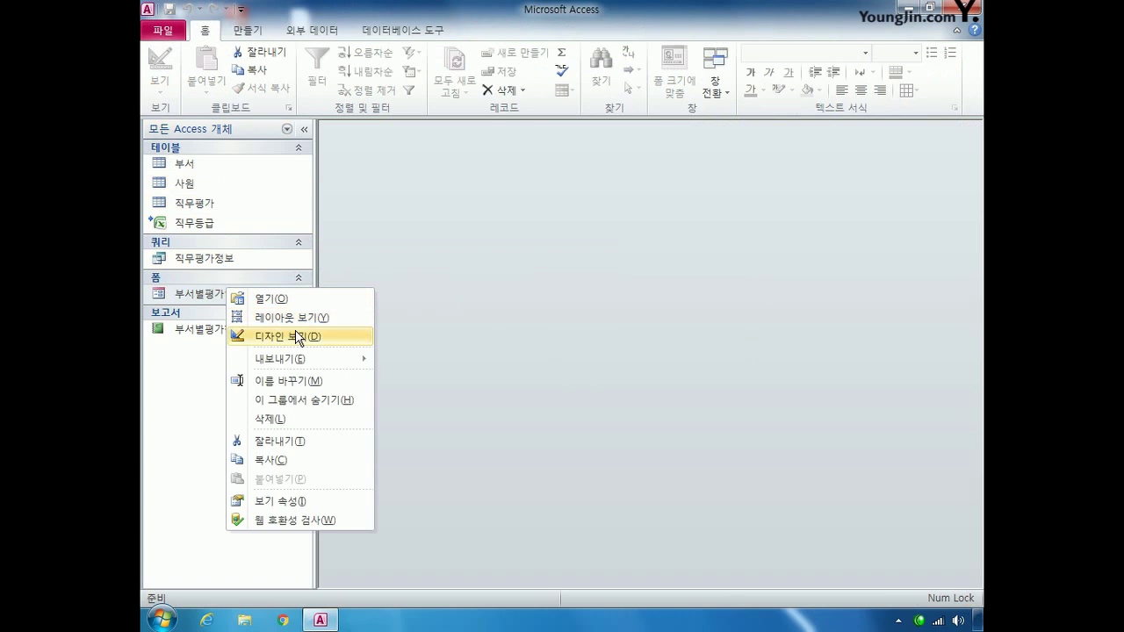
{"action": "left_click", "coordinate": [298, 336]}
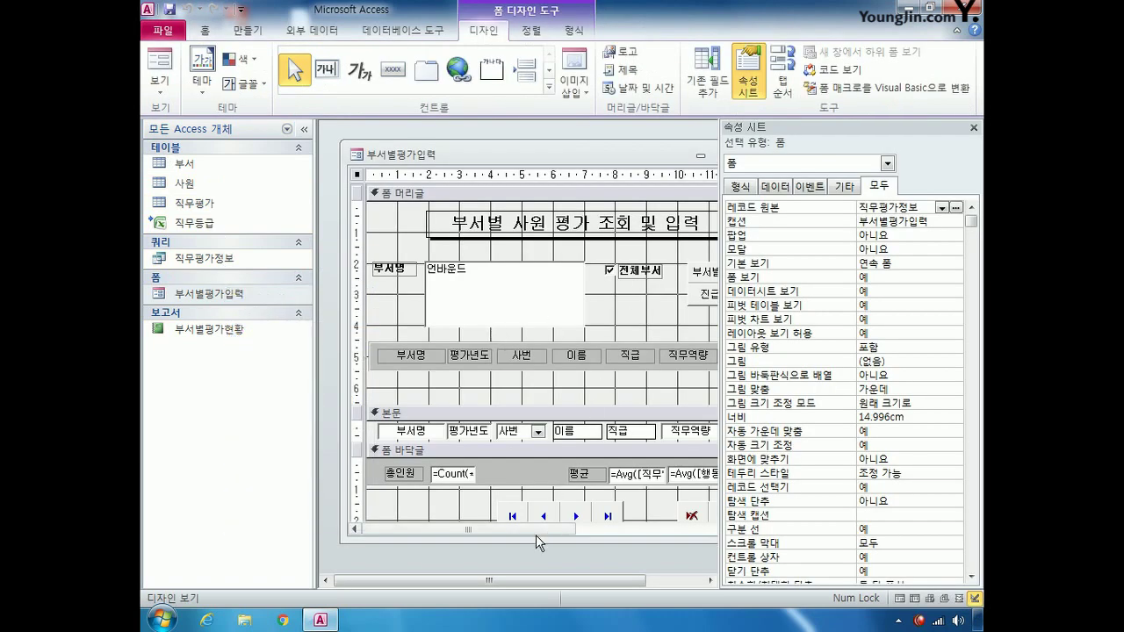
- Create an On Click event procedure for the lst부서명 list box and place the cursor inside its empty body
{"action": "left_click", "coordinate": [516, 288]}
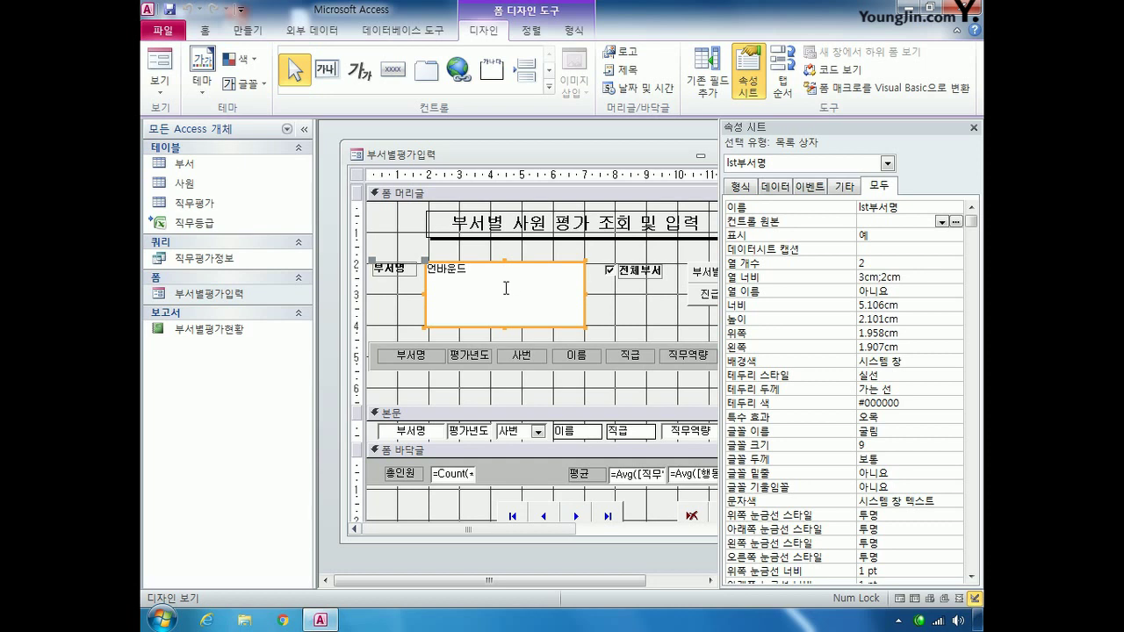
{"action": "left_click", "coordinate": [811, 187]}
{"action": "left_click", "coordinate": [955, 207]}
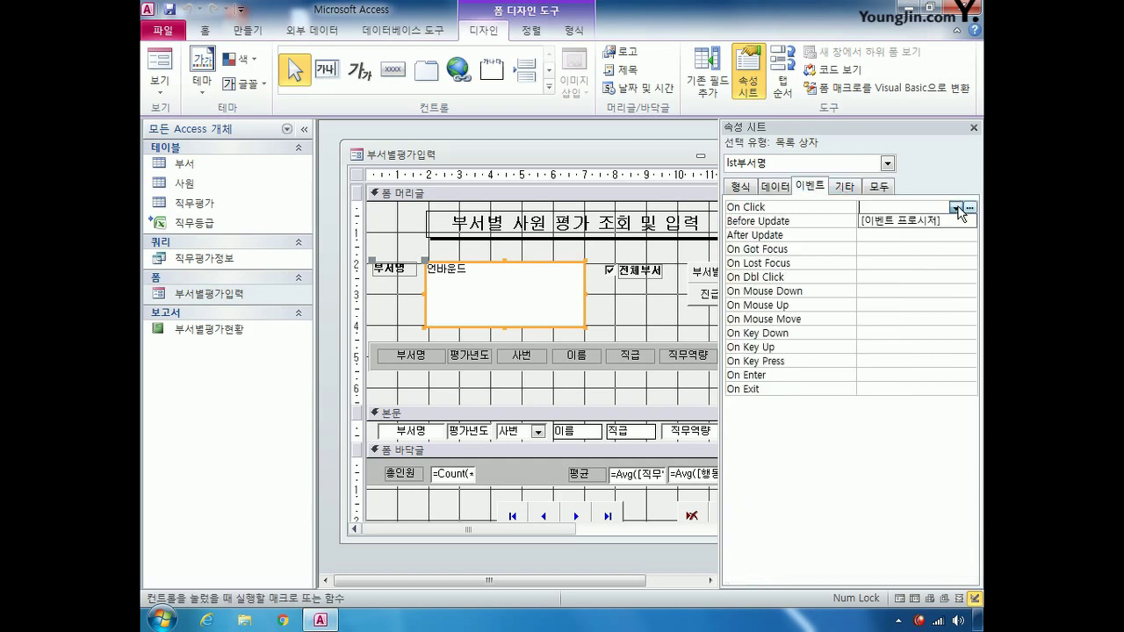
{"action": "left_click", "coordinate": [944, 220]}
{"action": "left_click", "coordinate": [969, 208]}
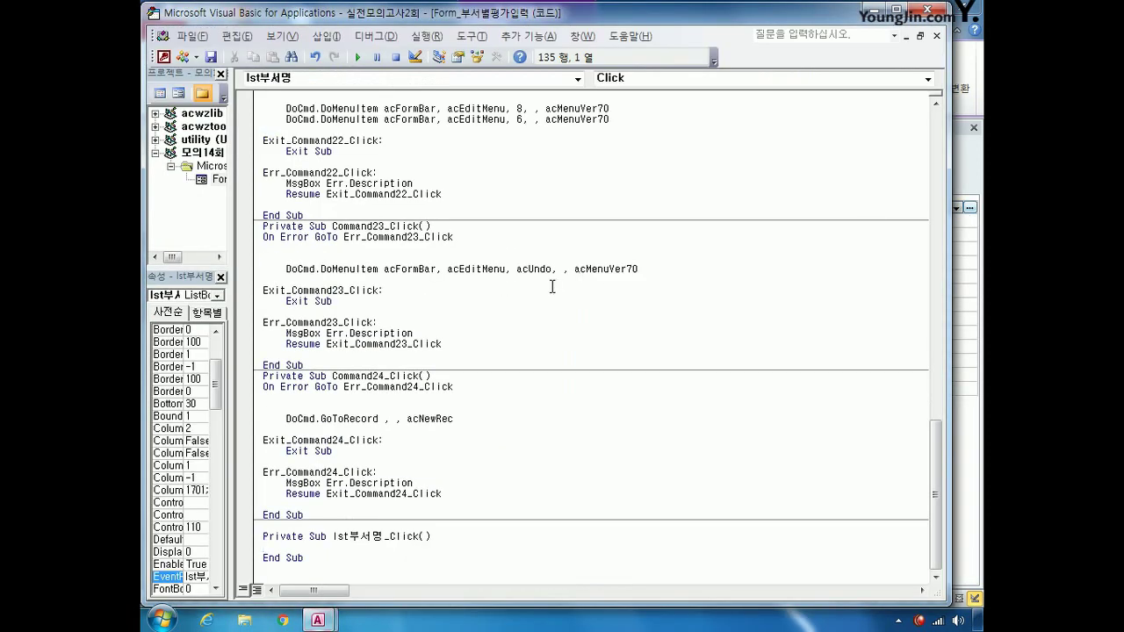
{"action": "key", "text": "Return"}
{"action": "key", "text": "Return"}
{"action": "left_click", "coordinate": [264, 556]}
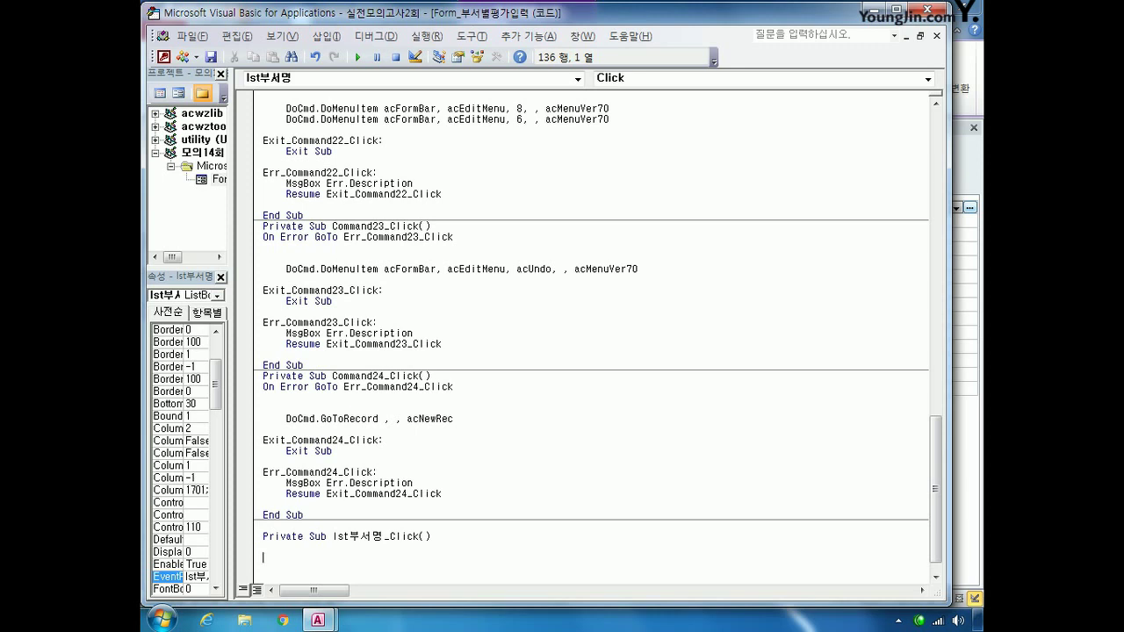
- Write the lines Me.Filter = 부서명 = lst부서명 and Me.FilterOn = True in the lst부서명_Click procedure
{"action": "type", "text": "me.filter"}
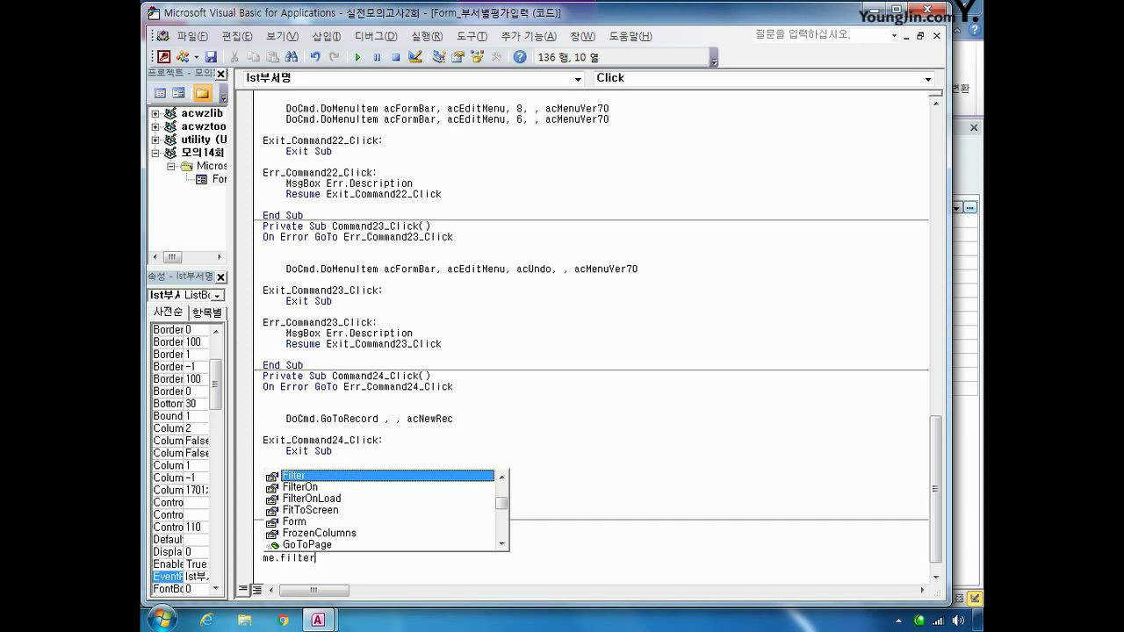
{"action": "type", "text": " ="}
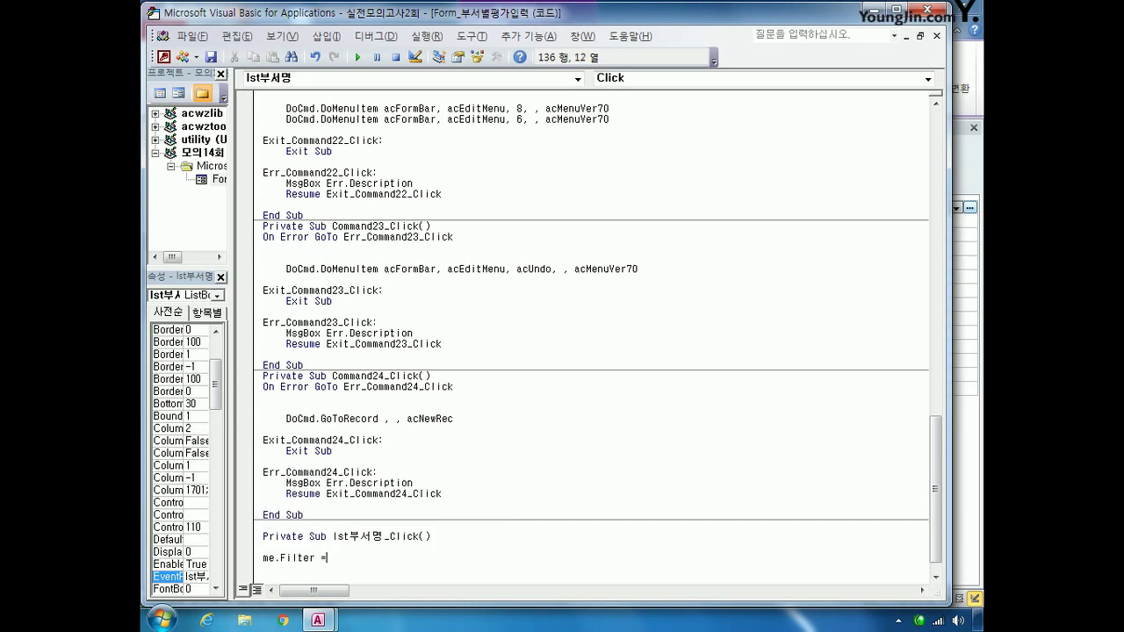
{"action": "type", "text": " 부서명 = lst부서명"}
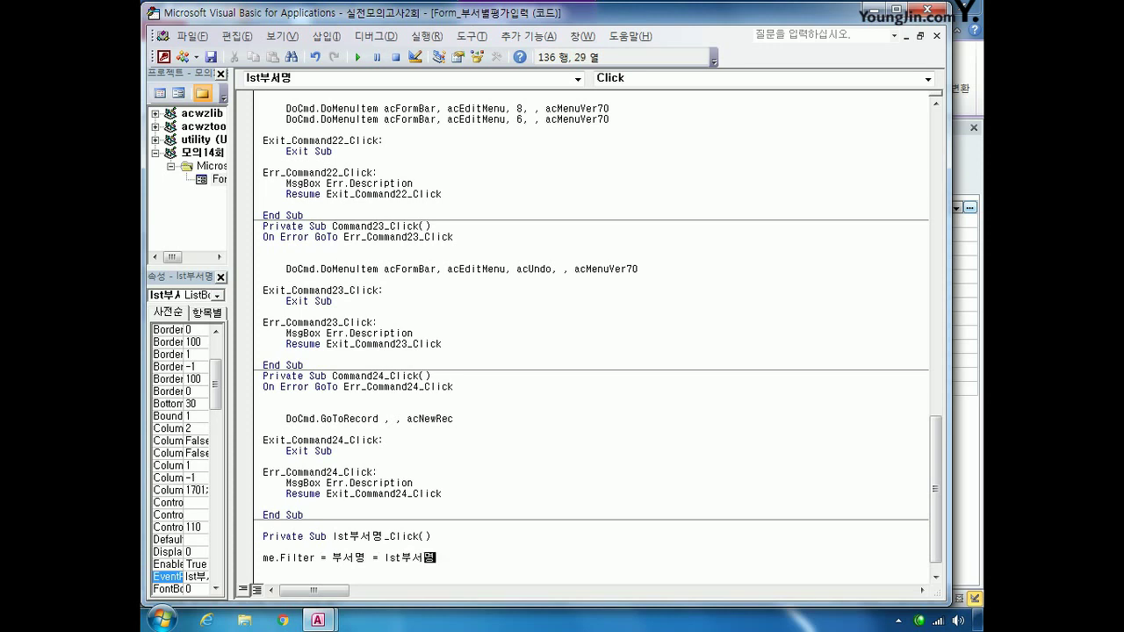
{"action": "key", "text": "Return"}
{"action": "type", "text": "me.filteron = true"}
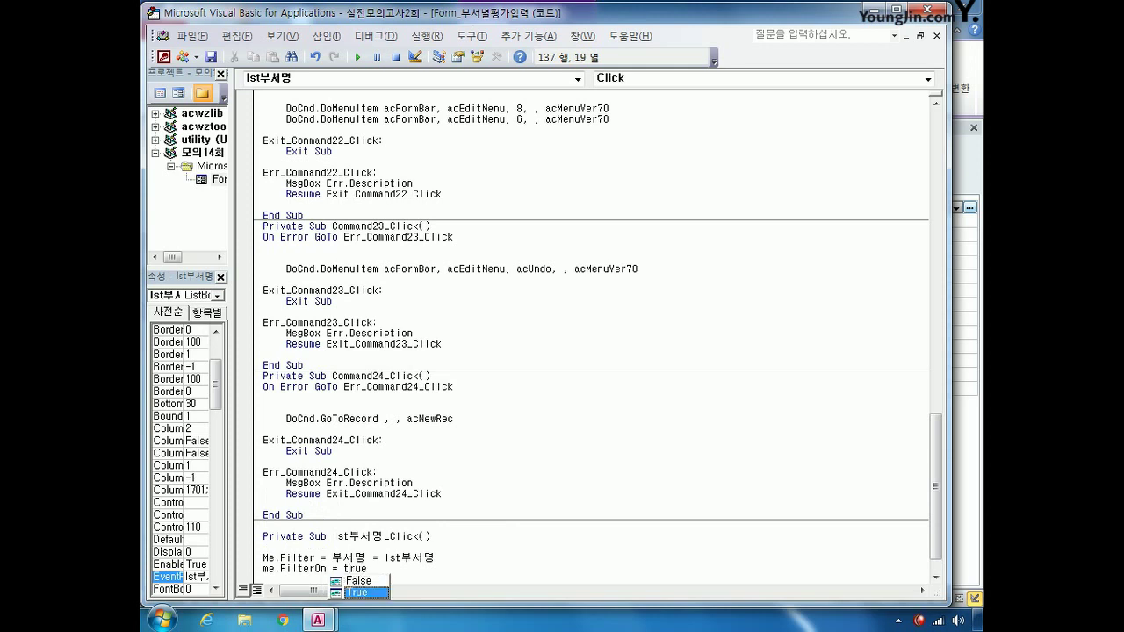
{"action": "key", "text": "Return"}
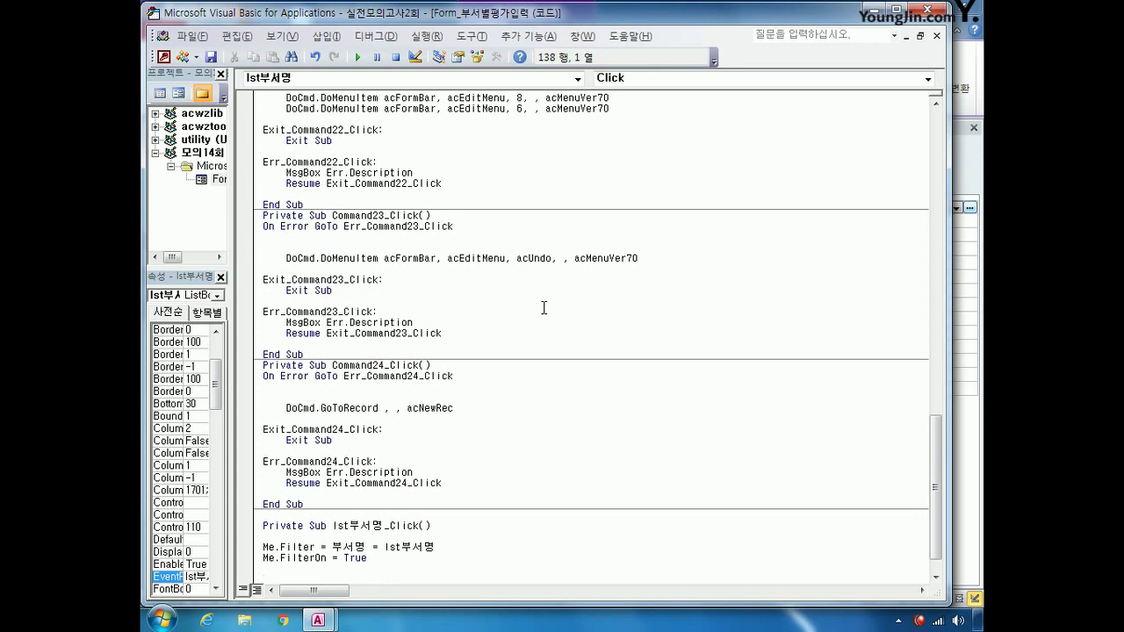
- Add the line Me.chk전체부서 = False below the filter lines in the lst부서명_Click procedure
{"action": "type", "text": "me."}
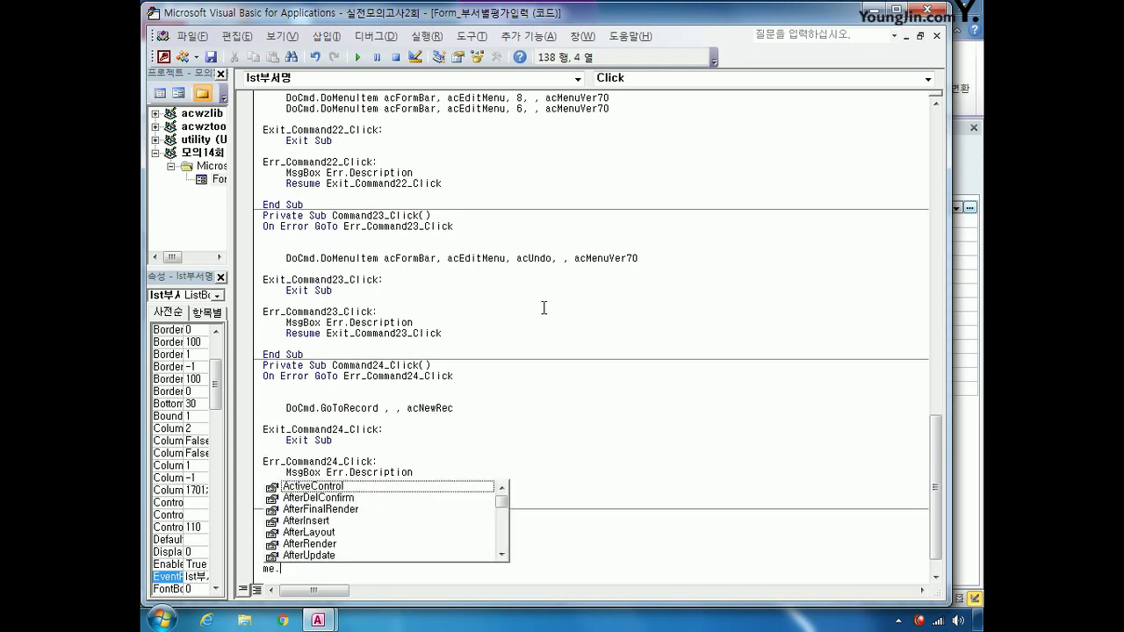
{"action": "type", "text": "chk"}
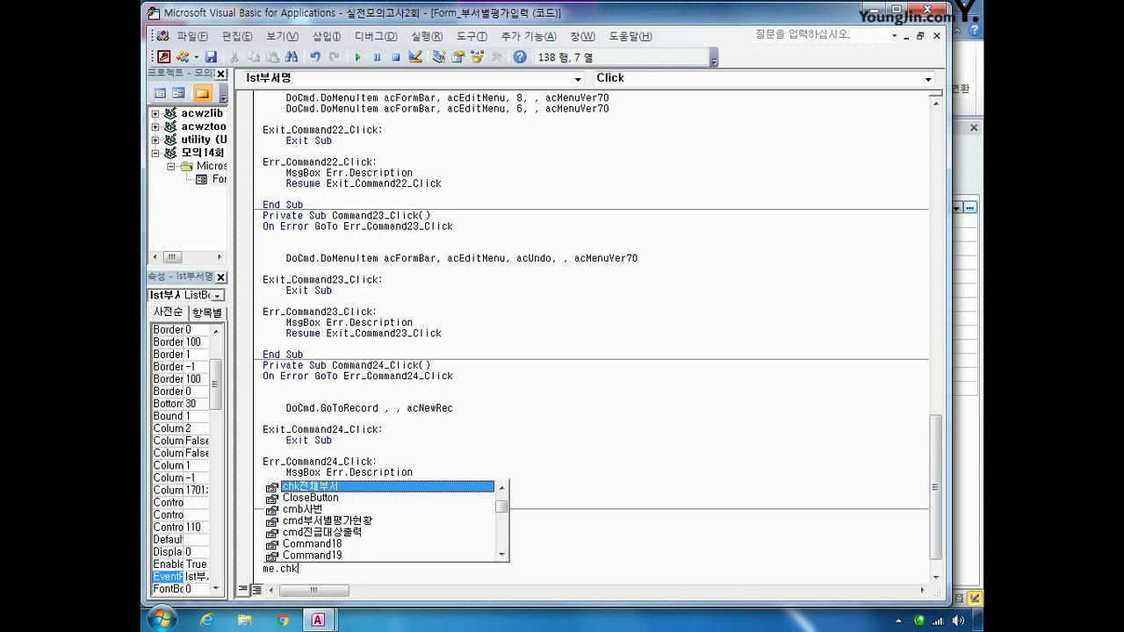
{"action": "type", "text": "전체부서 = "}
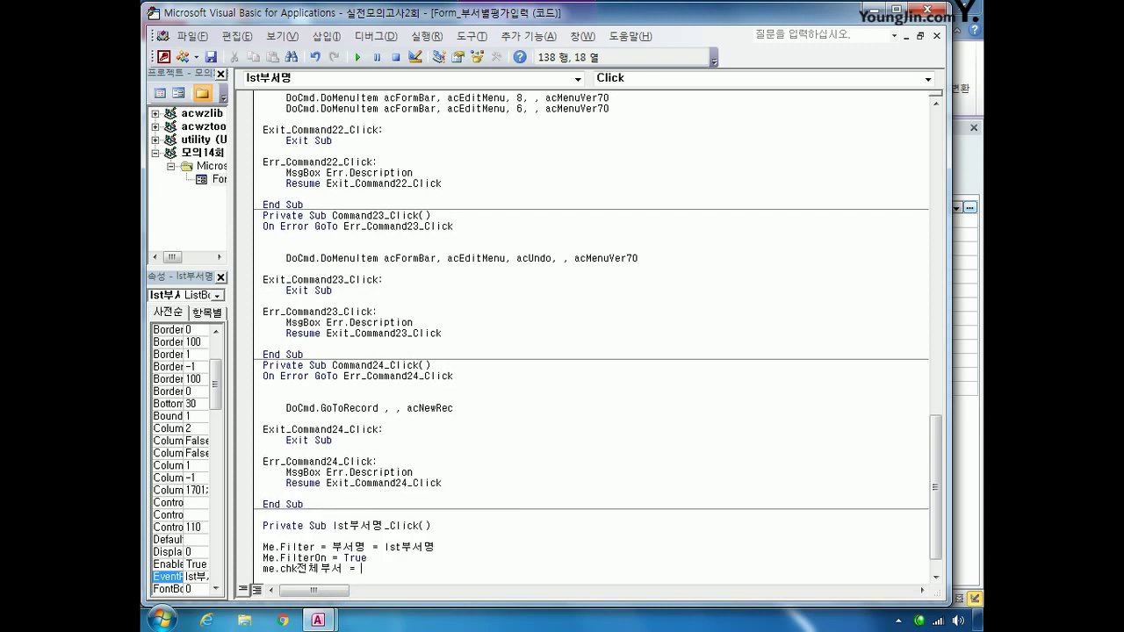
{"action": "type", "text": "false"}
- Correct the filter line in the lst부서명_Click procedure to Me.Filter = "부서명 ='" & lst부서명 & "'" and return to the form design
{"action": "key", "text": "Up"}
{"action": "key", "text": "Up"}
{"action": "left_click", "coordinate": [342, 547]}
{"action": "type", "text": "\""}
{"action": "left_click", "coordinate": [388, 547]}
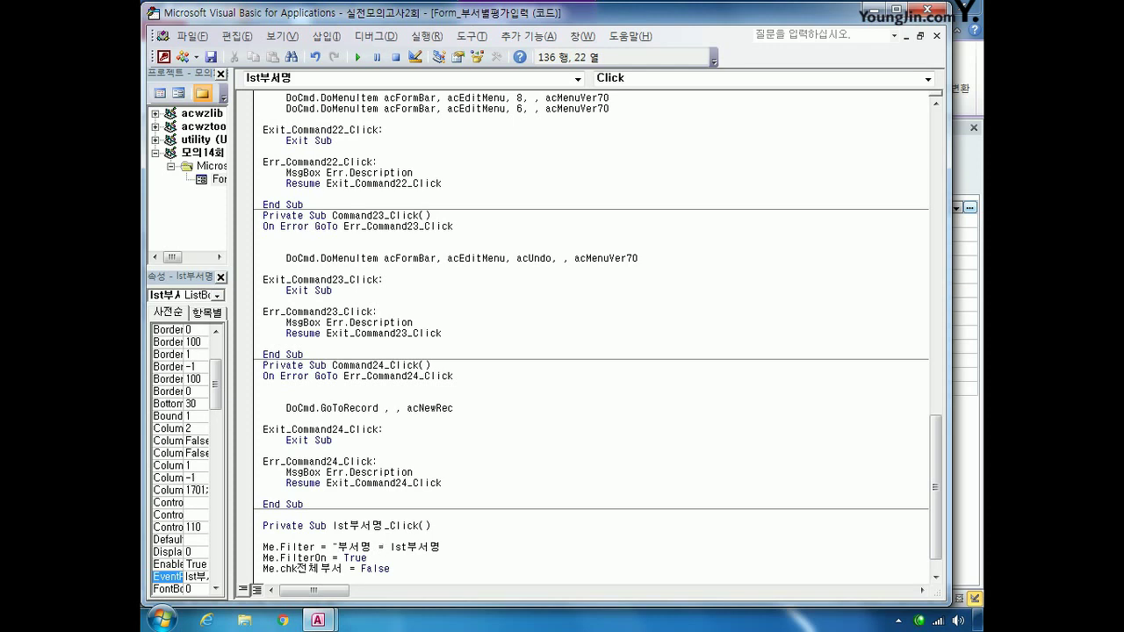
{"action": "type", "text": "'\" &"}
{"action": "key", "text": "End"}
{"action": "type", "text": "& \"'\""}
{"action": "left_click", "coordinate": [367, 557]}
{"action": "left_click", "coordinate": [924, 11]}
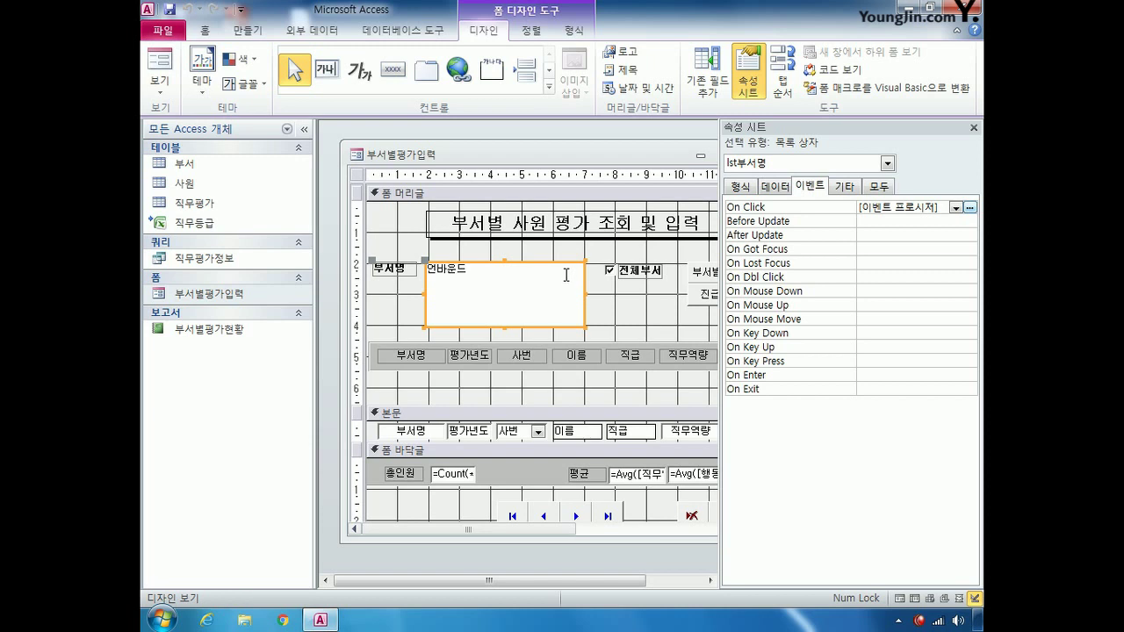
- Select the cmd부서별평가현황 command button, then create a new macro containing an OpenReport action
{"action": "left_click", "coordinate": [704, 274]}
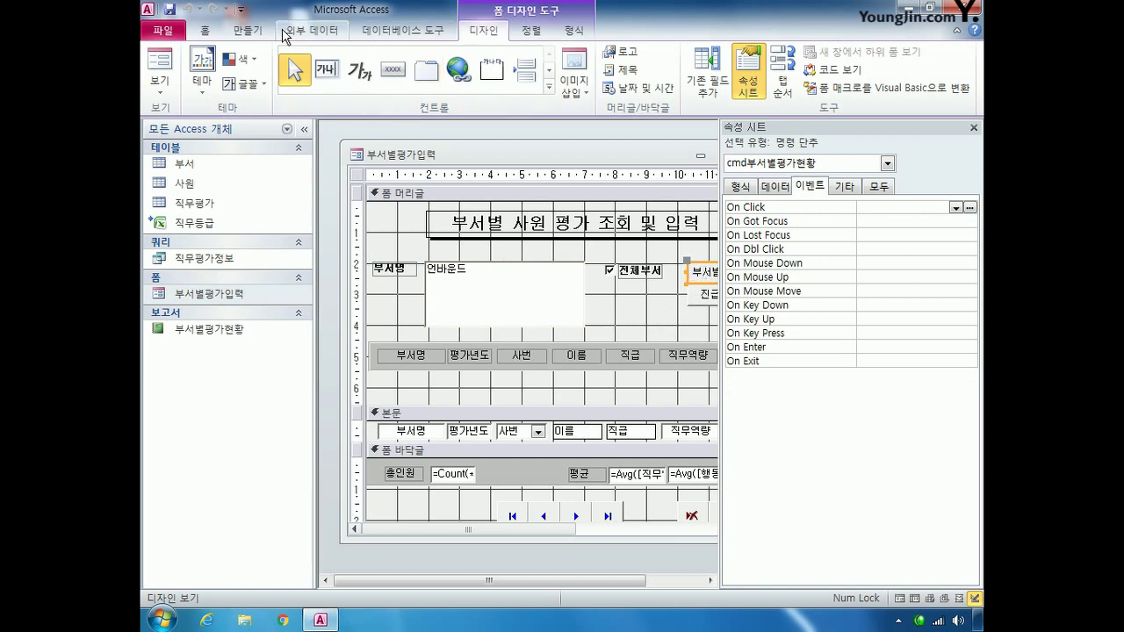
{"action": "left_click", "coordinate": [249, 32]}
{"action": "left_click", "coordinate": [920, 71]}
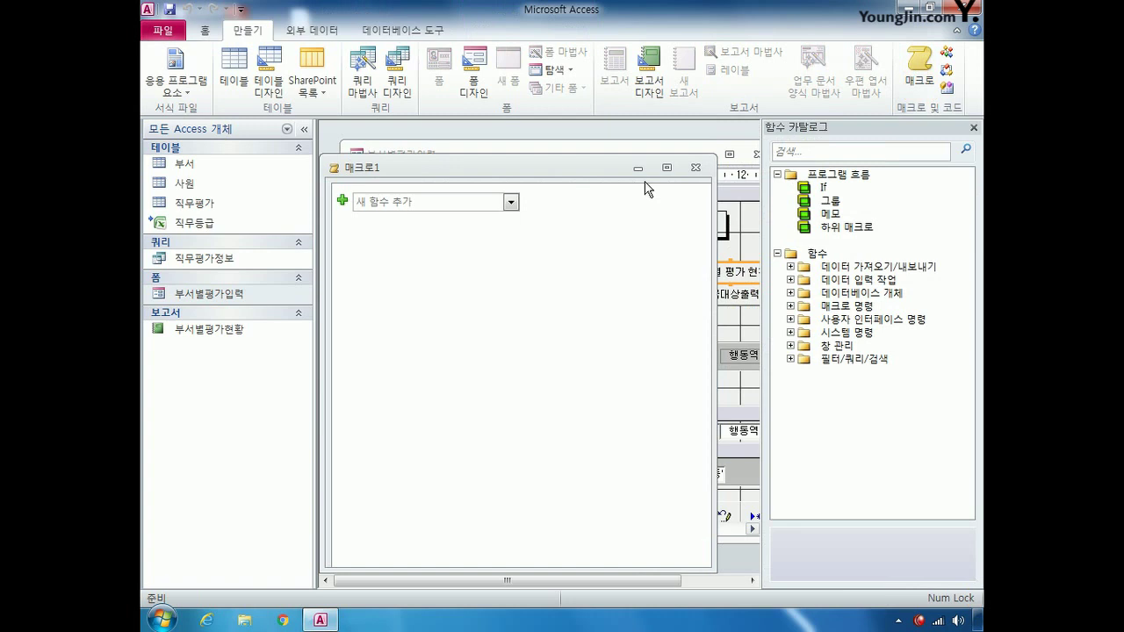
{"action": "left_click", "coordinate": [510, 203]}
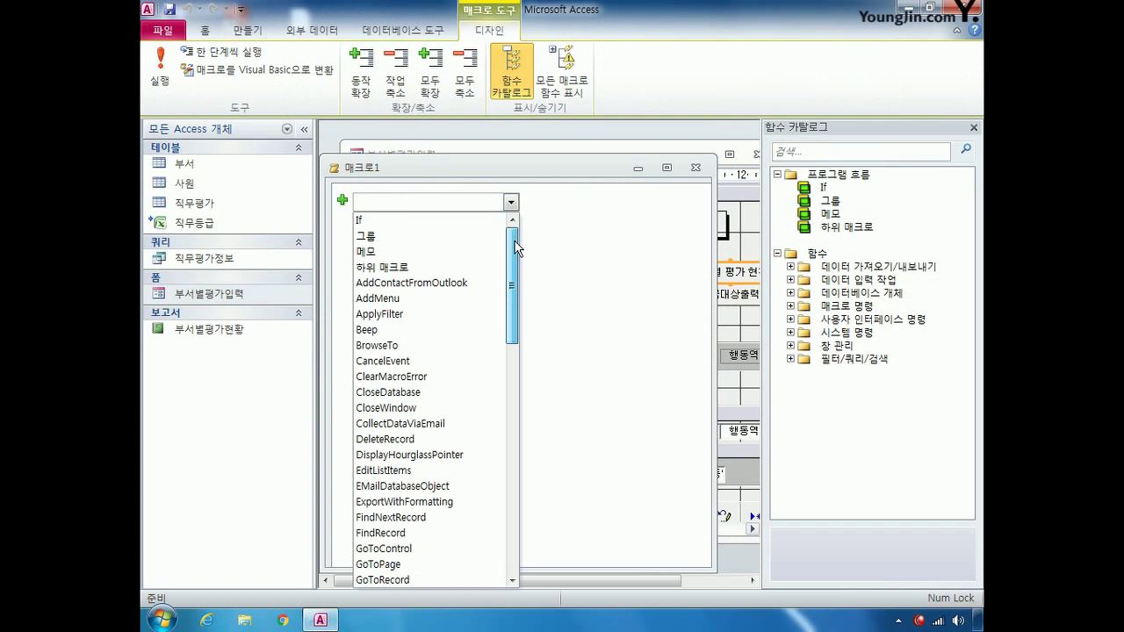
{"action": "left_click_drag", "start_coordinate": [515, 249], "coordinate": [505, 378]}
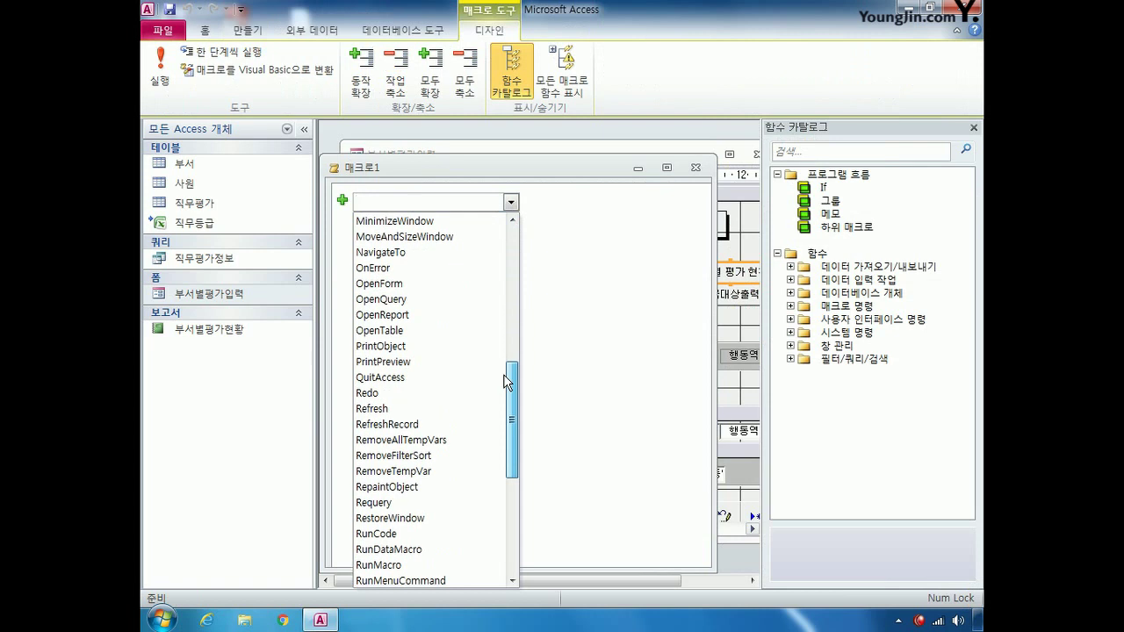
{"action": "left_click", "coordinate": [431, 312]}
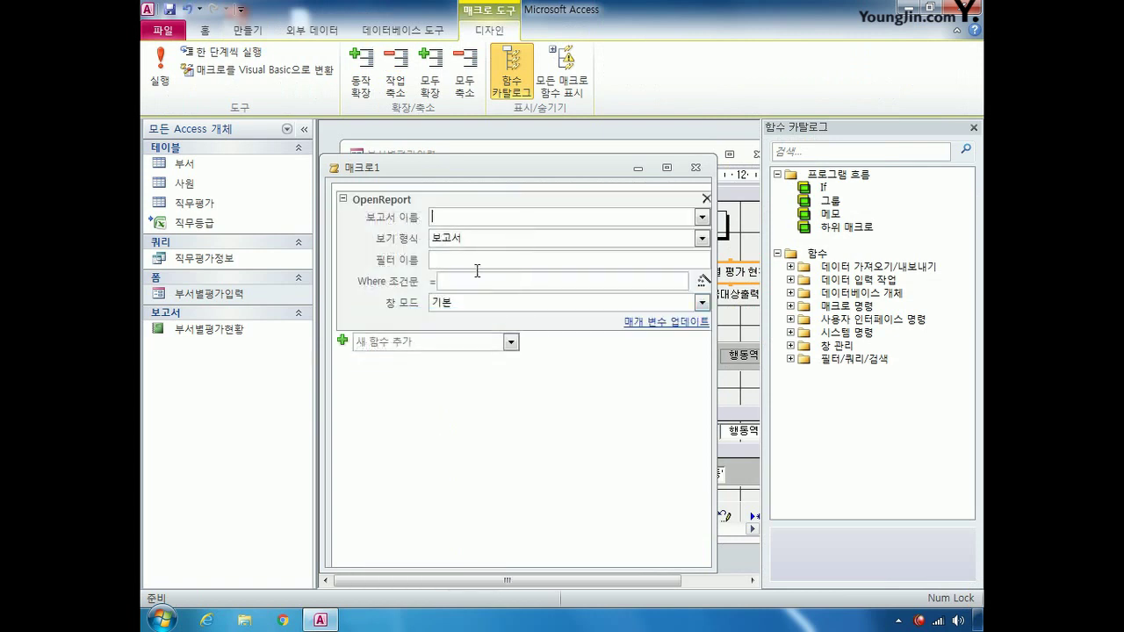
- Set the OpenReport action to open the 부서별평가현황 report in 인쇄 미리 보기 view
{"action": "left_click", "coordinate": [701, 217]}
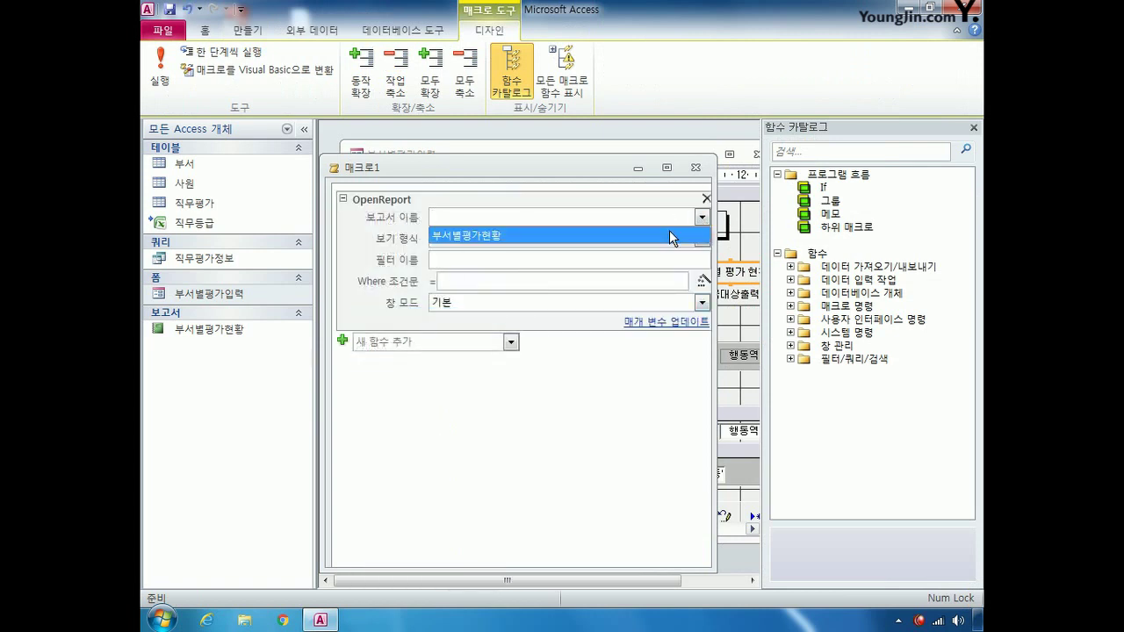
{"action": "left_click", "coordinate": [669, 234]}
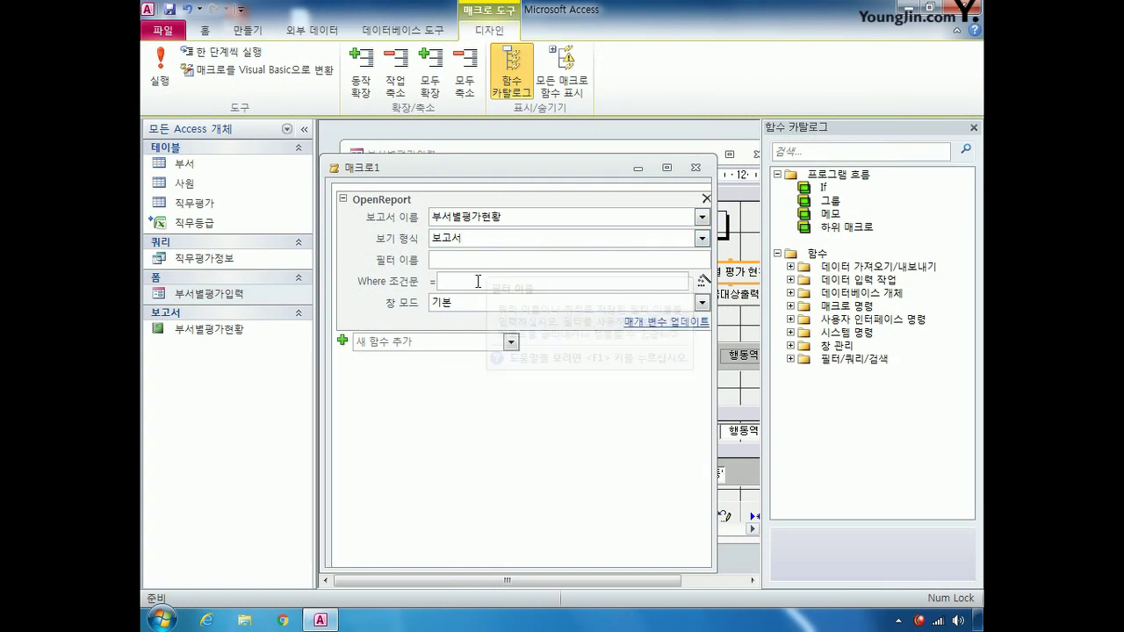
{"action": "double_click", "coordinate": [509, 239]}
{"action": "left_click", "coordinate": [701, 239]}
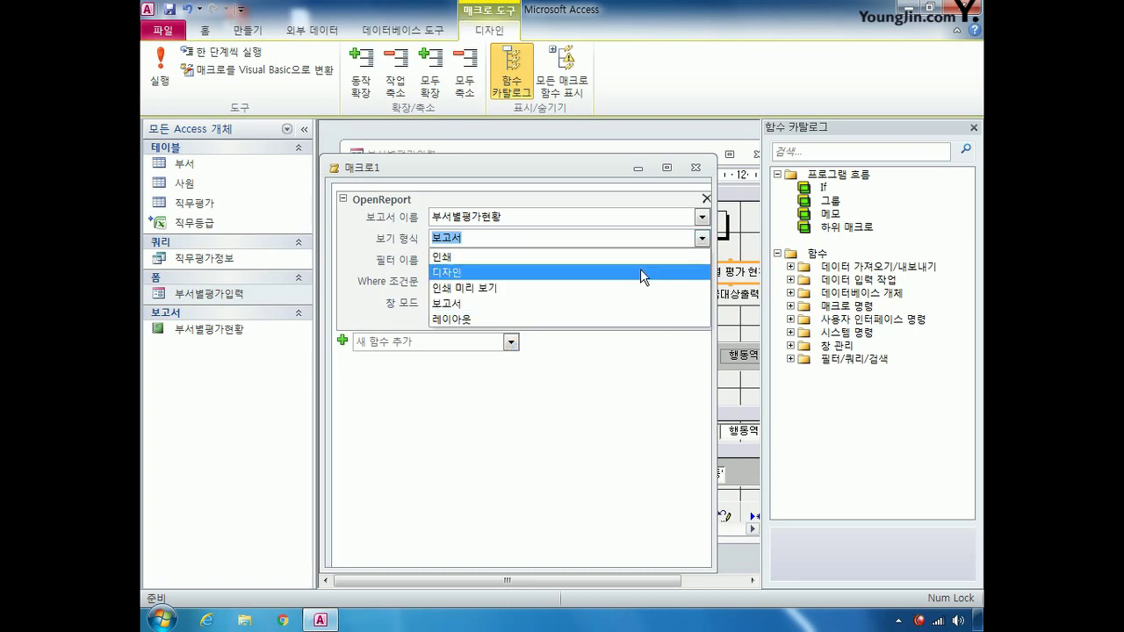
{"action": "left_click", "coordinate": [581, 288]}
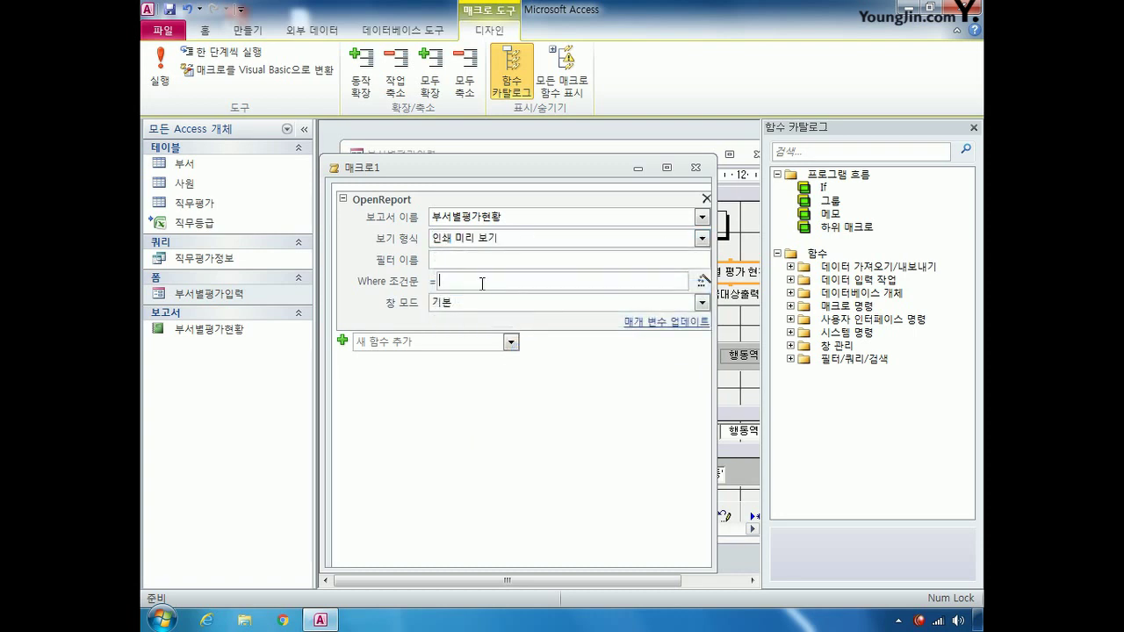
- Open the expression builder for the OpenReport Where condition and enter =[부서명] like "*" & as its beginning
{"action": "left_click", "coordinate": [703, 281]}
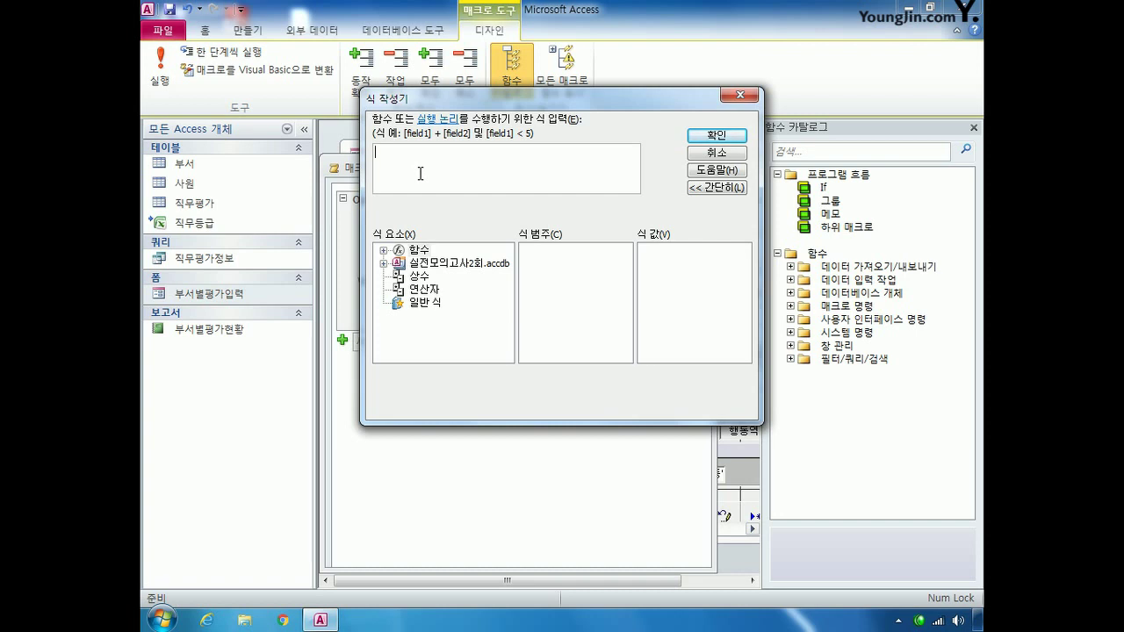
{"action": "type", "text": "="}
{"action": "type", "text": "[qnt"}
{"action": "key", "text": "BackSpace"}
{"action": "key", "text": "BackSpace"}
{"action": "key", "text": "BackSpace"}
{"action": "key", "text": "Hangul"}
{"action": "type", "text": "부서명"}
{"action": "key", "text": "Hangul"}
{"action": "type", "text": "]"}
{"action": "key", "text": "Hangul"}
{"action": "type", "text": "ㅣ"}
{"action": "key", "text": "BackSpace"}
{"action": "key", "text": "Hangul"}
{"action": "type", "text": "lk"}
{"action": "key", "text": "BackSpace"}
{"action": "type", "text": "ike \"*\" &"}
- Complete the Where condition with the lst부서명 control of the 부서별평가입력 form followed by & "*", and accept the expression
{"action": "left_click", "coordinate": [383, 262]}
{"action": "left_click", "coordinate": [400, 303]}
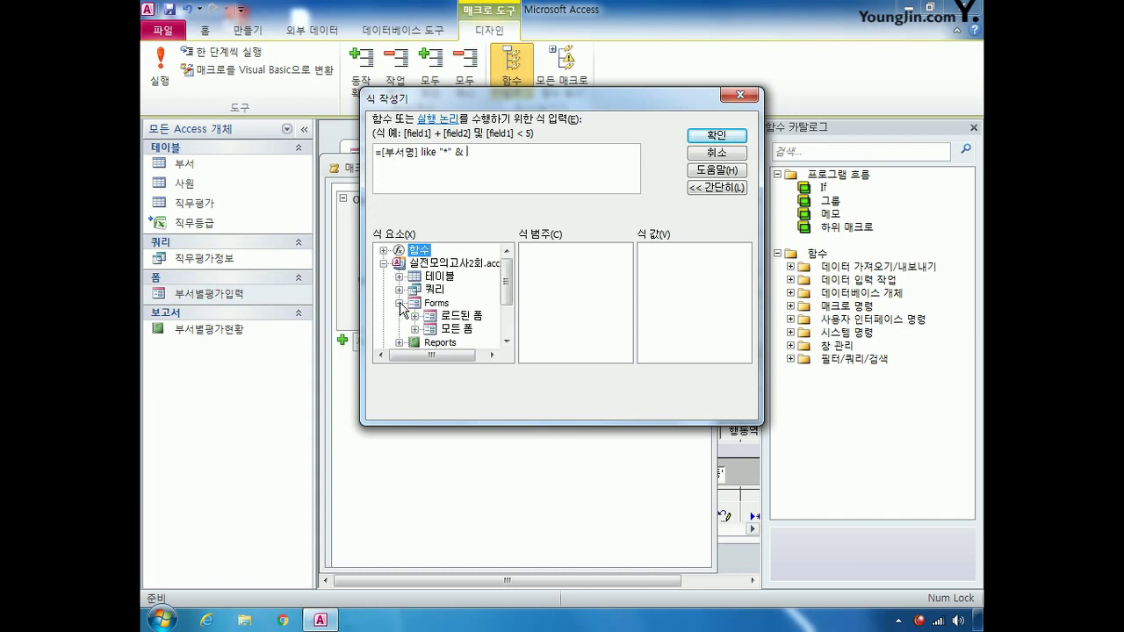
{"action": "left_click", "coordinate": [414, 329]}
{"action": "left_click_drag", "start_coordinate": [507, 267], "coordinate": [506, 295]}
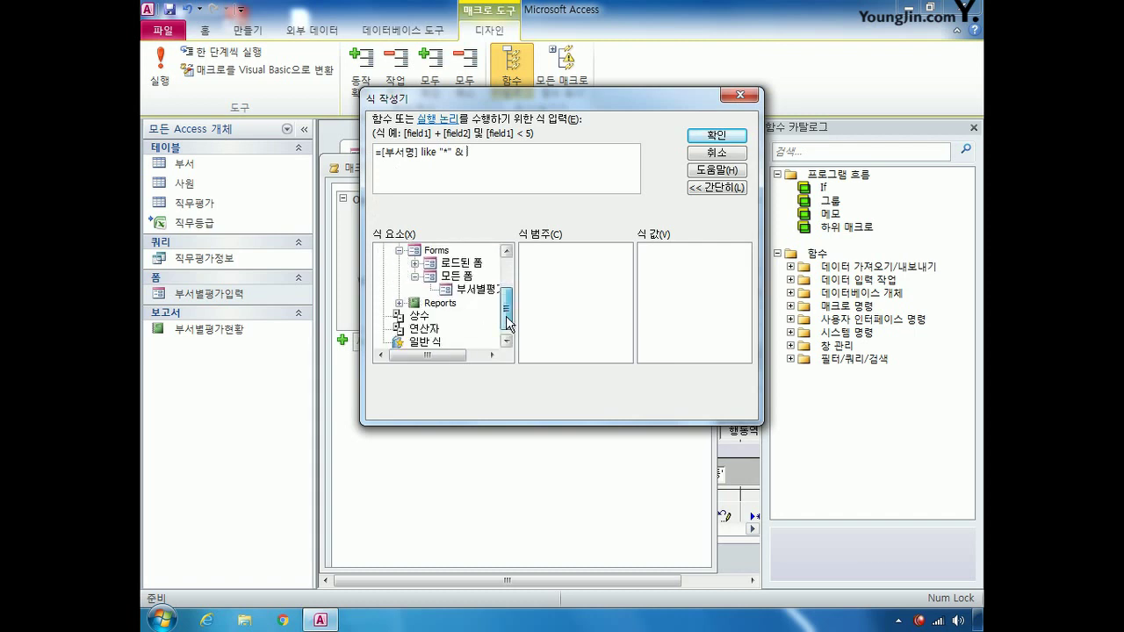
{"action": "left_click_drag", "start_coordinate": [454, 355], "coordinate": [484, 360]}
{"action": "left_click", "coordinate": [463, 289]}
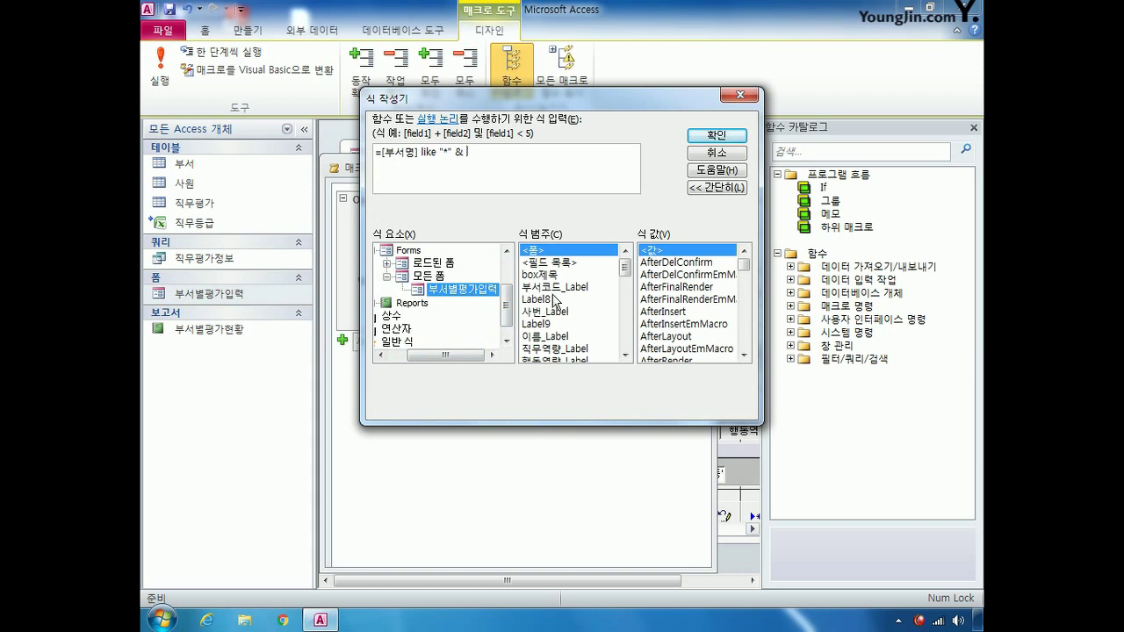
{"action": "left_click_drag", "start_coordinate": [625, 274], "coordinate": [626, 291]}
{"action": "double_click", "coordinate": [547, 325]}
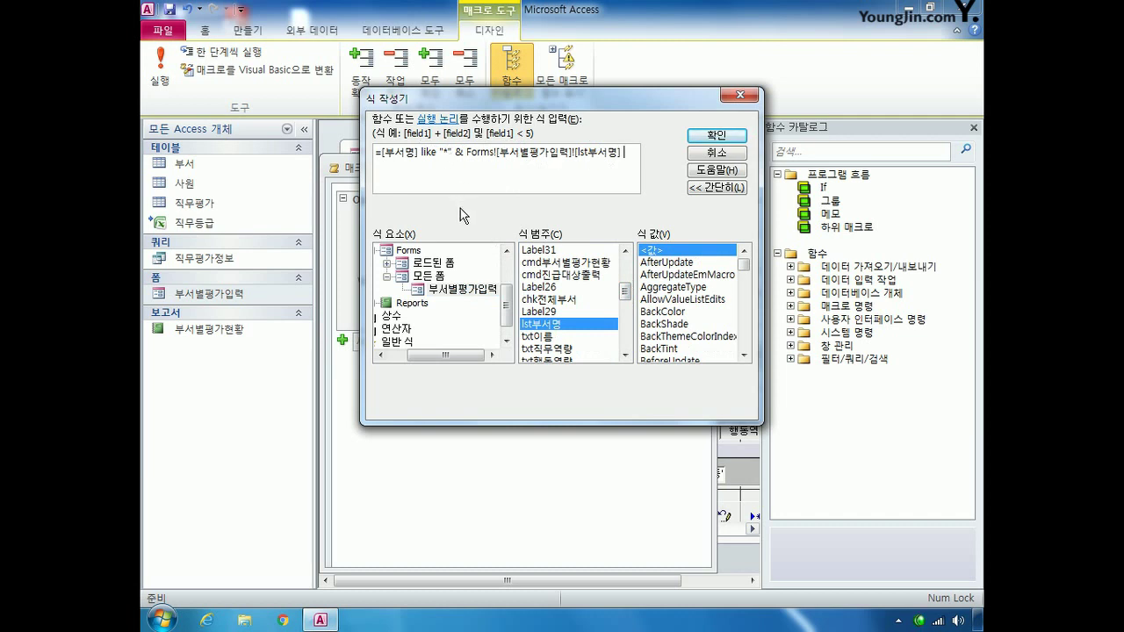
{"action": "type", "text": "& \"*"}
{"action": "left_click", "coordinate": [730, 137]}
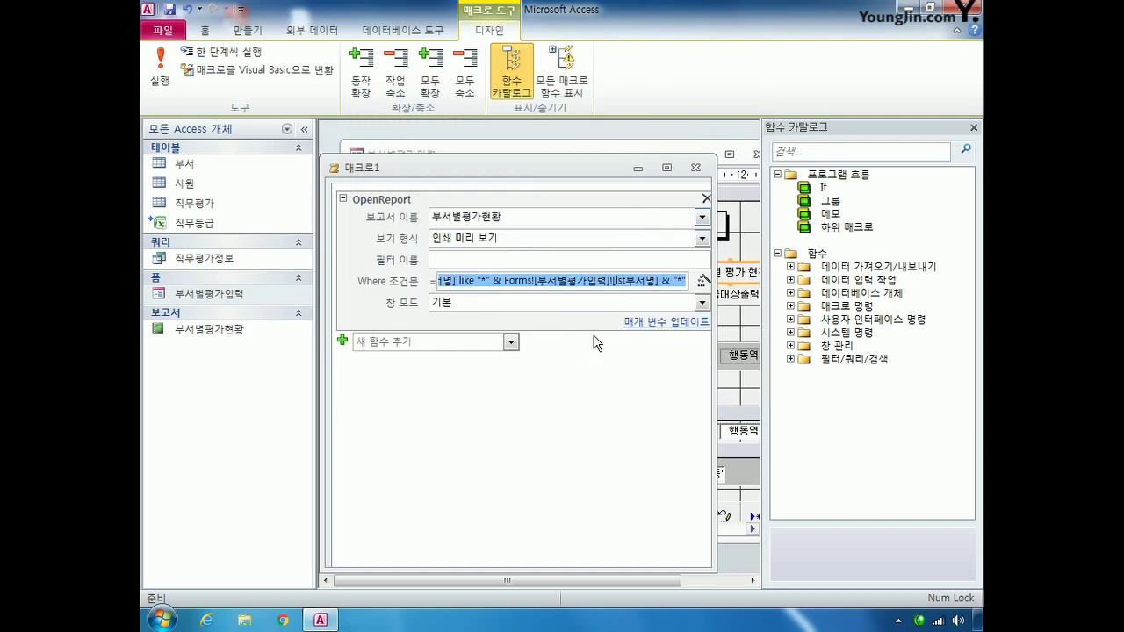
- Close the new macro and save it under the name 보고서열기
{"action": "left_click", "coordinate": [695, 167]}
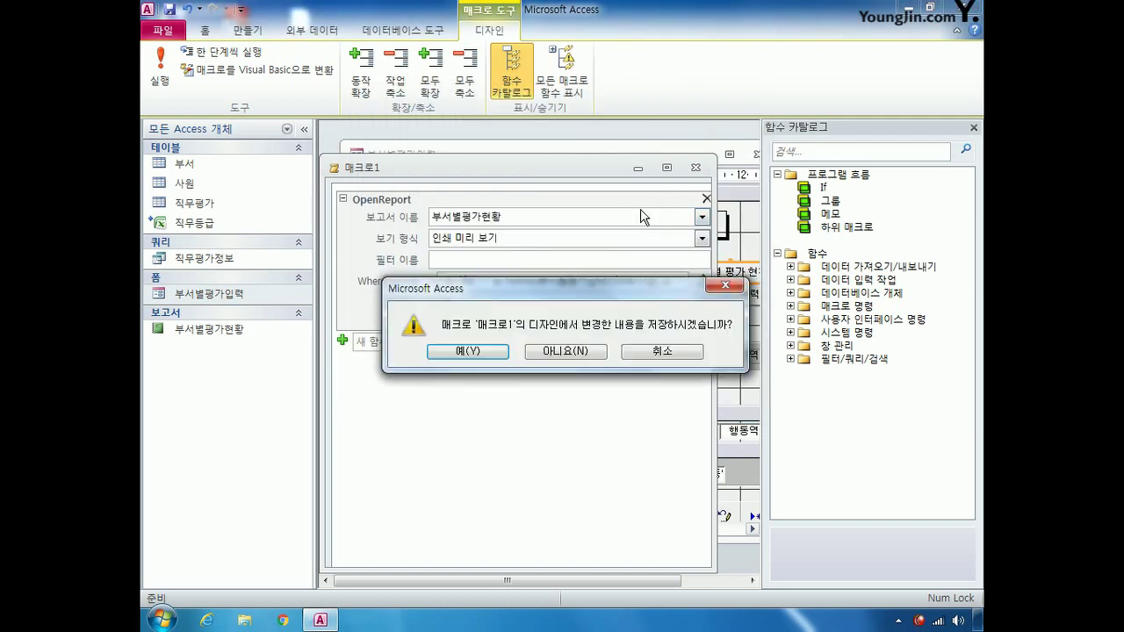
{"action": "left_click", "coordinate": [467, 351]}
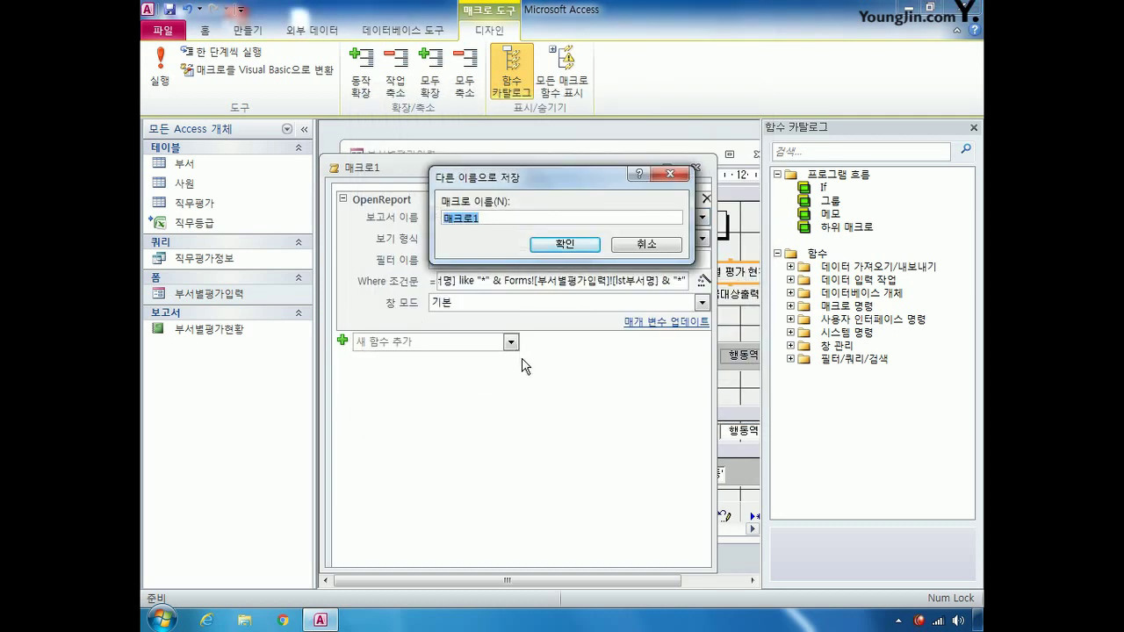
{"action": "type", "text": "보고서열기"}
{"action": "key", "text": "Return"}
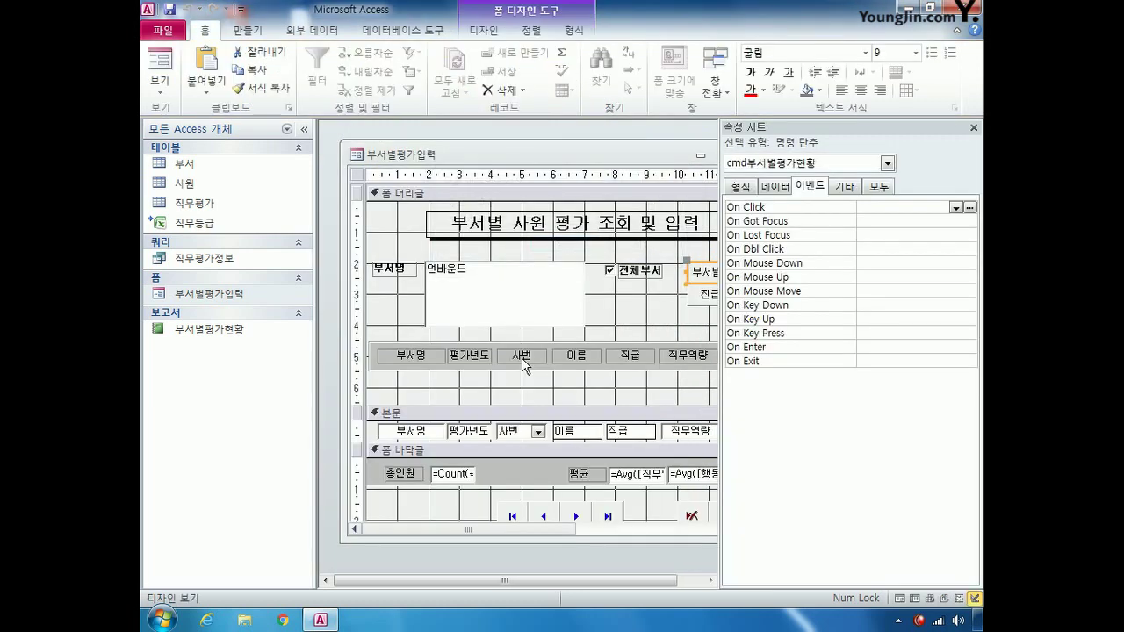
- Assign the 보고서열기 macro to the On Click event of cmd부서별평가현황, and close the form with its changes saved
{"action": "left_click", "coordinate": [874, 209]}
{"action": "left_click", "coordinate": [955, 208]}
{"action": "left_click", "coordinate": [956, 221]}
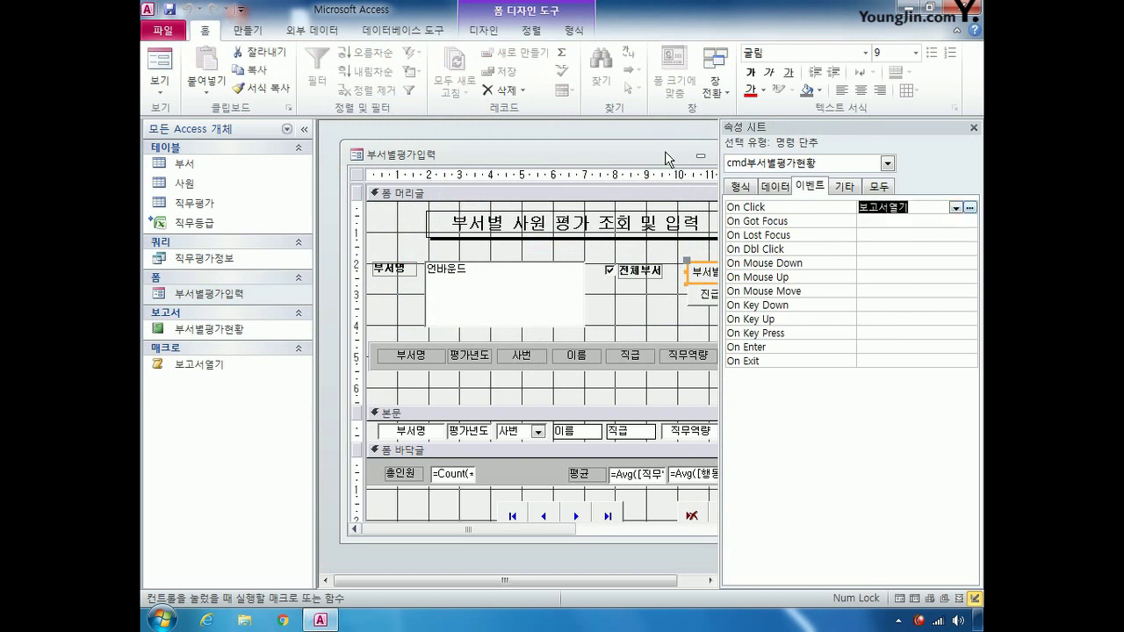
{"action": "left_click_drag", "start_coordinate": [669, 156], "coordinate": [546, 155]}
{"action": "left_click", "coordinate": [637, 157]}
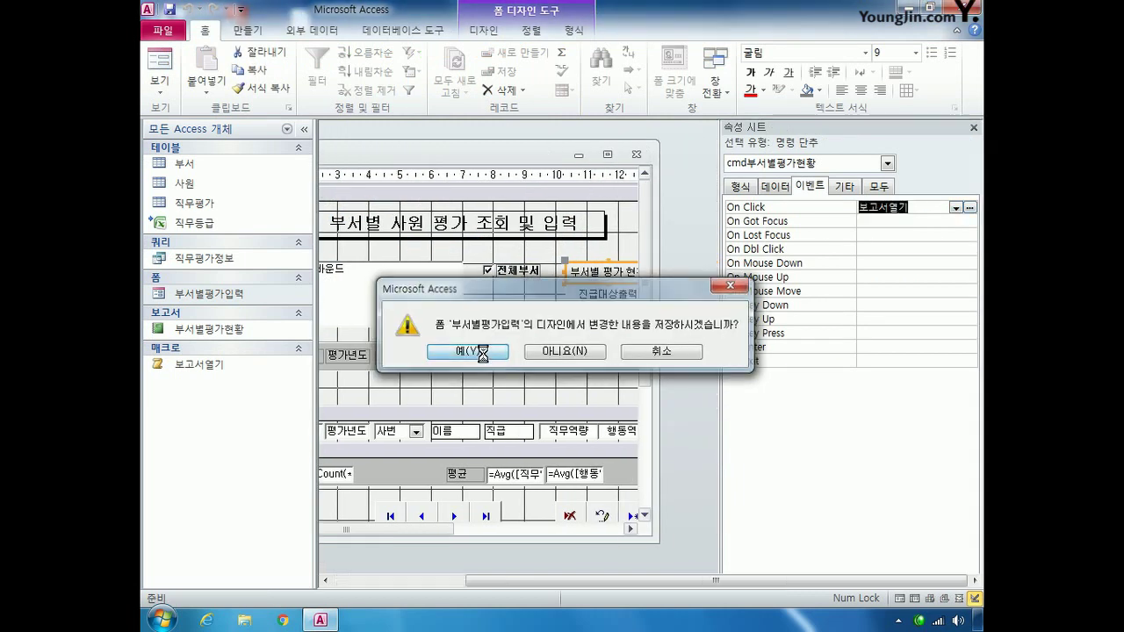
{"action": "left_click", "coordinate": [489, 348]}
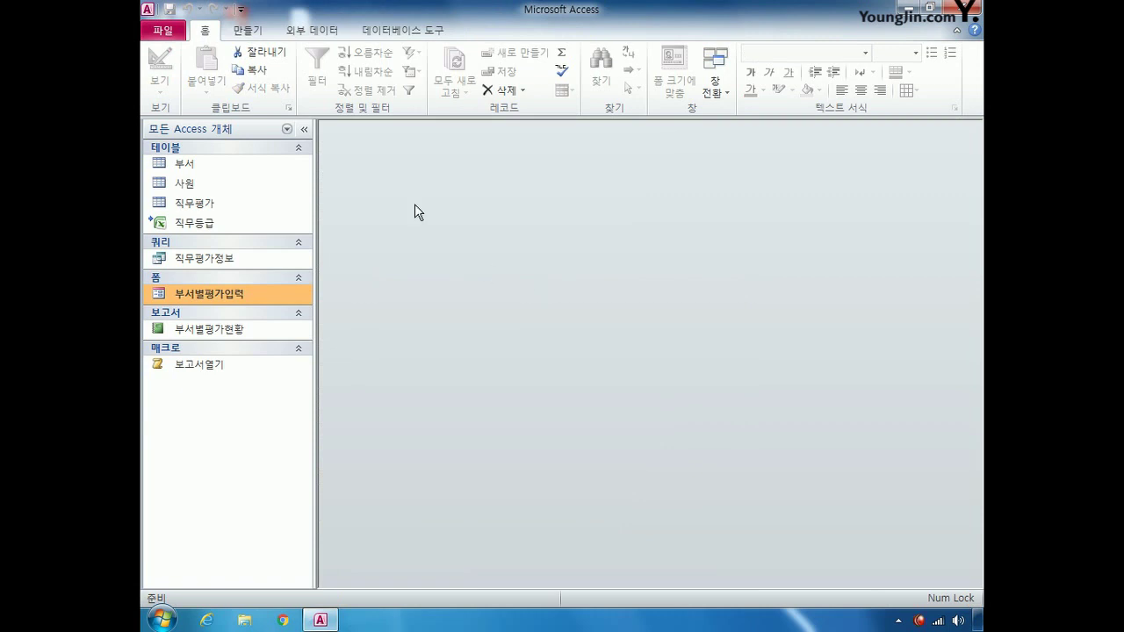
{"action": "left_click", "coordinate": [254, 30]}
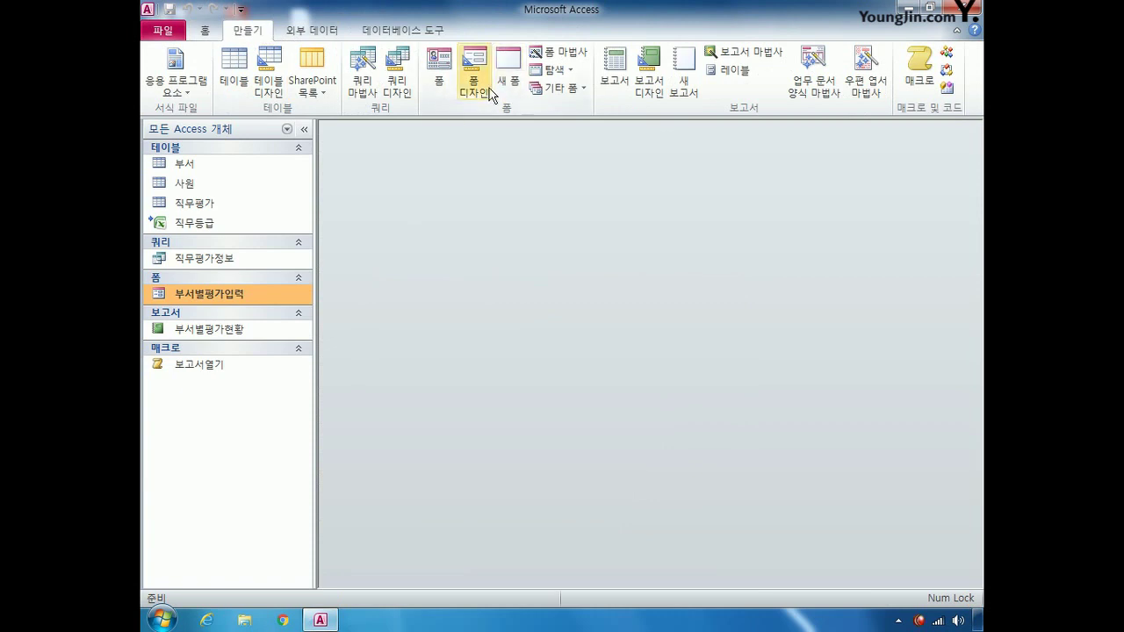
{"action": "left_click", "coordinate": [406, 81]}
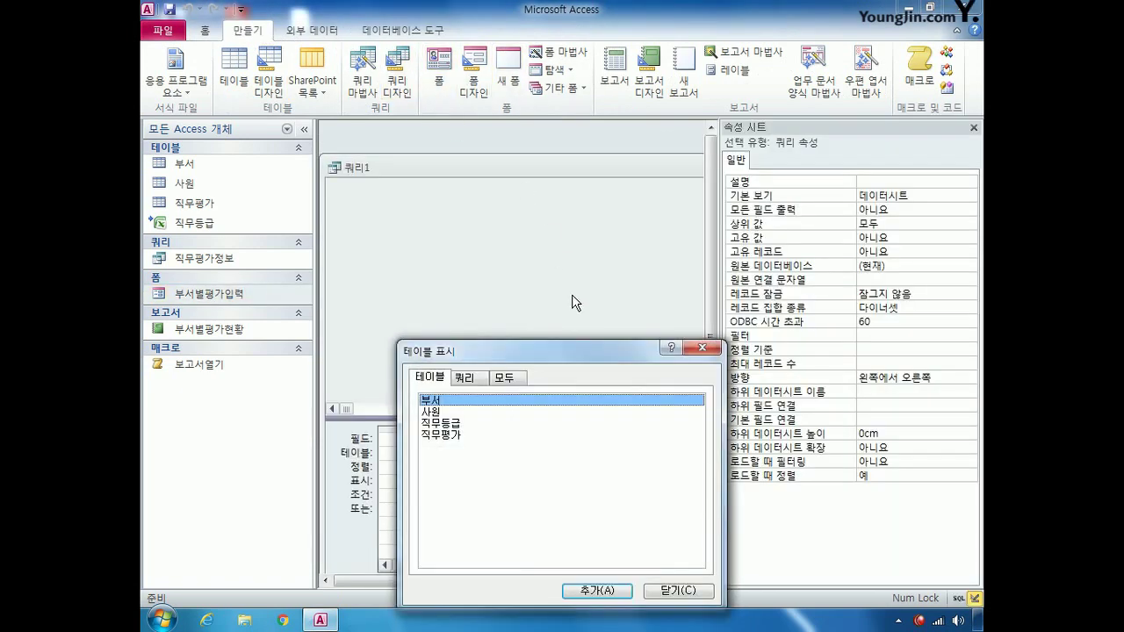
{"action": "left_click", "coordinate": [702, 348]}
{"action": "double_click", "coordinate": [534, 170]}
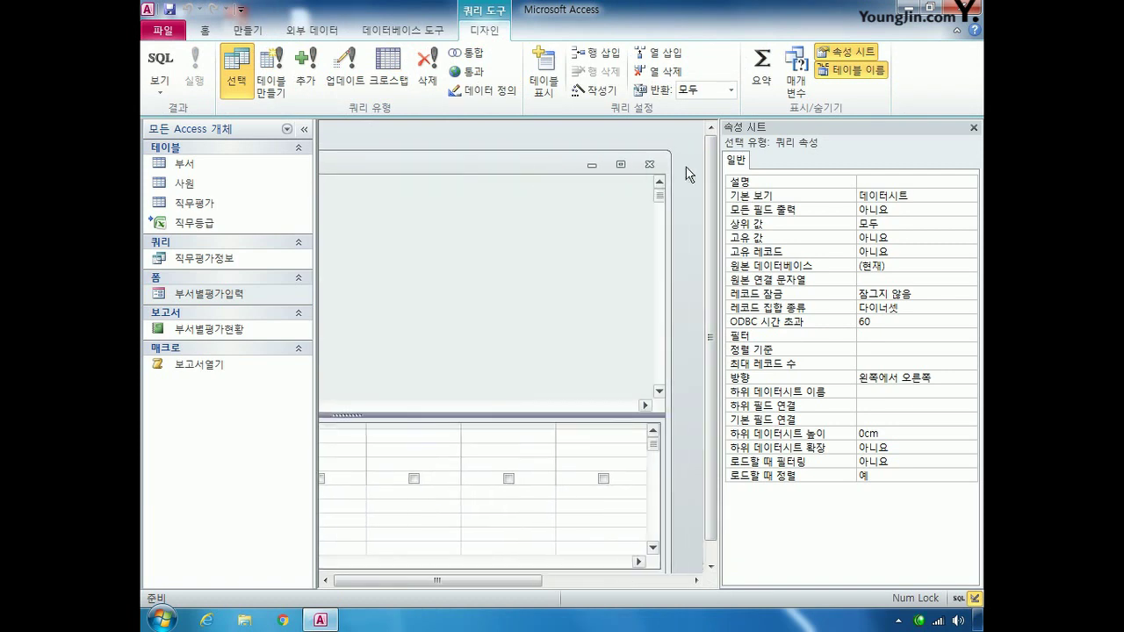
{"action": "left_click", "coordinate": [650, 164]}
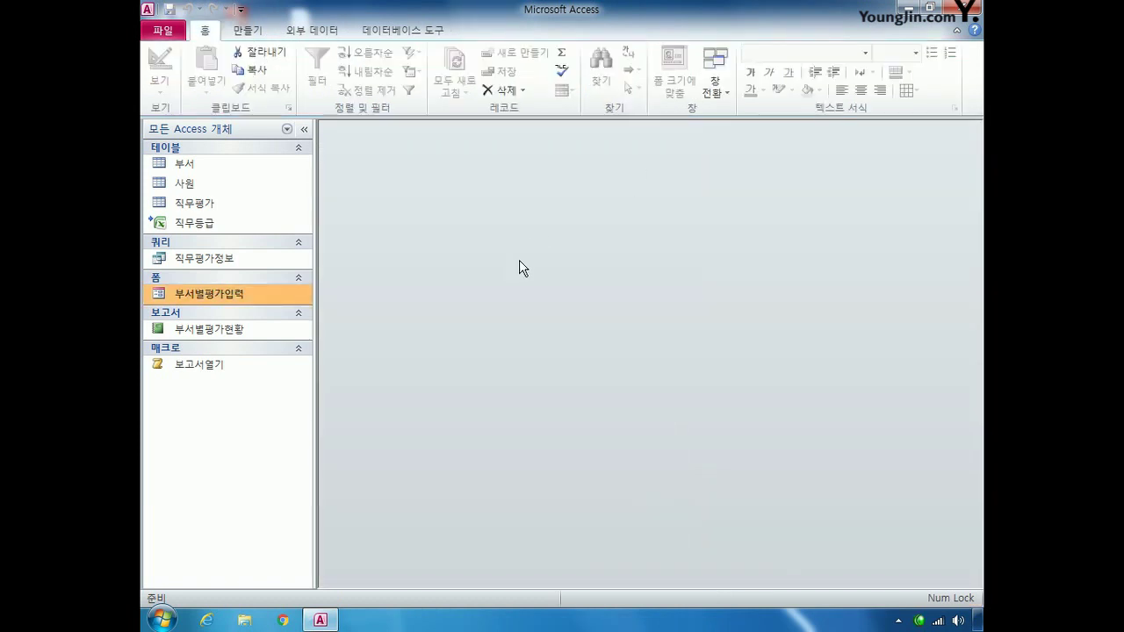
- Open the 부서별평가입력 form in Design view and select the txt직무등급 text box in the detail section
{"action": "right_click", "coordinate": [249, 295]}
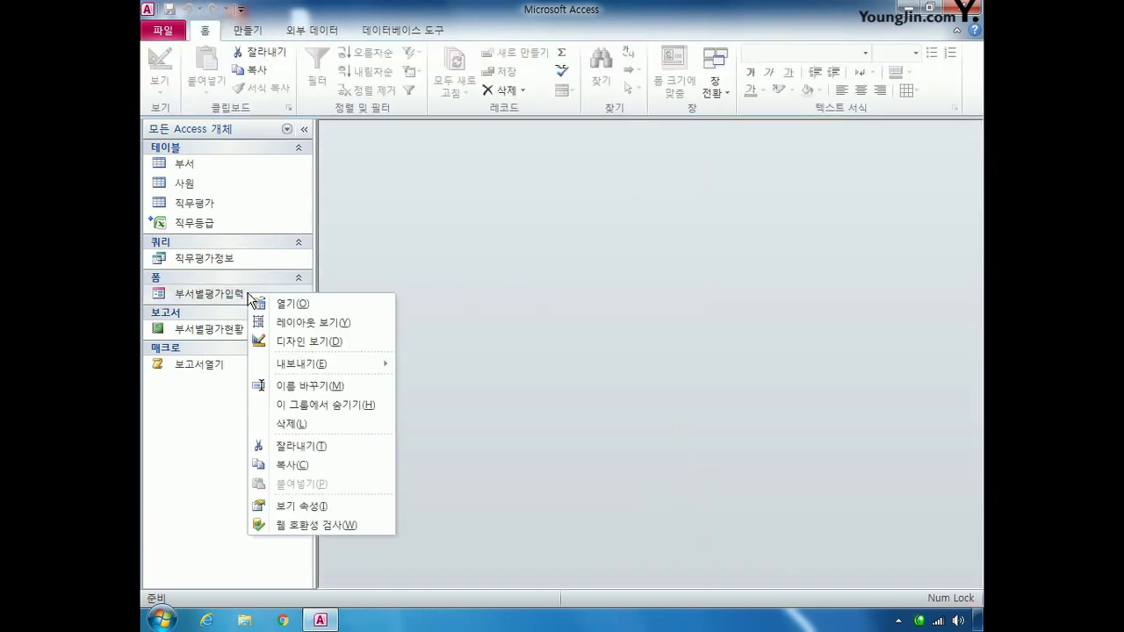
{"action": "left_click", "coordinate": [282, 341]}
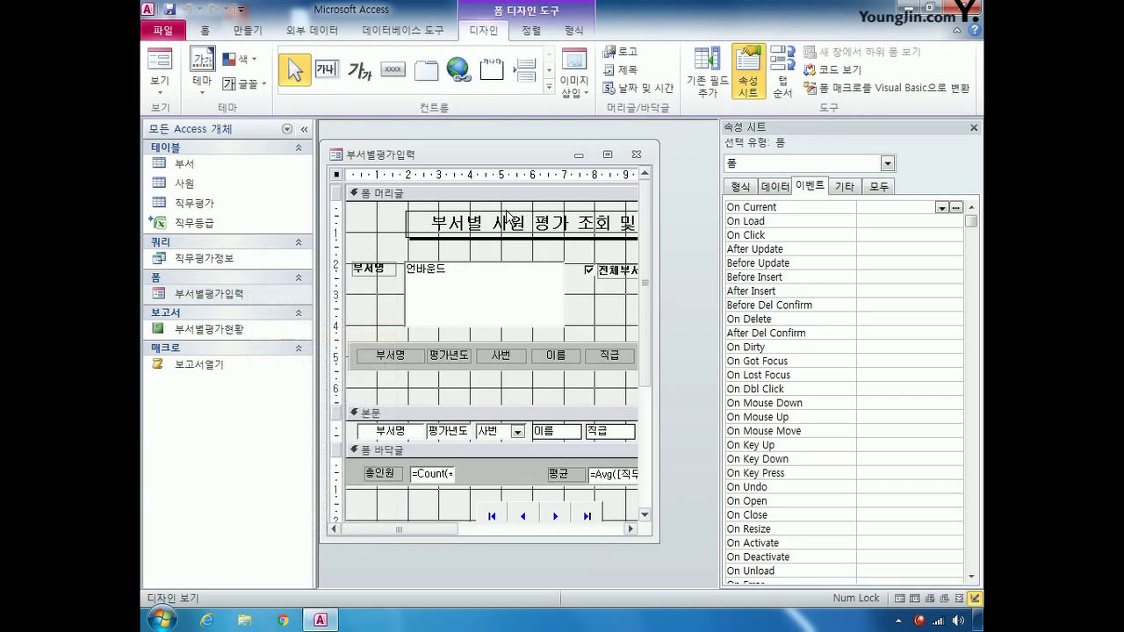
{"action": "left_click", "coordinate": [887, 163]}
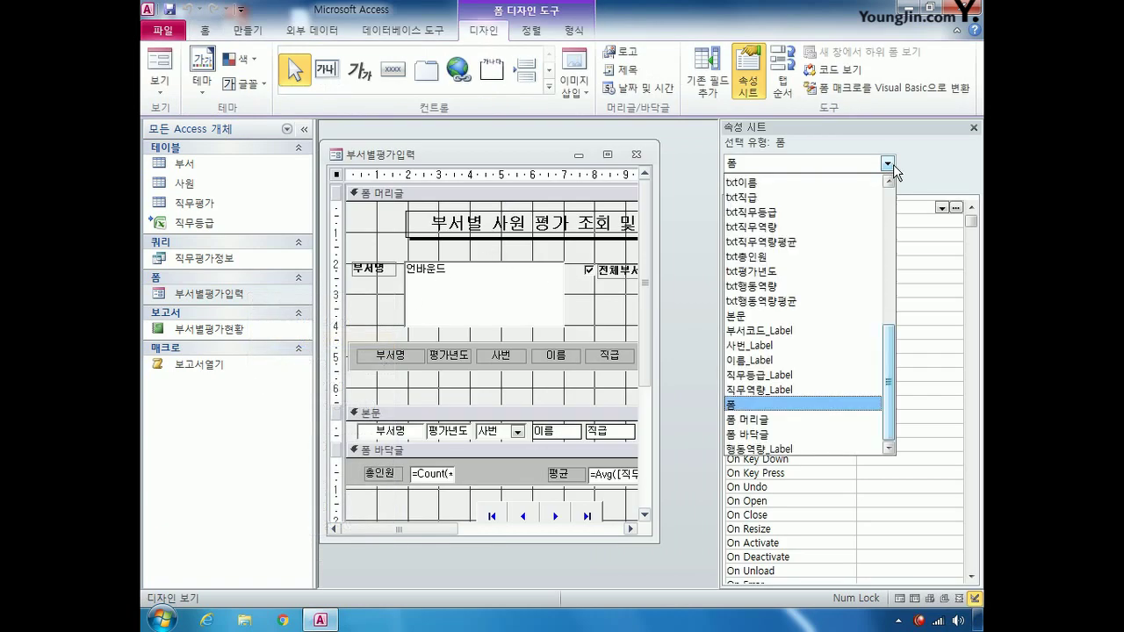
{"action": "left_click", "coordinate": [848, 213]}
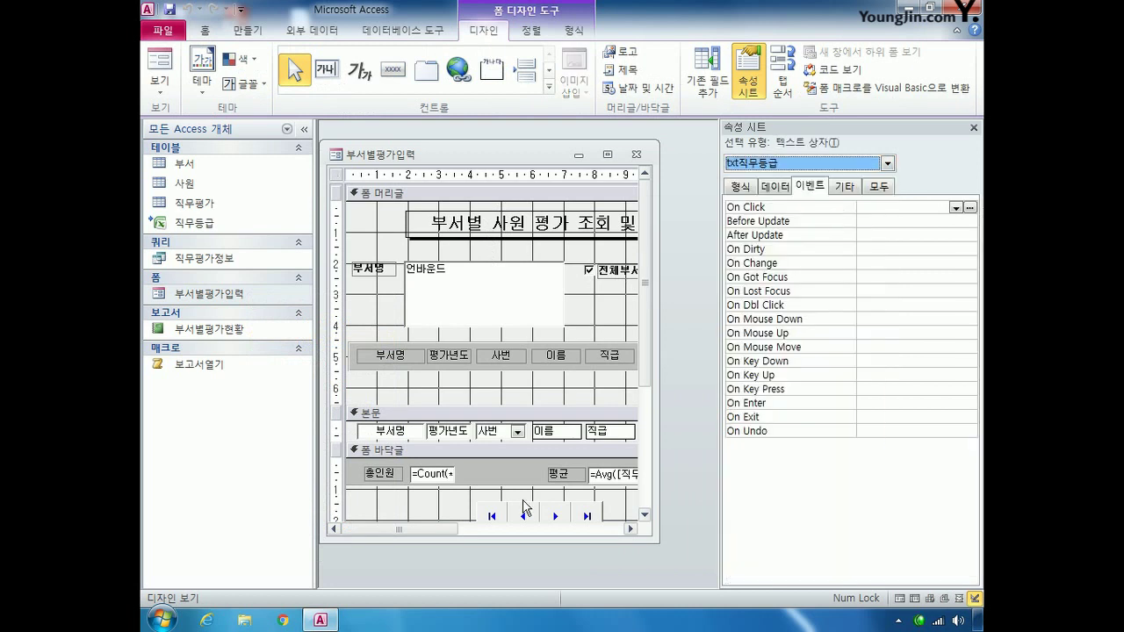
{"action": "left_click_drag", "start_coordinate": [439, 530], "coordinate": [590, 523]}
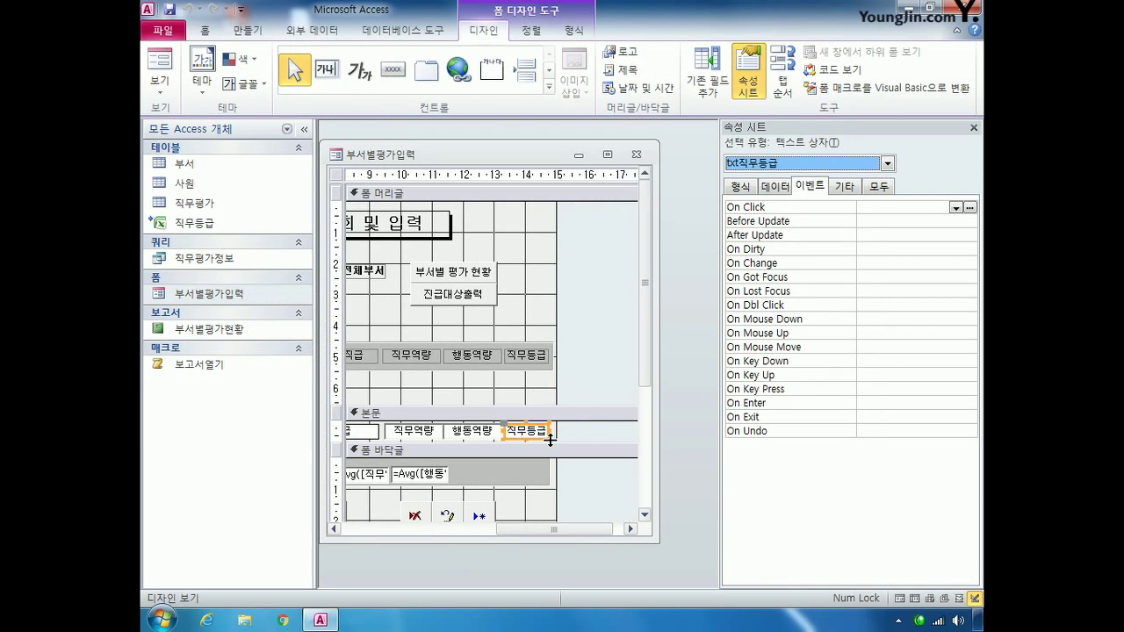
- Create an On Got Focus event procedure for the txt직무등급 text box and add a blank line in its body
{"action": "left_click", "coordinate": [866, 276]}
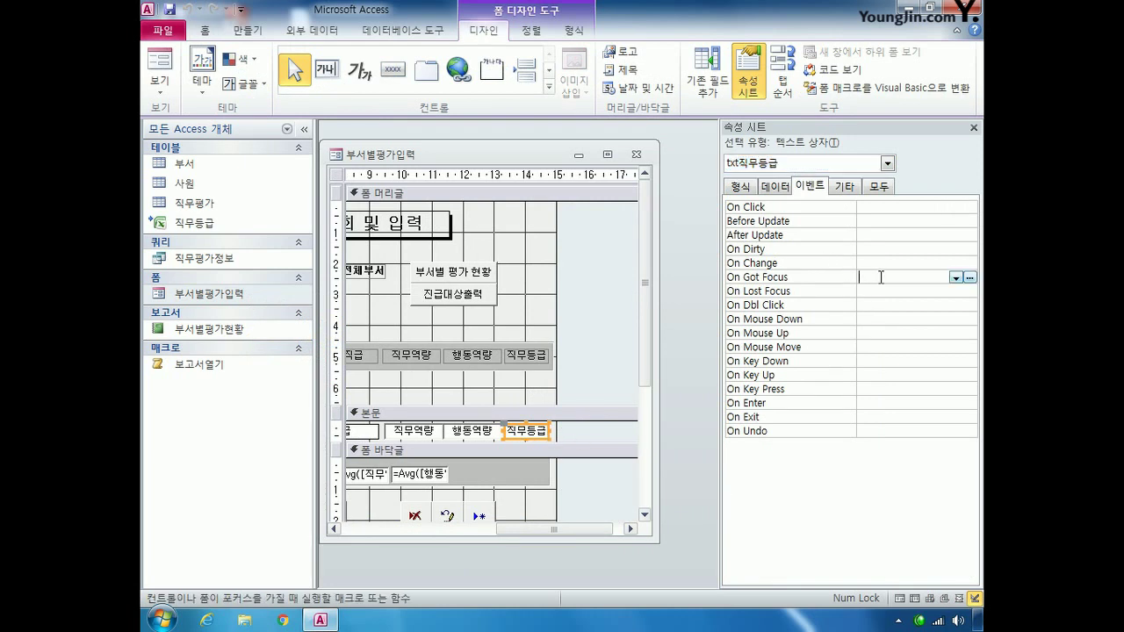
{"action": "left_click", "coordinate": [955, 277]}
{"action": "left_click", "coordinate": [922, 309]}
{"action": "left_click", "coordinate": [969, 278]}
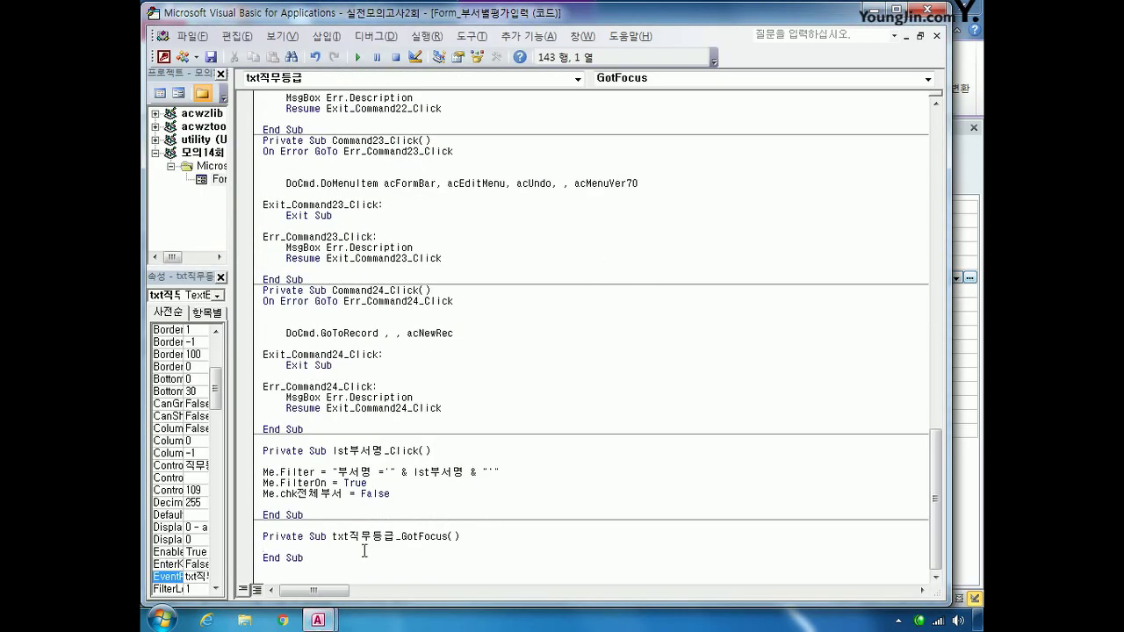
{"action": "key", "text": "Return"}
{"action": "scroll", "coordinate": [403, 506], "scroll_direction": "down", "scroll_amount": 1}
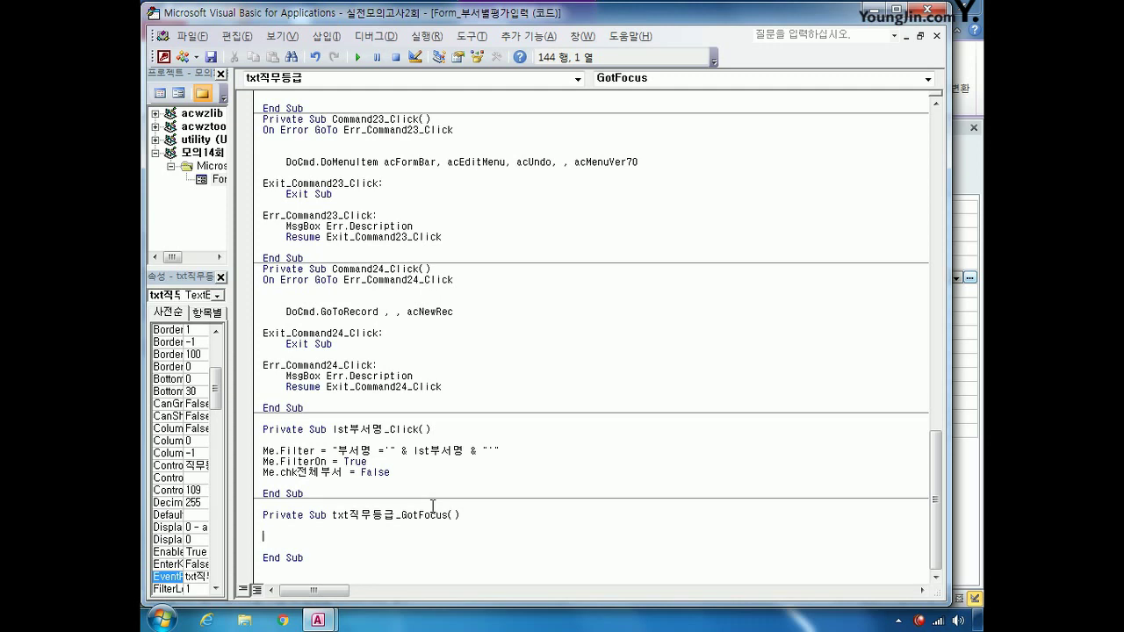
- In the txt직무등급 GotFocus procedure, write the line 평균 = (txt직무역량 + txt행동역량) / 2
{"action": "type", "text": "평균 = (txt직무역량 +"}
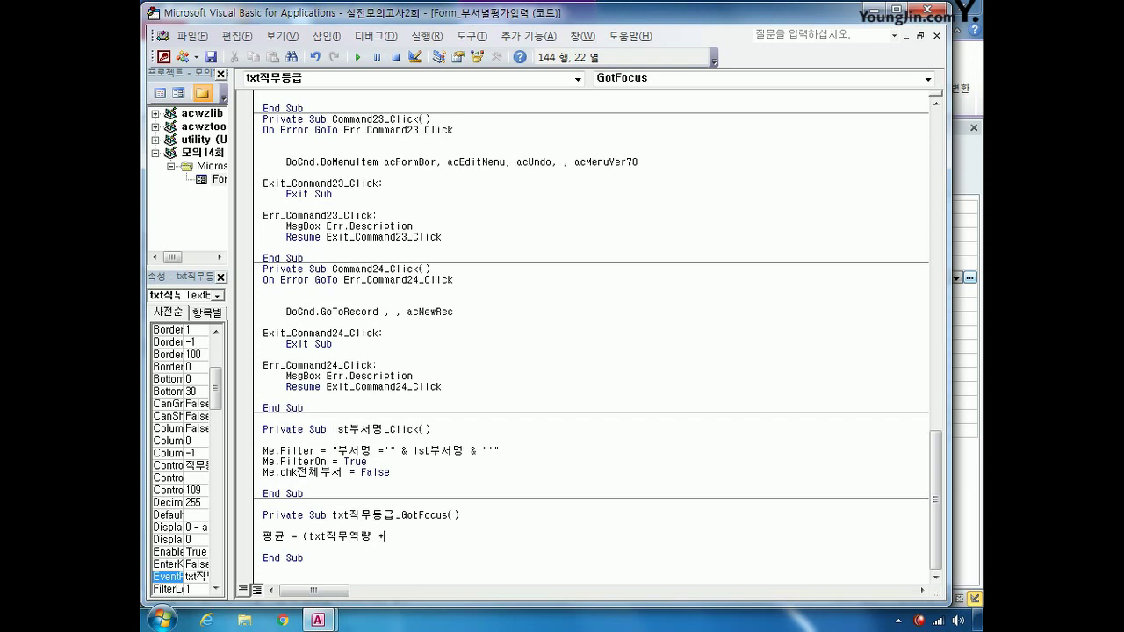
{"action": "type", "text": "txt행동역량) / 2"}
{"action": "key", "text": "Return"}
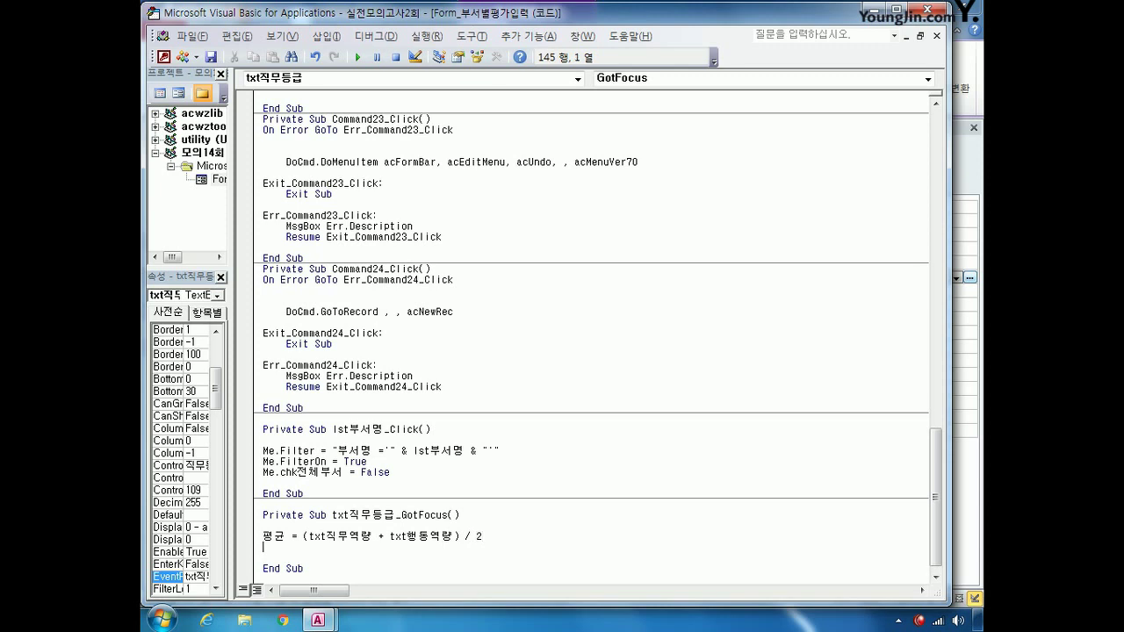
- Start a Select Case block on 평균 below the average calculation
{"action": "scroll", "coordinate": [241, 395], "scroll_direction": "down", "scroll_amount": 1}
{"action": "left_click_drag", "start_coordinate": [303, 526], "coordinate": [485, 526]}
{"action": "left_click", "coordinate": [266, 530]}
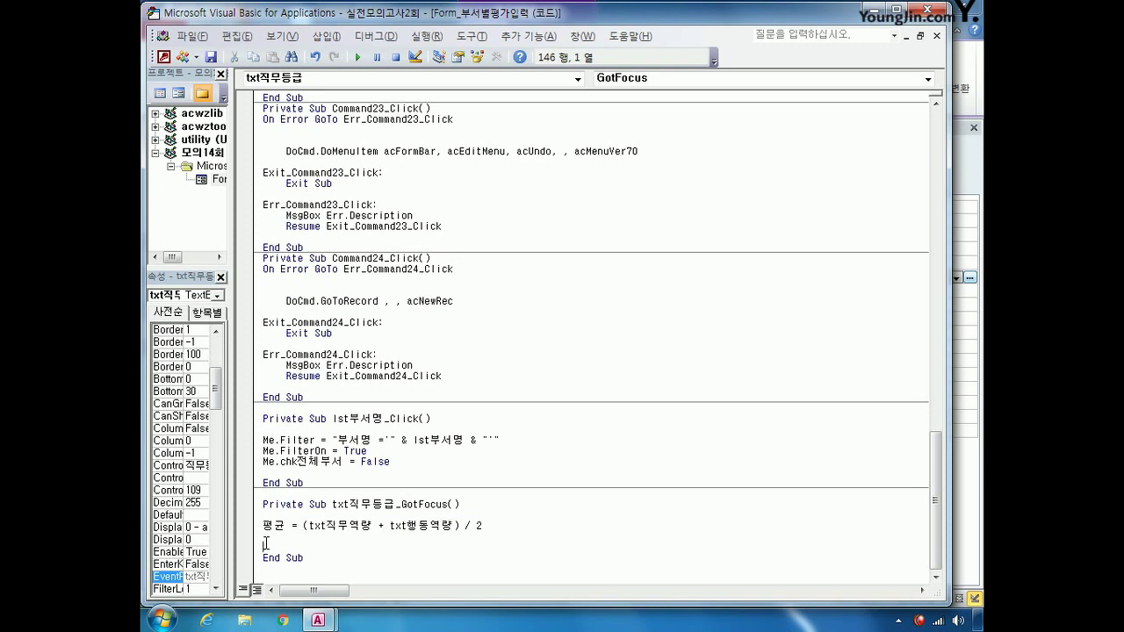
{"action": "left_click", "coordinate": [273, 537]}
{"action": "type", "text": "select case 평균"}
{"action": "key", "text": "Return"}
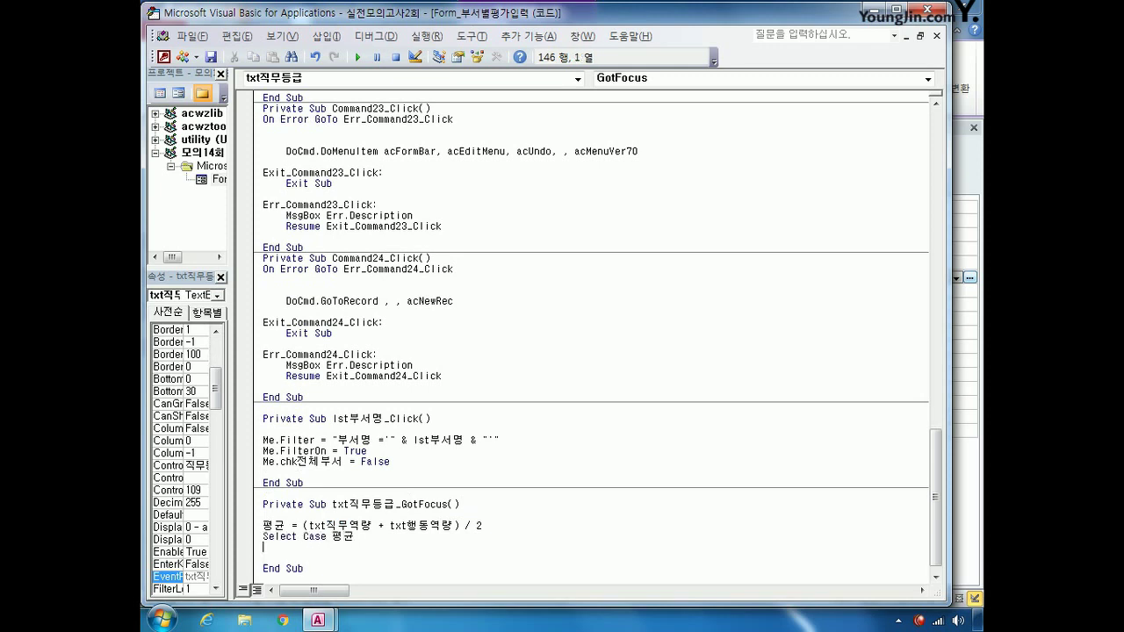
- Add a Case Is >= 90 branch that assigns "A" to txt직무등급
{"action": "type", "text": "case is >"}
{"action": "type", "text": "=90"}
{"action": "key", "text": "Return"}
{"action": "type", "text": "ㅅㅌㅅ"}
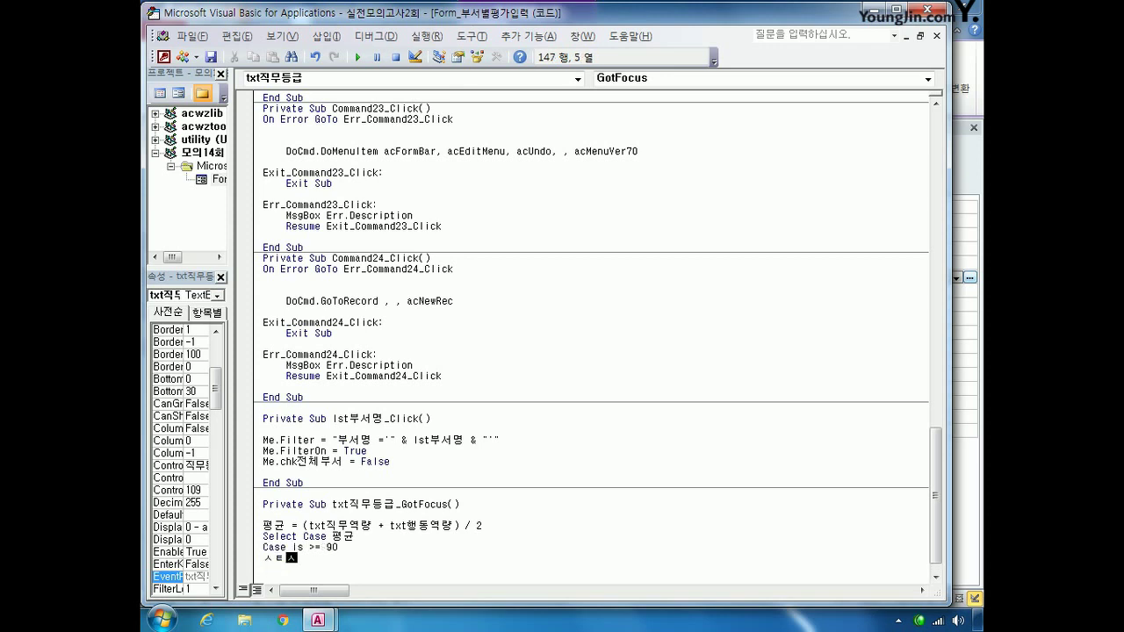
{"action": "key", "text": "BackSpace"}
{"action": "key", "text": "BackSpace"}
{"action": "key", "text": "Hangul"}
{"action": "type", "text": "txt"}
{"action": "key", "text": "Hangul"}
{"action": "type", "text": "직무등급 = "}
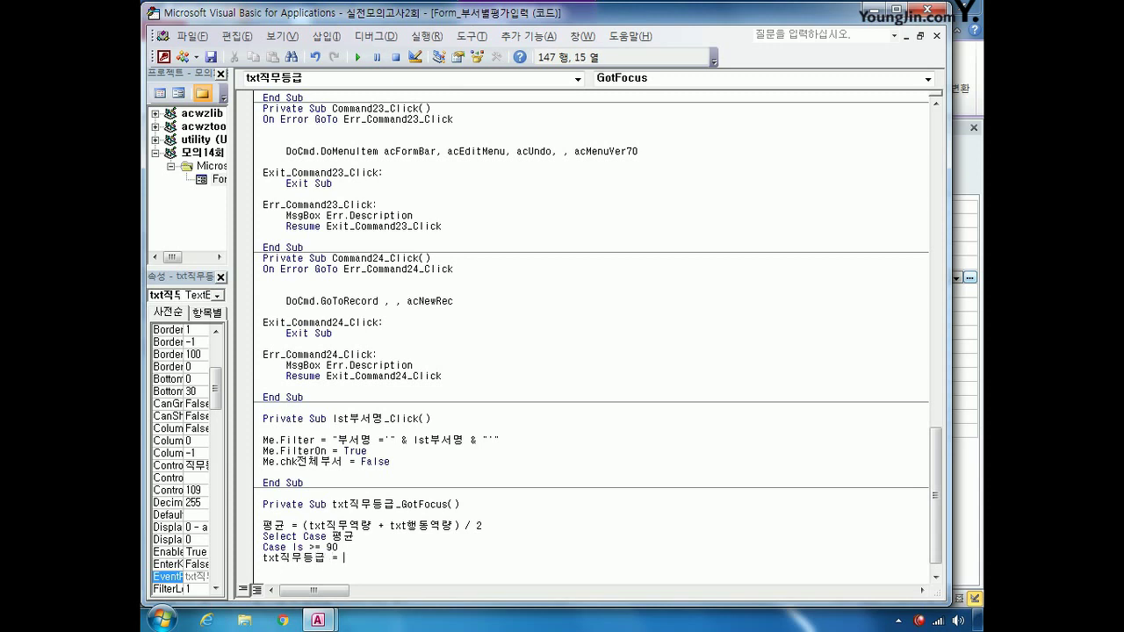
{"action": "type", "text": "\"A\""}
- Copy the two lines of the Case Is >= 90 branch and paste them three times below it
{"action": "left_click_drag", "start_coordinate": [365, 558], "coordinate": [260, 549]}
{"action": "key", "text": "ctrl+c"}
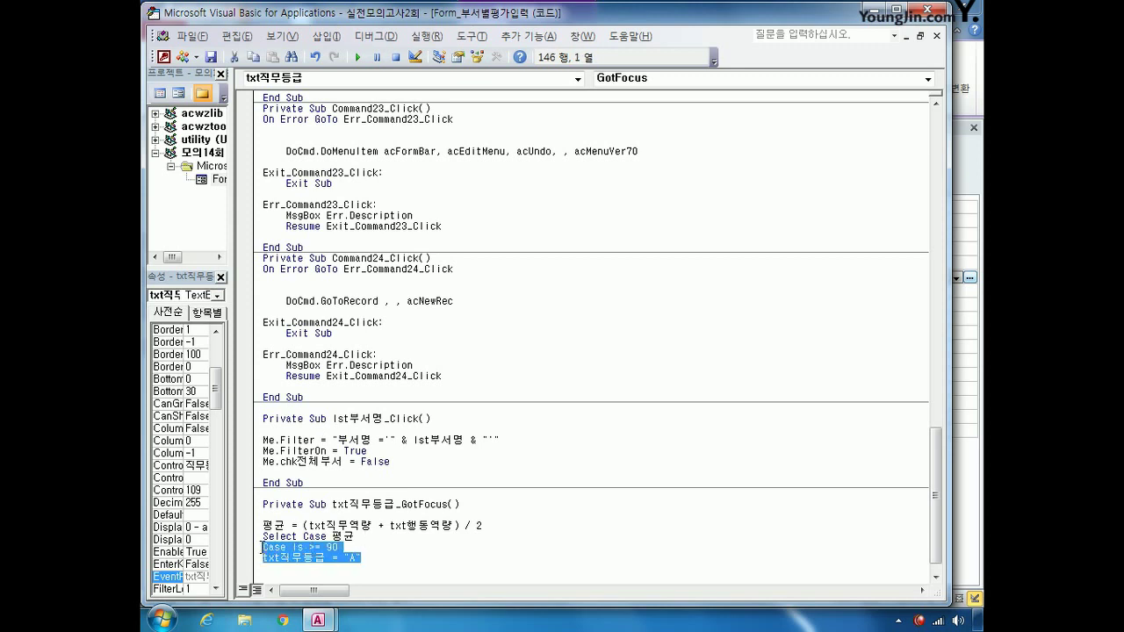
{"action": "left_click", "coordinate": [381, 560]}
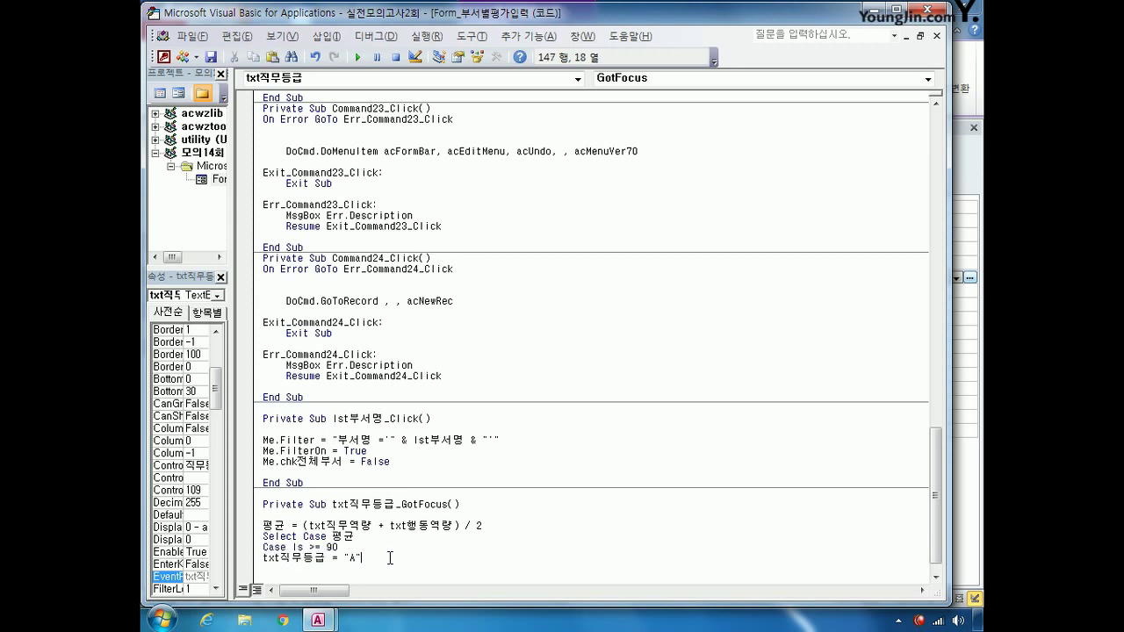
{"action": "key", "text": "Return"}
{"action": "type", "text": "Case Is >= 90\\ntxt직무등급 = \\\"A\\\""}
{"action": "key", "text": "Return"}
{"action": "type", "text": "Case Is >= 90\\ntxt직무등급 = \\\"A\\\""}
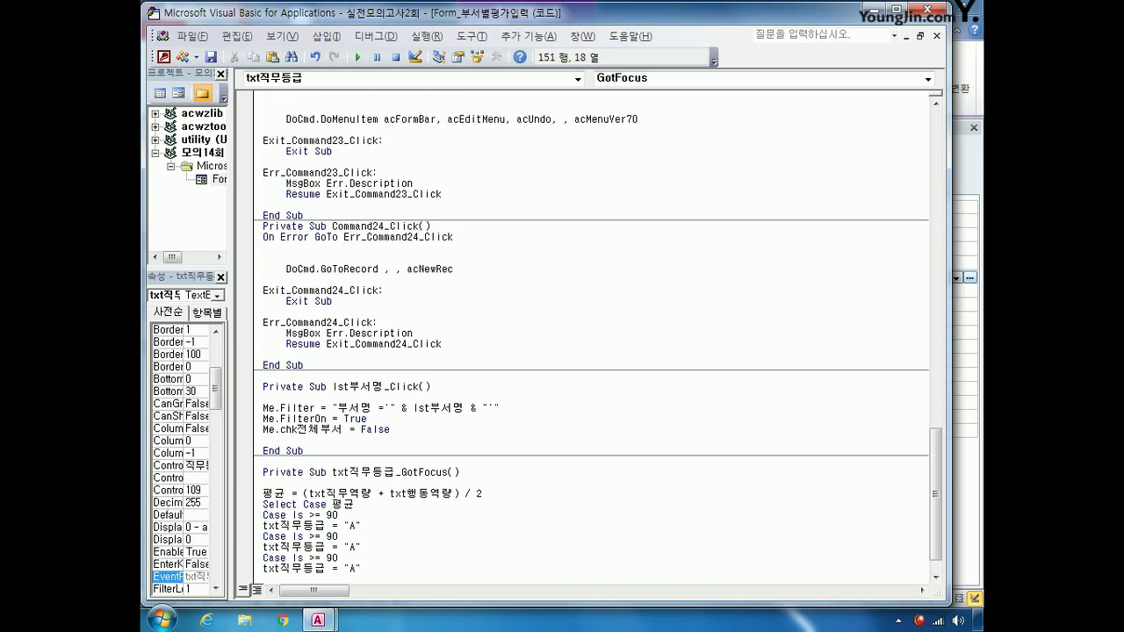
{"action": "key", "text": "Return"}
{"action": "key", "text": "ctrl+v"}
- Change the first pasted branch to Case Is >= 80 with the grade "B"
{"action": "left_click", "coordinate": [327, 516]}
{"action": "type", "text": "8"}
{"action": "key", "text": "Right"}
{"action": "key", "text": "Right"}
{"action": "key", "text": "Right"}
{"action": "key", "text": "shift+Right"}
{"action": "type", "text": "B"}
{"action": "key", "text": "Down"}
- Change the second pasted branch to Case Is >= 70 with the grade "C"
{"action": "key", "text": "shift+Left"}
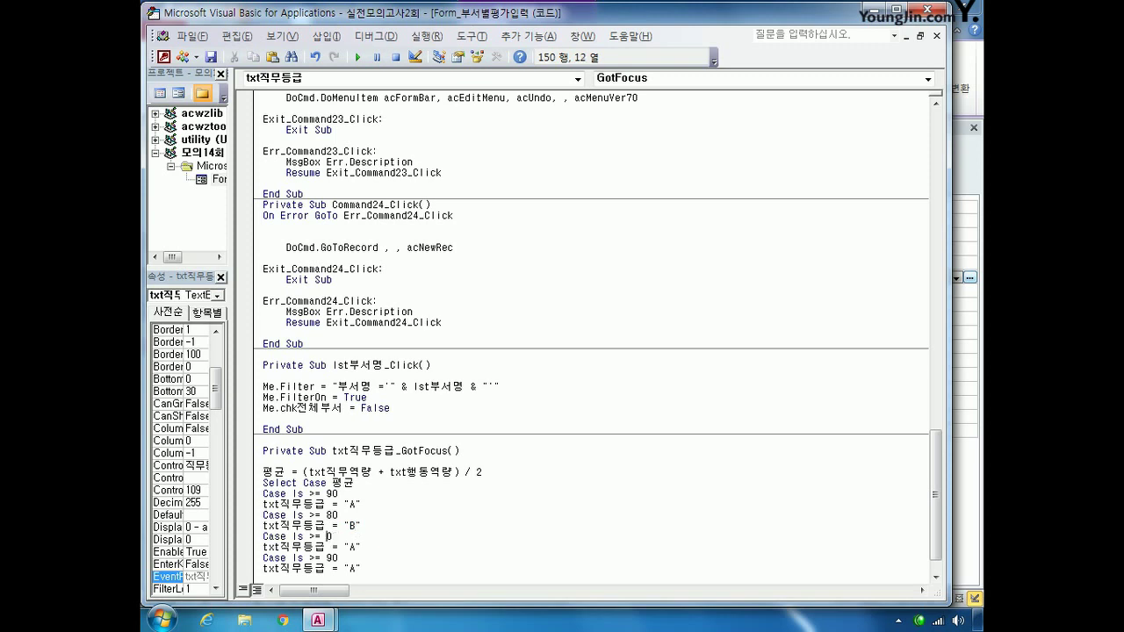
{"action": "type", "text": "7"}
{"action": "key", "text": "Down"}
{"action": "key", "text": "Right"}
{"action": "key", "text": "Right"}
{"action": "key", "text": "Right"}
{"action": "key", "text": "Right"}
{"action": "key", "text": "BackSpace"}
{"action": "type", "text": "C"}
- Change the third pasted branch to Case Is >= 60 with the grade "D"
{"action": "key", "text": "Down"}
{"action": "key", "text": "BackSpace"}
{"action": "type", "text": "6"}
{"action": "double_click", "coordinate": [353, 568]}
{"action": "type", "text": "D"}
- Add a Case Else branch assigning "F" to txt직무등급 and end the block with End Select
{"action": "key", "text": "Return"}
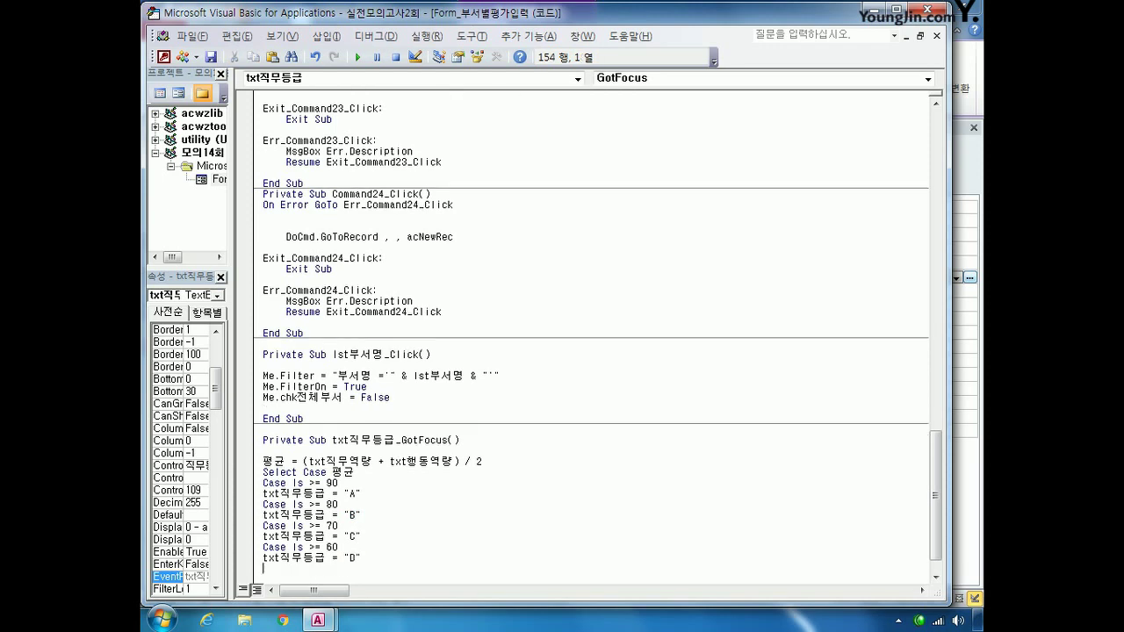
{"action": "type", "text": "case else"}
{"action": "key", "text": "Return"}
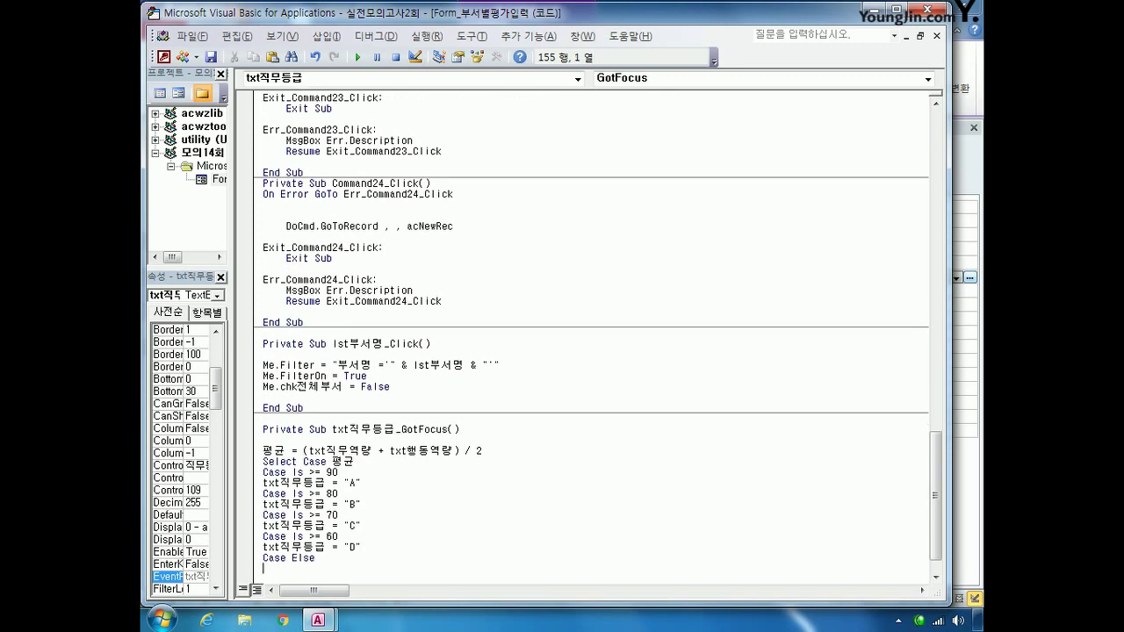
{"action": "type", "text": "txt직무등ㄱ급 ="}
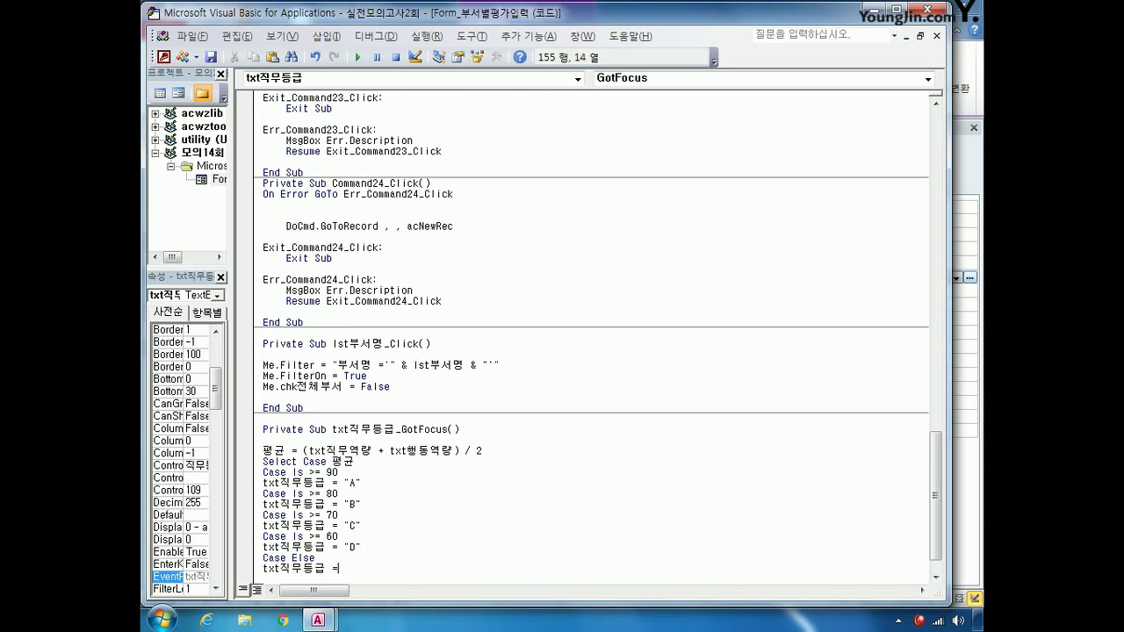
{"action": "type", "text": " \"F\""}
{"action": "key", "text": "Return"}
{"action": "type", "text": "end select"}
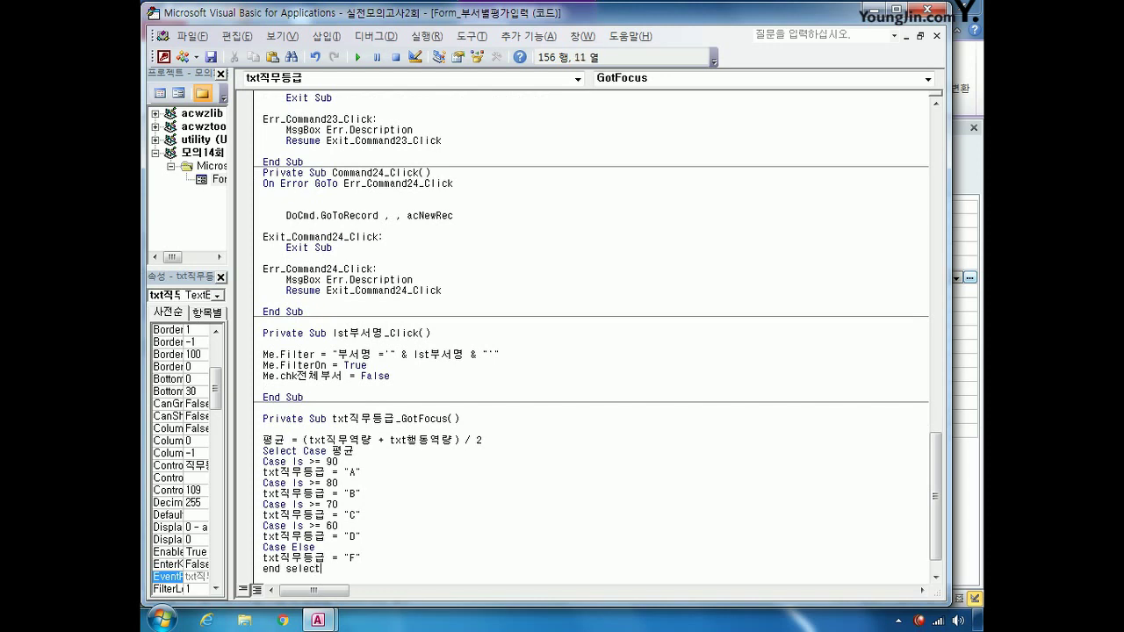
{"action": "key", "text": "Return"}
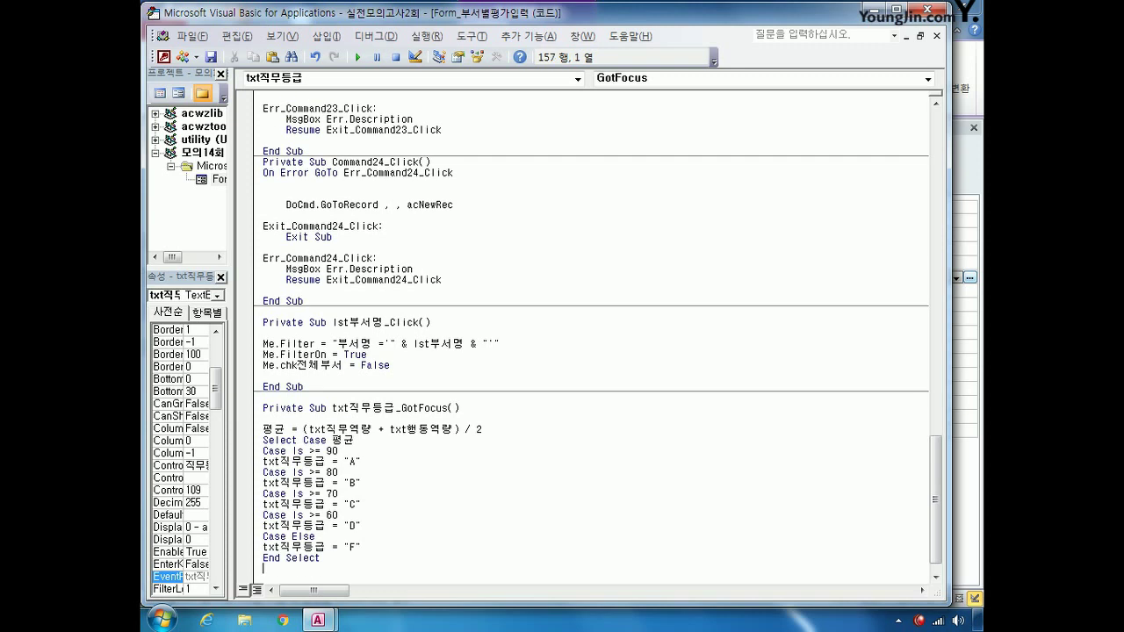
- Close the code editor and the 부서별평가입력 form, saving the form's design changes
{"action": "left_click", "coordinate": [933, 11]}
{"action": "left_click", "coordinate": [636, 154]}
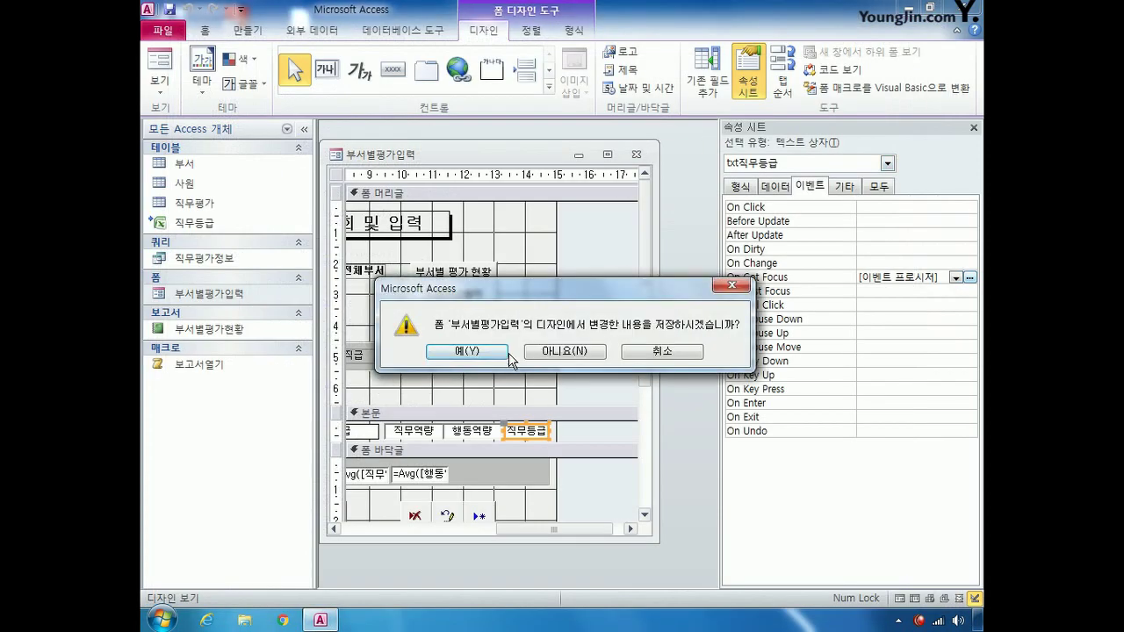
{"action": "left_click", "coordinate": [466, 351]}
- Create a new query in Design view with the 직무평가정보 query as its source
{"action": "left_click", "coordinate": [244, 32]}
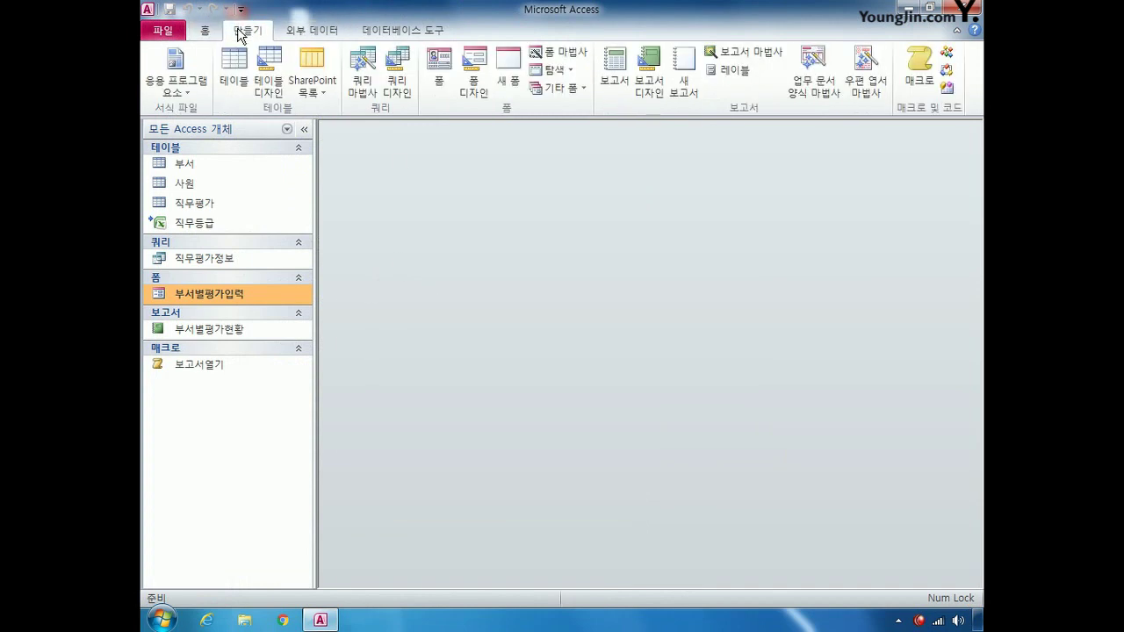
{"action": "left_click", "coordinate": [398, 86]}
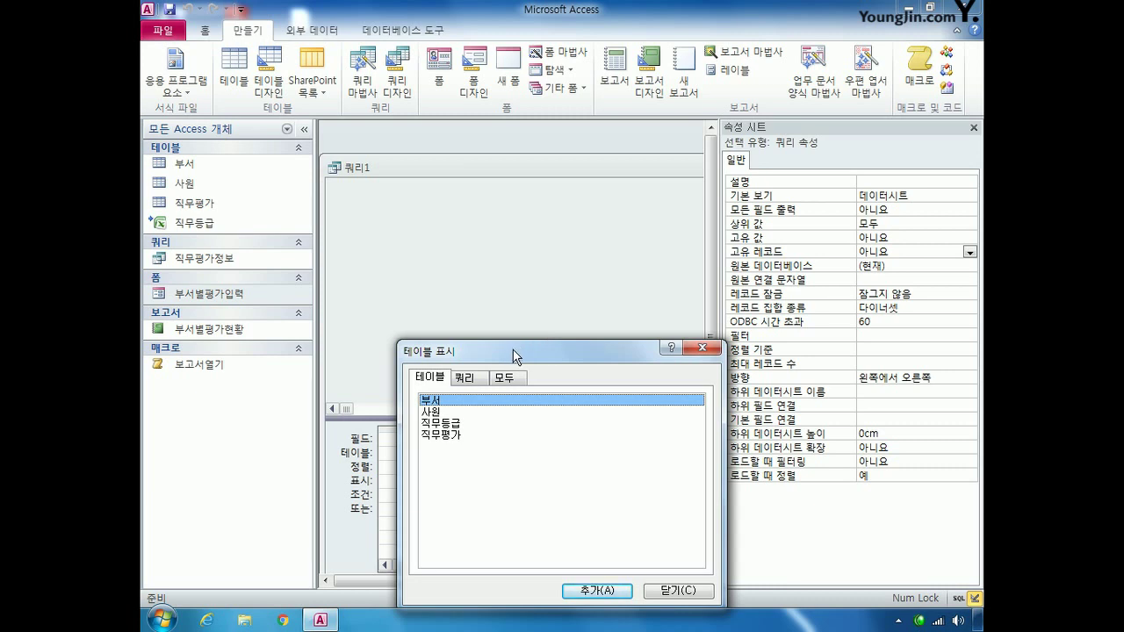
{"action": "left_click", "coordinate": [464, 378]}
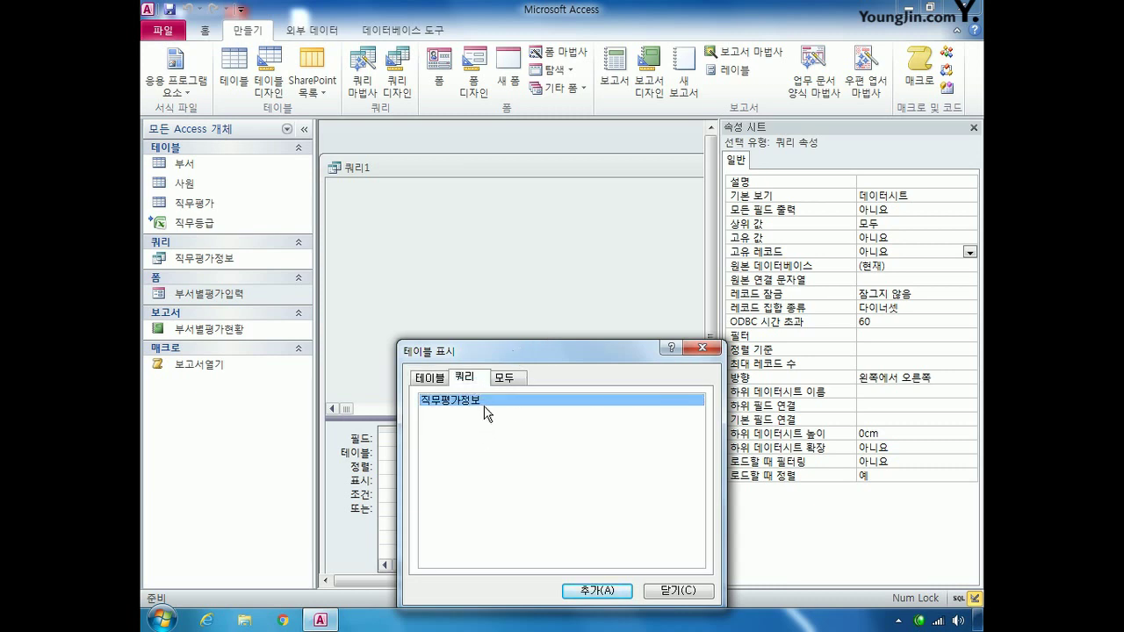
{"action": "left_click", "coordinate": [604, 590]}
{"action": "left_click", "coordinate": [681, 591]}
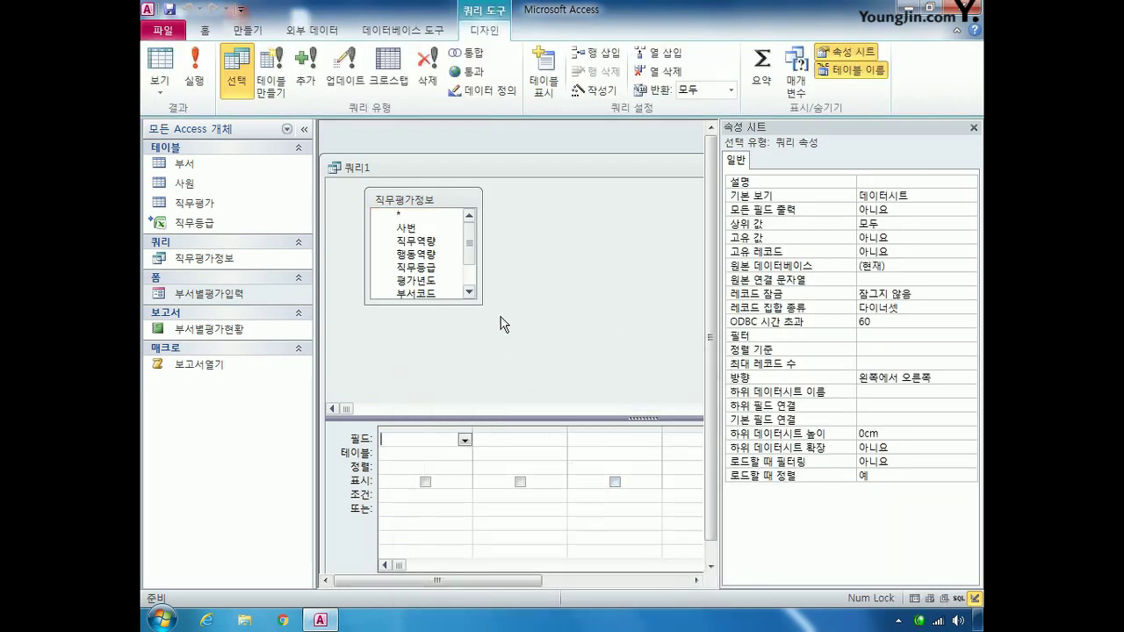
- Turn the query into a make-table query that creates the table 2009년진급대상자 in the current database
{"action": "left_click", "coordinate": [271, 72]}
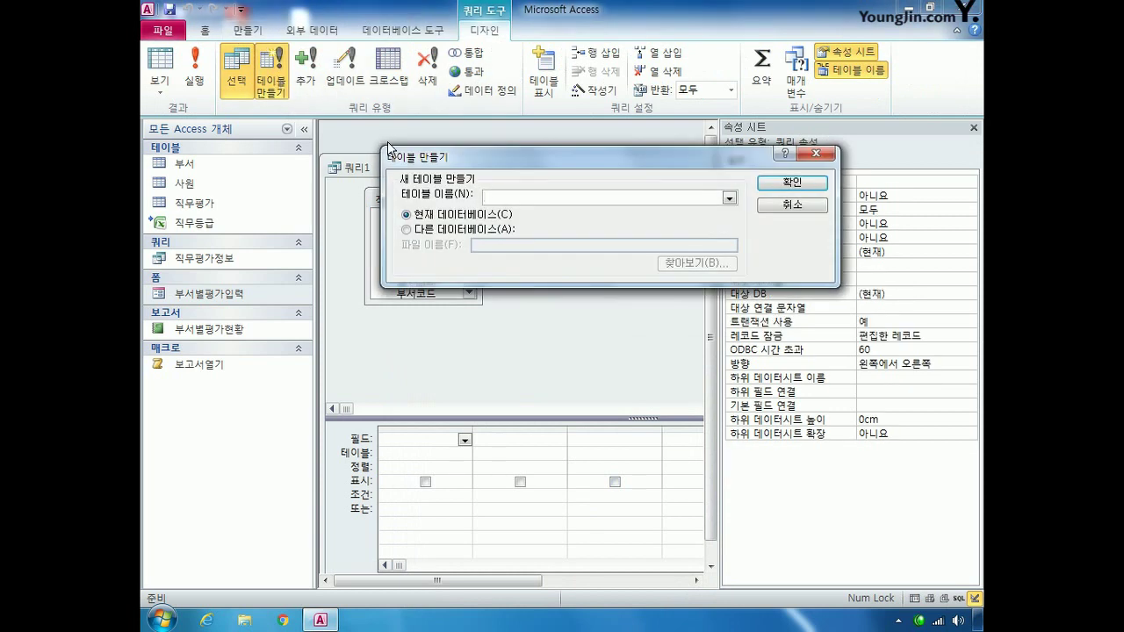
{"action": "left_click", "coordinate": [792, 207]}
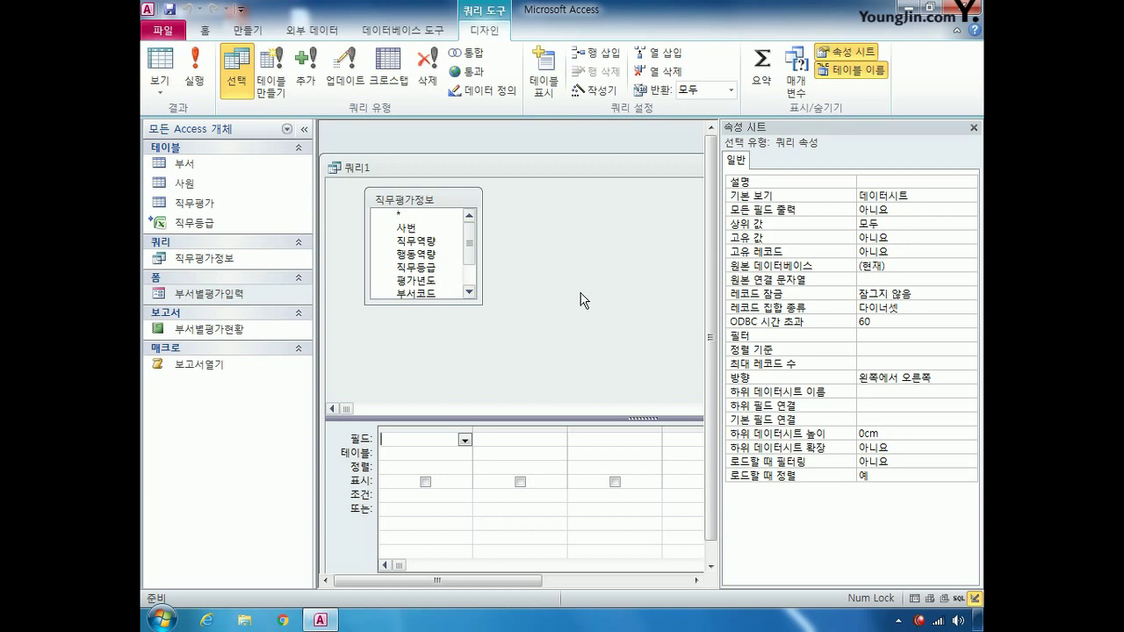
{"action": "left_click", "coordinate": [271, 72]}
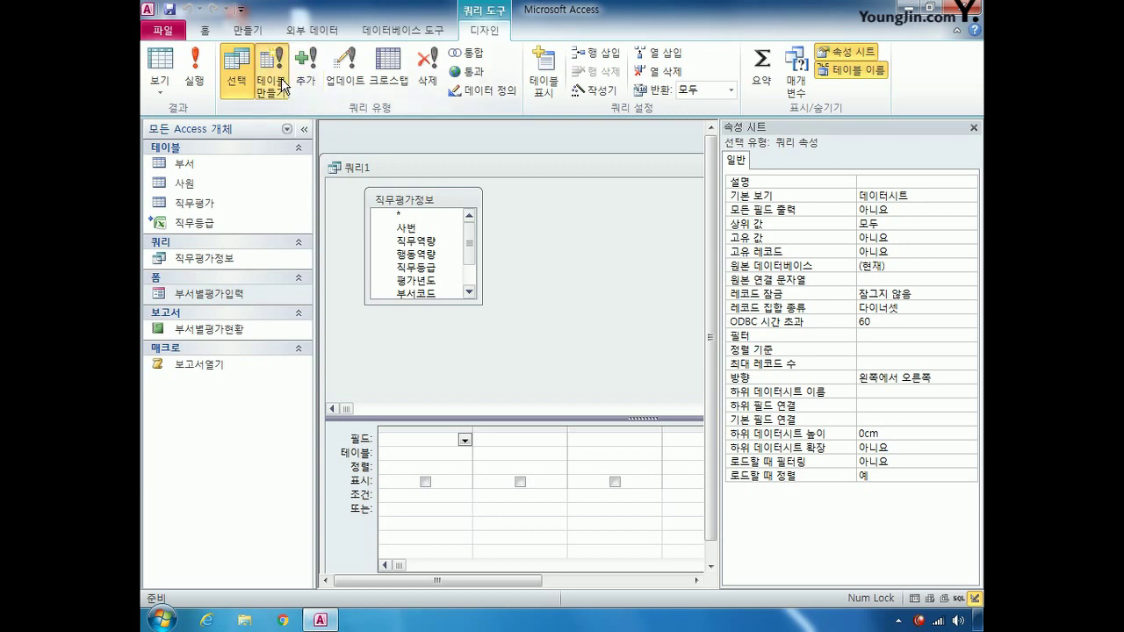
{"action": "left_click", "coordinate": [728, 198]}
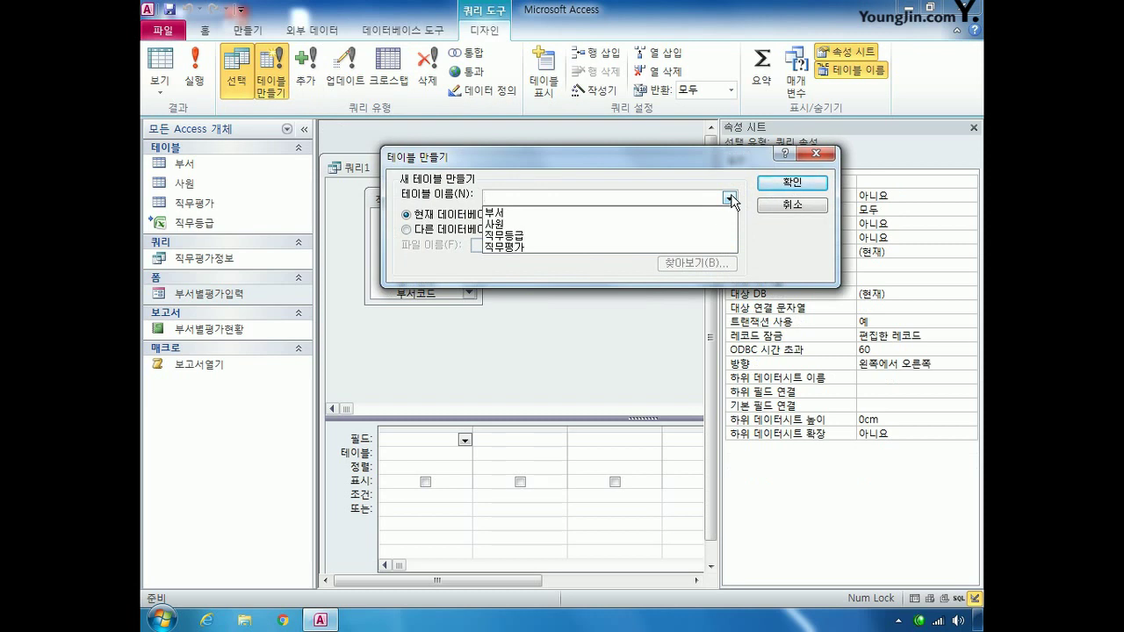
{"action": "left_click", "coordinate": [682, 178]}
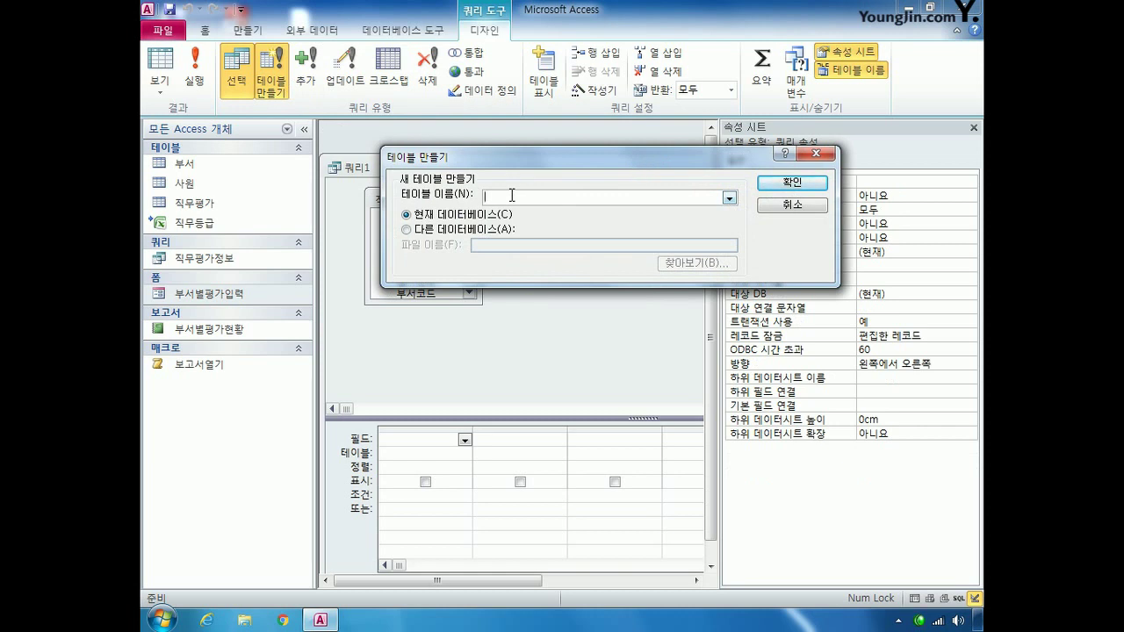
{"action": "type", "text": "2009년진급대상자"}
{"action": "left_click", "coordinate": [791, 183]}
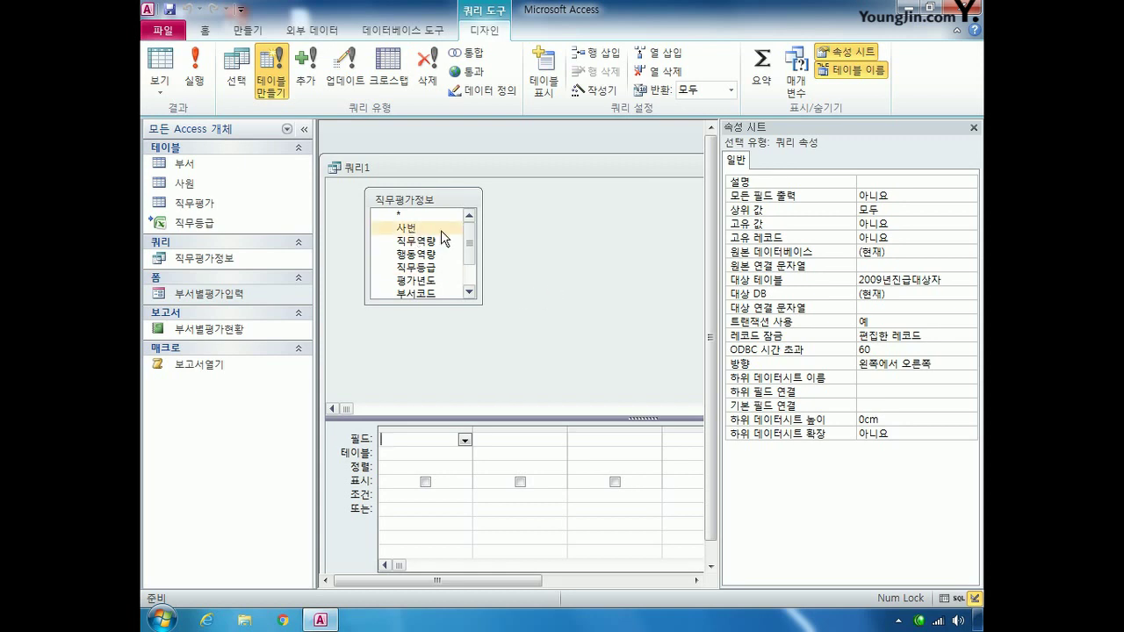
- Enlarge the 직무평가정보 field list and add the fields 사번, 이름, 부서명 and 직급 to the query grid
{"action": "left_click_drag", "start_coordinate": [452, 304], "coordinate": [454, 360]}
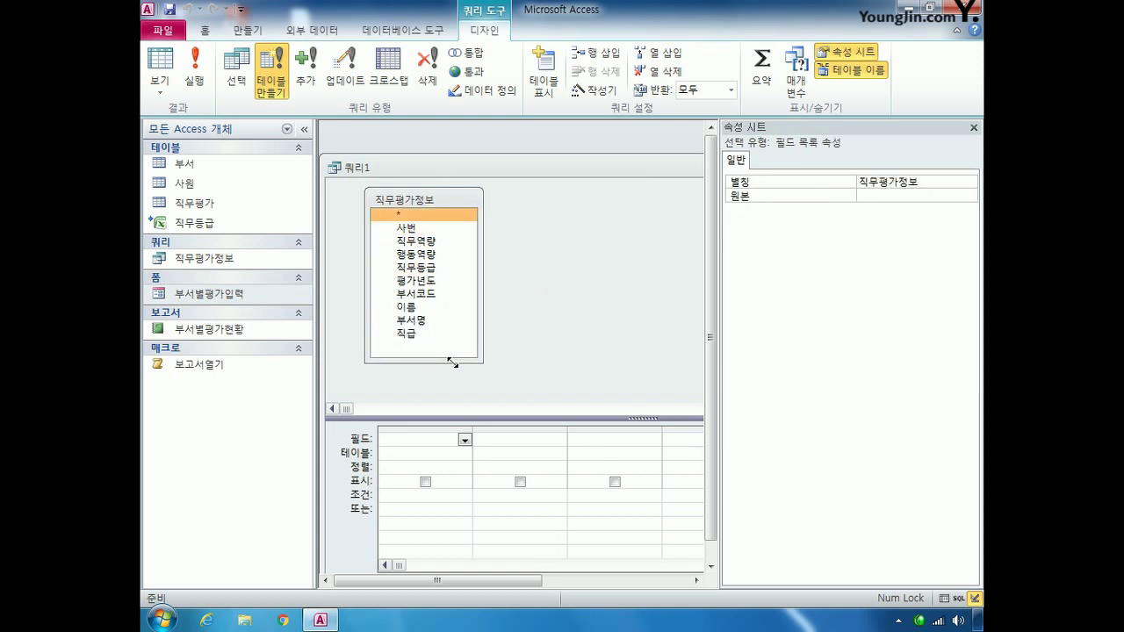
{"action": "left_click", "coordinate": [424, 231]}
{"action": "double_click", "coordinate": [424, 231]}
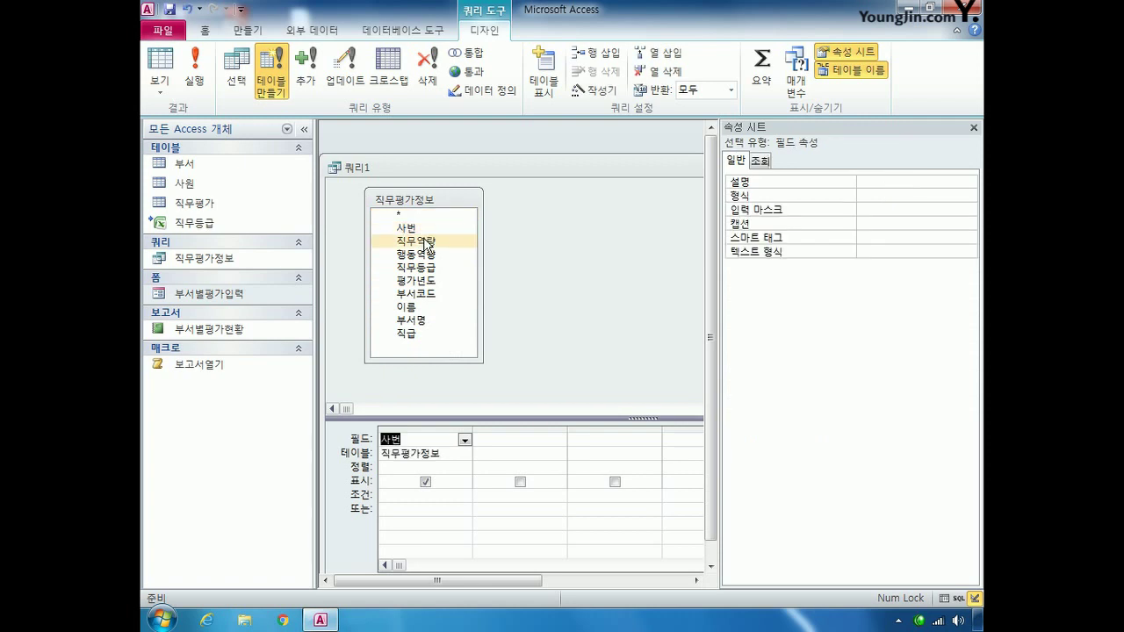
{"action": "double_click", "coordinate": [420, 309]}
{"action": "double_click", "coordinate": [423, 321]}
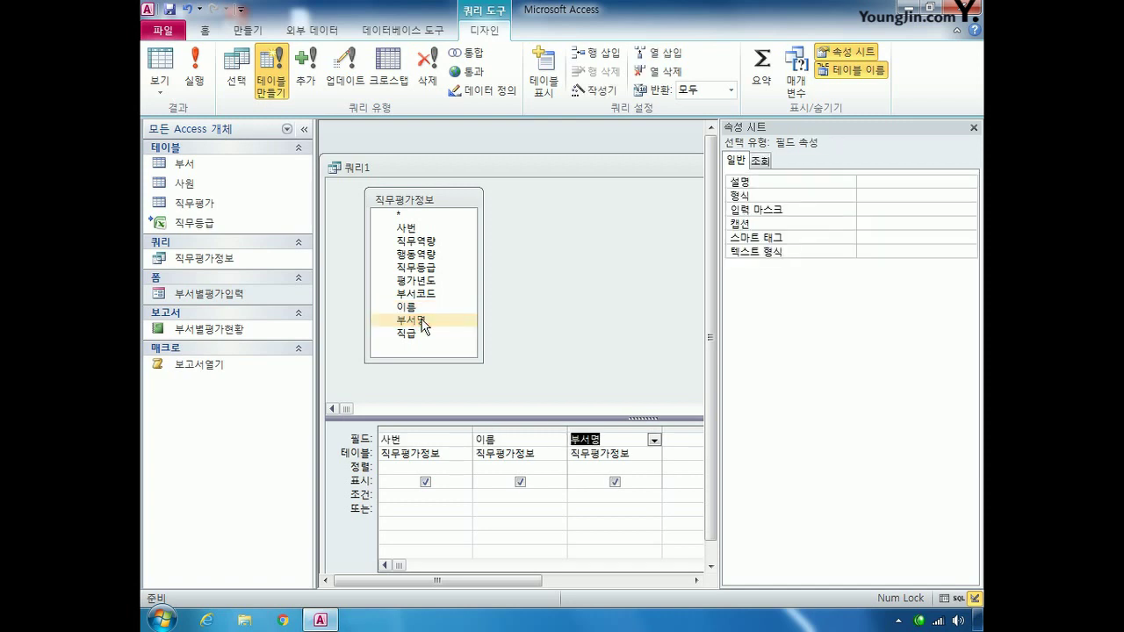
{"action": "double_click", "coordinate": [415, 334]}
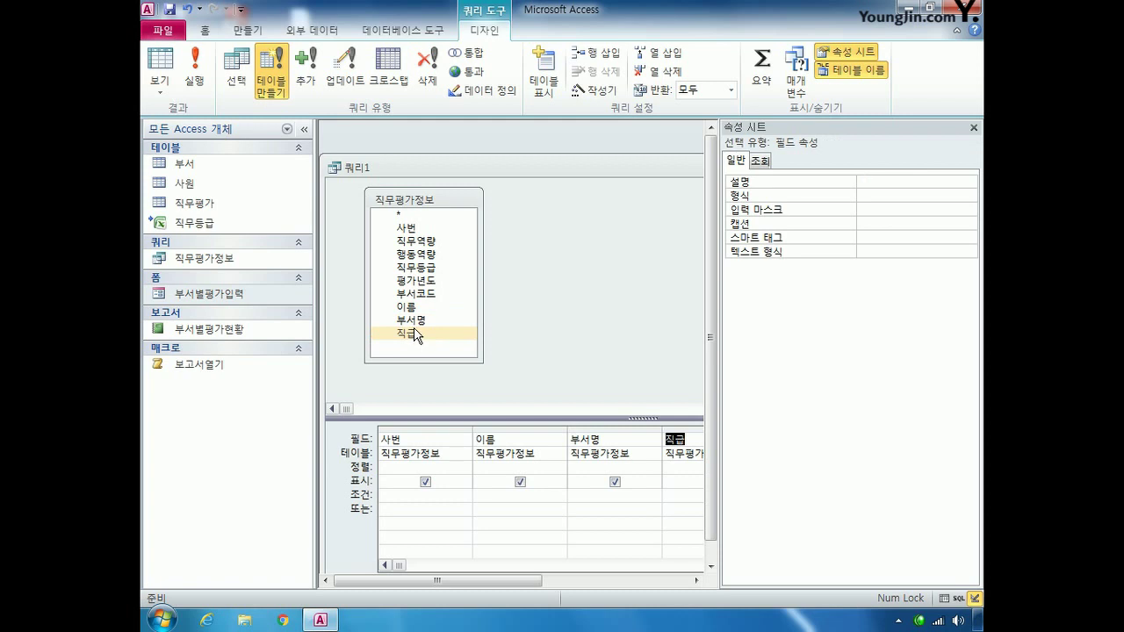
- Sort the 사번 field in descending order (내림차순)
{"action": "left_click", "coordinate": [396, 462]}
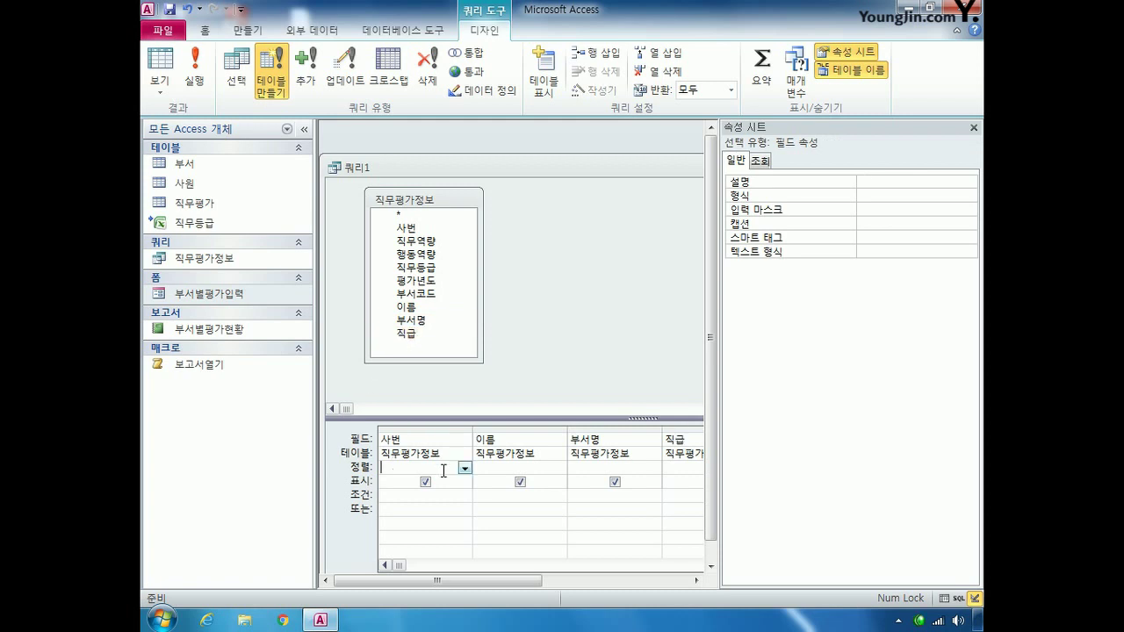
{"action": "left_click", "coordinate": [465, 468]}
{"action": "left_click", "coordinate": [439, 495]}
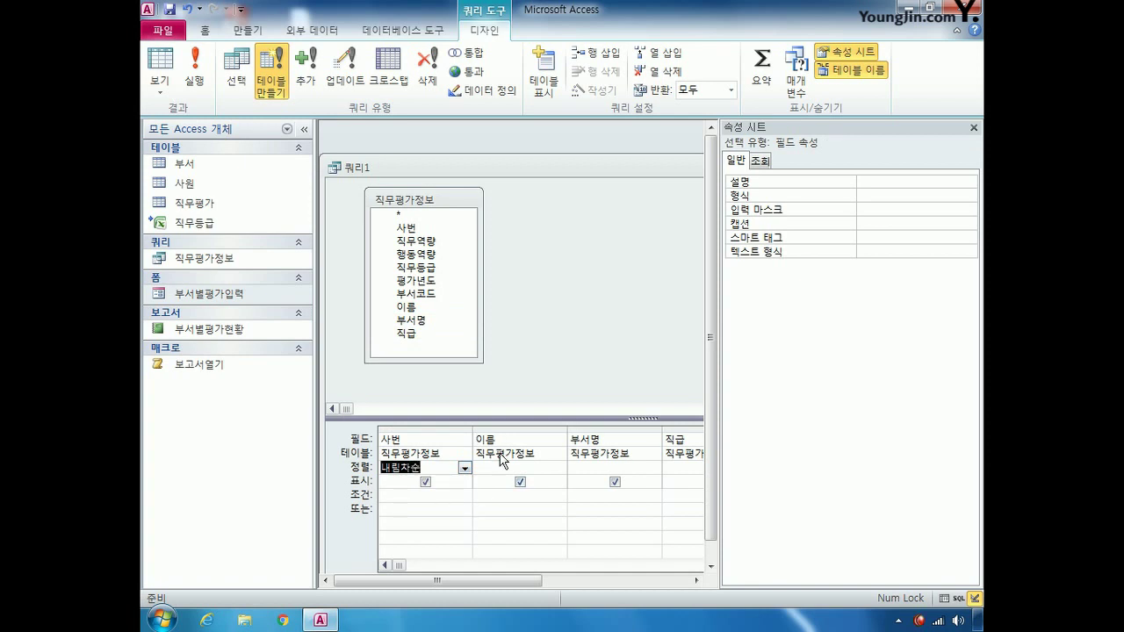
- Close the property sheet to make room for the query design grid
{"action": "left_click_drag", "start_coordinate": [477, 580], "coordinate": [632, 582]}
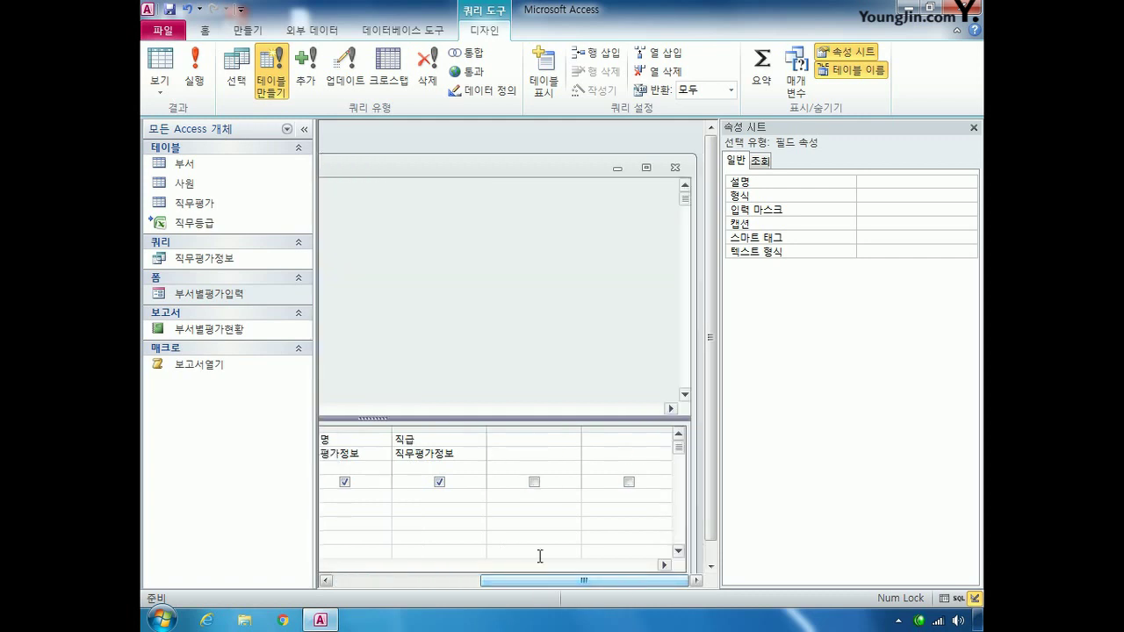
{"action": "left_click_drag", "start_coordinate": [521, 580], "coordinate": [403, 580]}
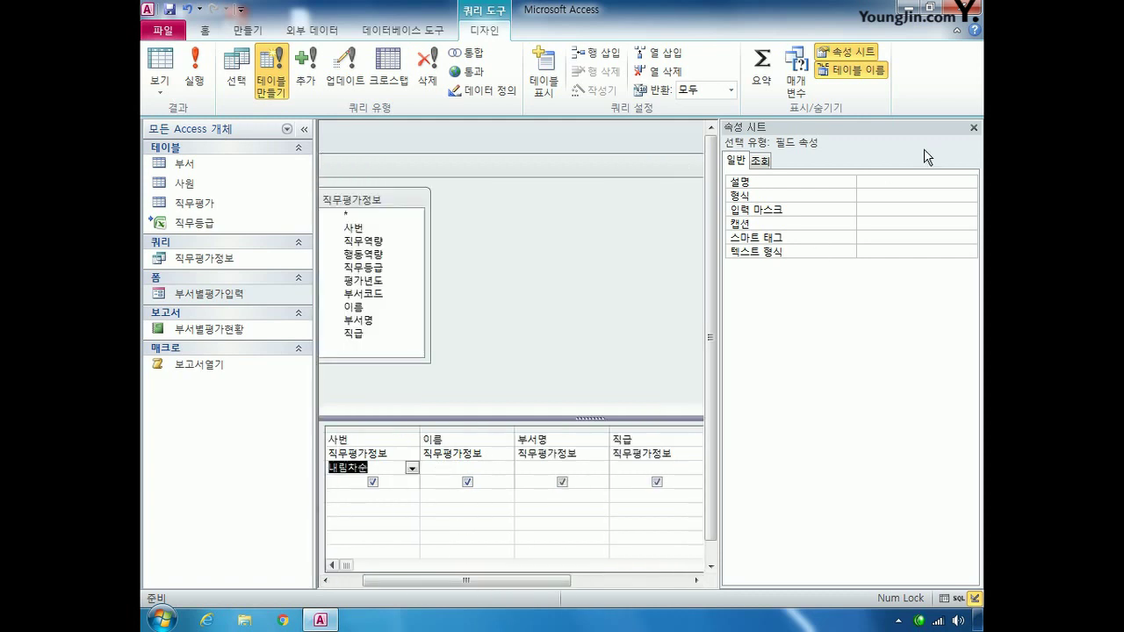
{"action": "left_click", "coordinate": [972, 127]}
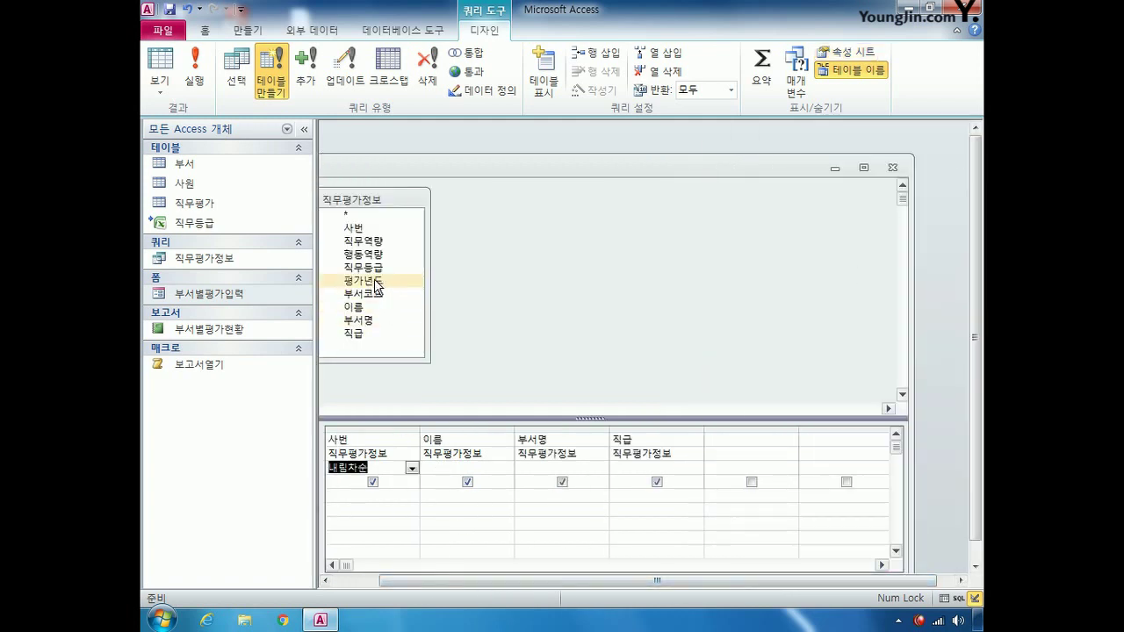
- Add the 평가년도 and 직무등급 fields to the query grid and hide both from the output
{"action": "double_click", "coordinate": [376, 281]}
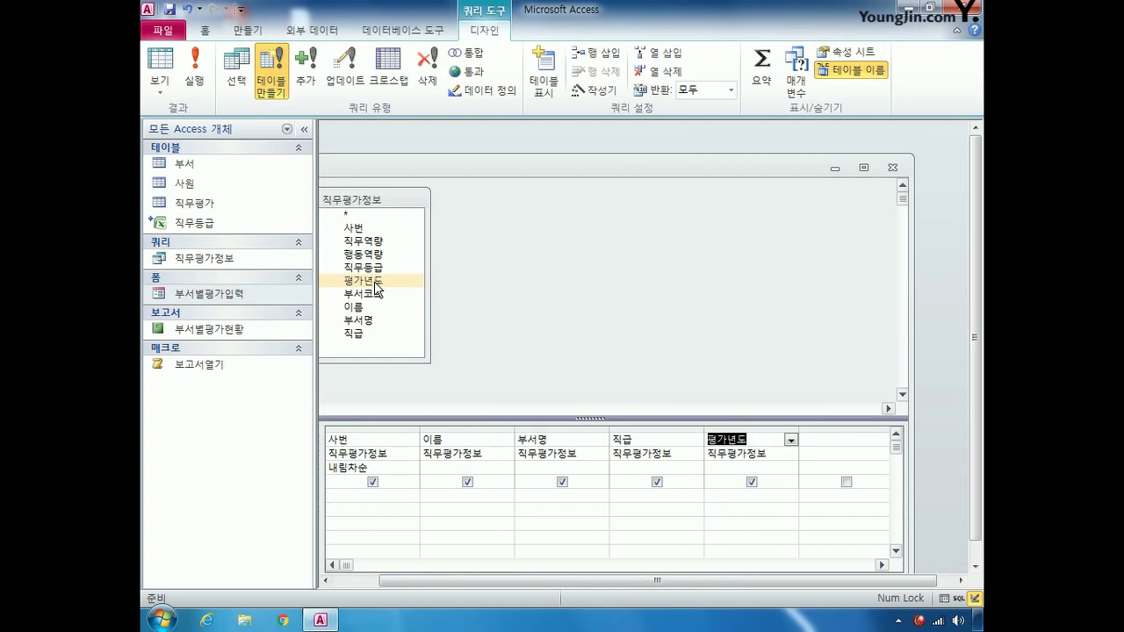
{"action": "left_click", "coordinate": [376, 269]}
{"action": "double_click", "coordinate": [375, 269]}
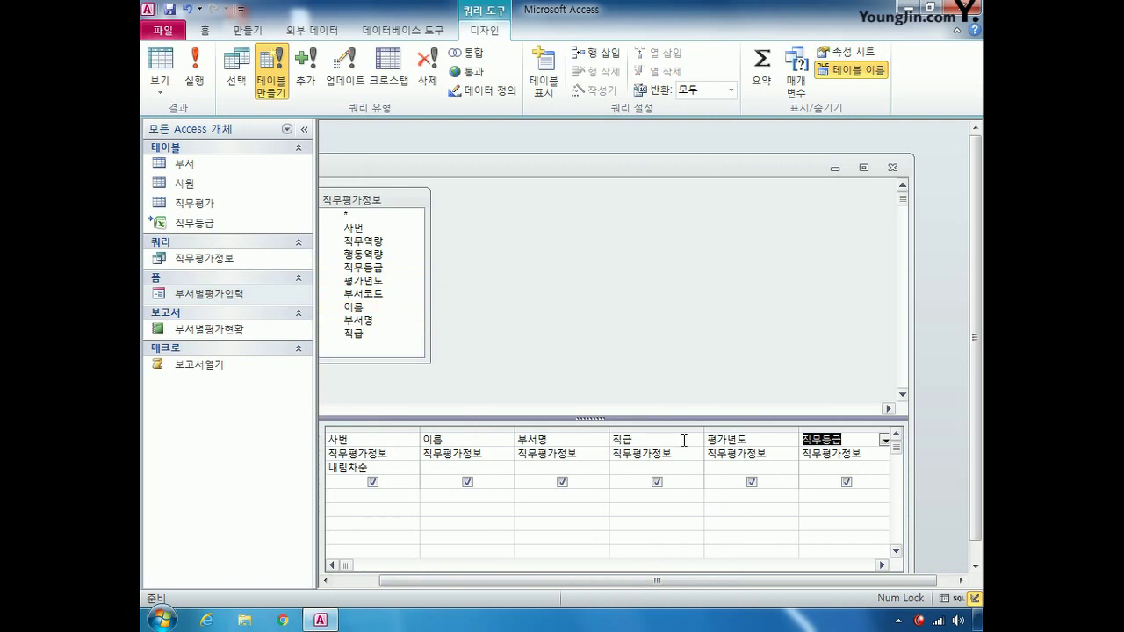
{"action": "left_click", "coordinate": [751, 482]}
{"action": "left_click", "coordinate": [846, 483]}
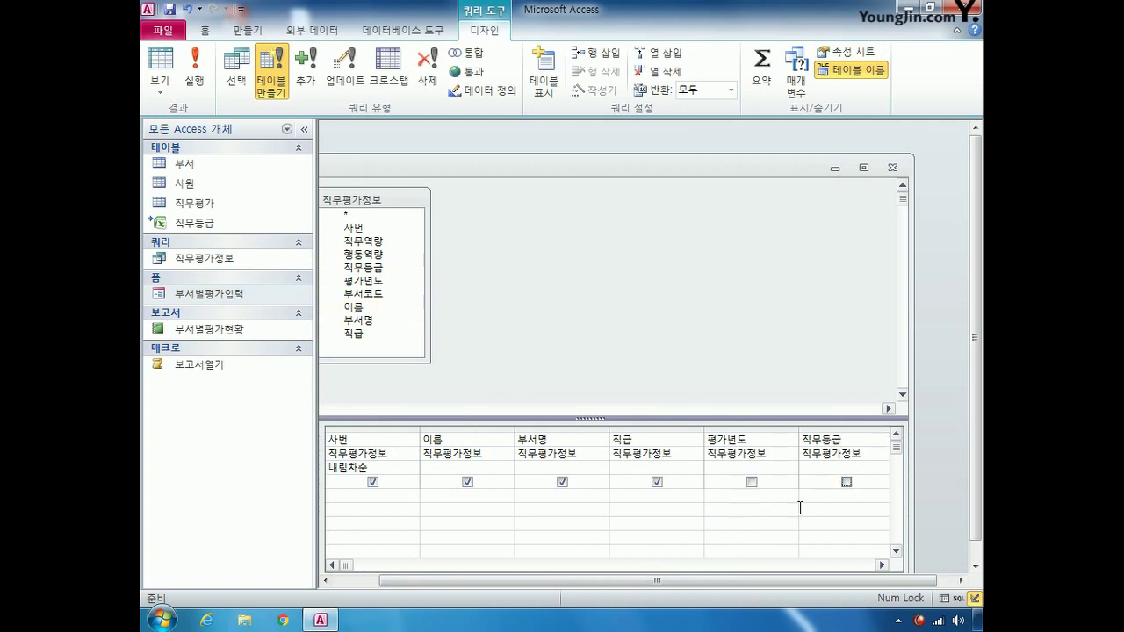
- Set the criteria to 2008 for 평가년도 and "A" for 직무등급
{"action": "left_click", "coordinate": [747, 497]}
{"action": "type", "text": "20"}
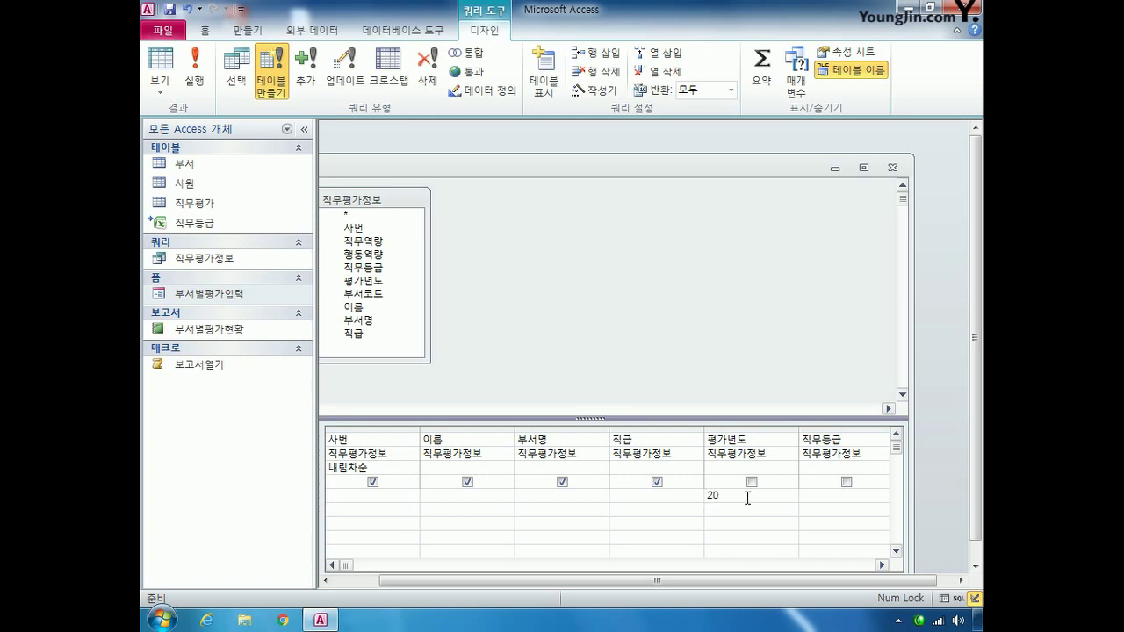
{"action": "type", "text": "08"}
{"action": "left_click", "coordinate": [813, 497]}
{"action": "type", "text": "A"}
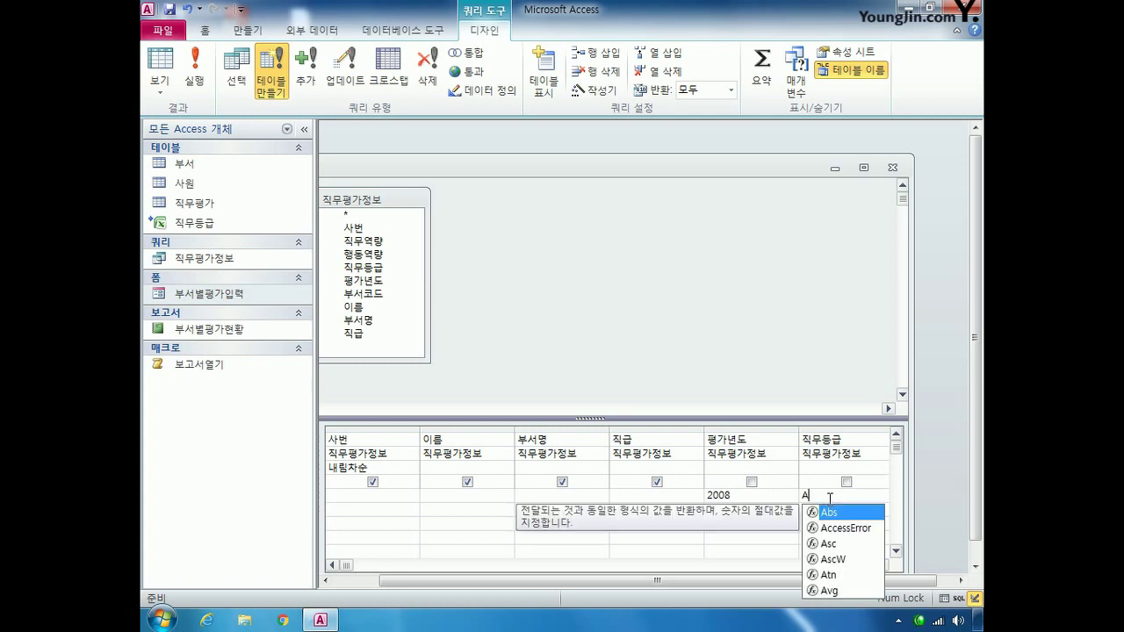
{"action": "left_click", "coordinate": [712, 493]}
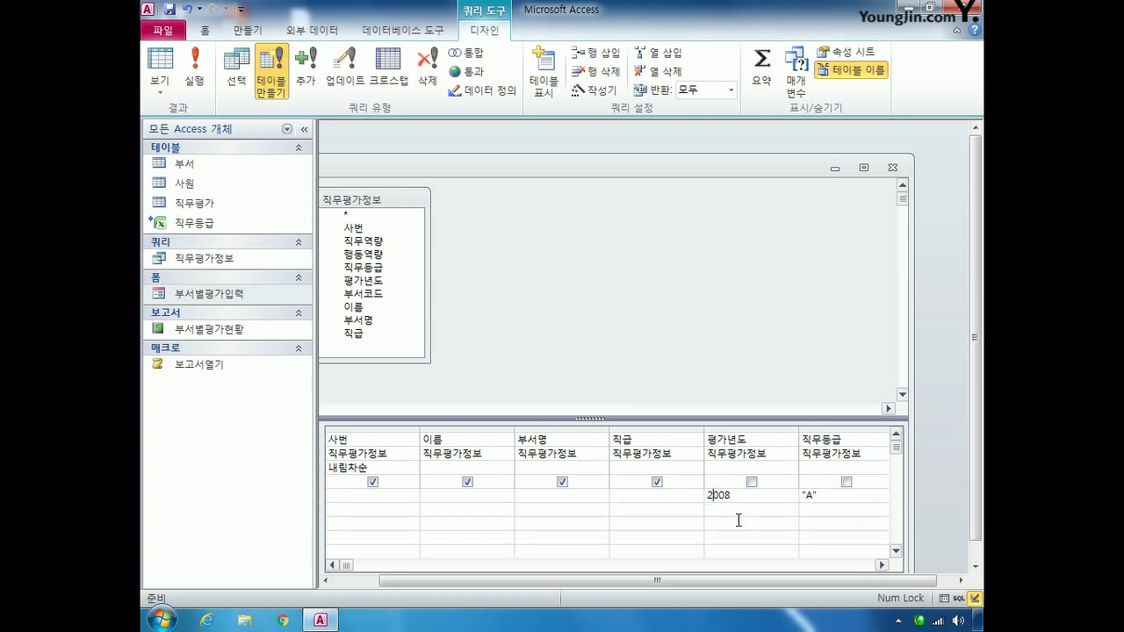
- Close the make-table query, saving it under the name 2009년진급대상자출력
{"action": "left_click", "coordinate": [891, 168]}
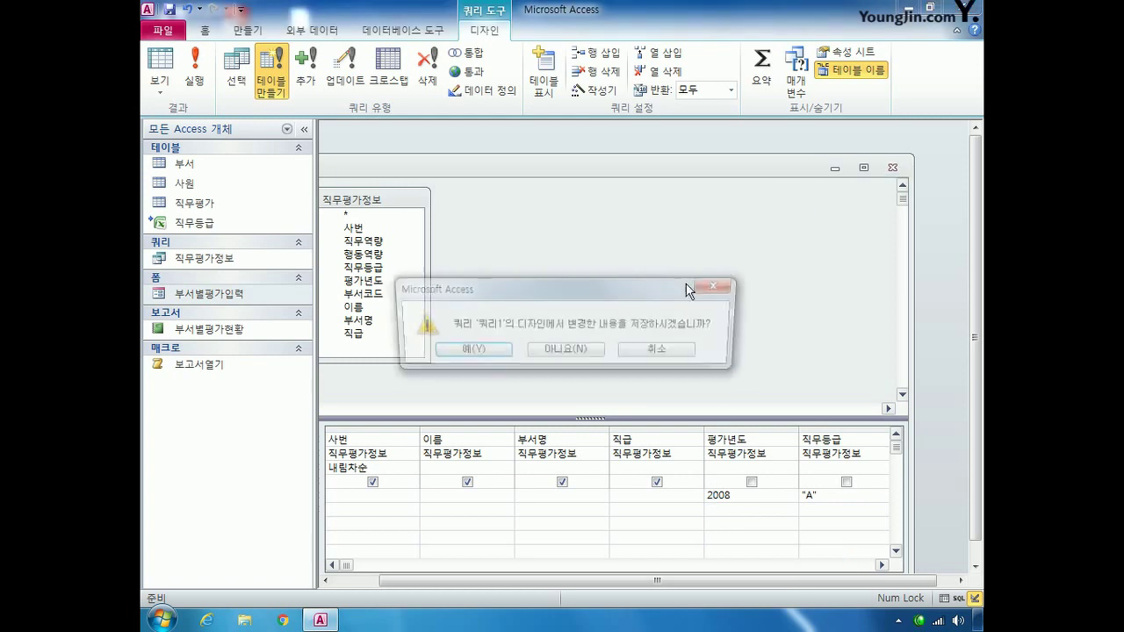
{"action": "left_click", "coordinate": [468, 351]}
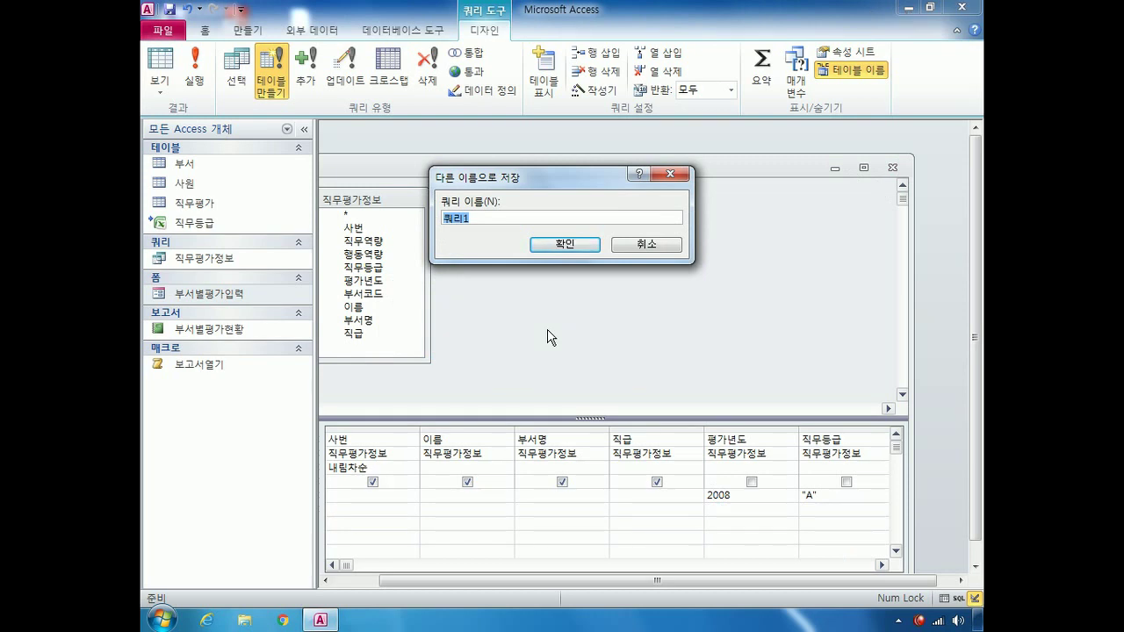
{"action": "type", "text": "2009sus"}
{"action": "key", "text": "BackSpace"}
{"action": "key", "text": "BackSpace"}
{"action": "key", "text": "BackSpace"}
{"action": "key", "text": "Hangul"}
{"action": "type", "text": "년치급대상자출력"}
{"action": "key", "text": "Return"}
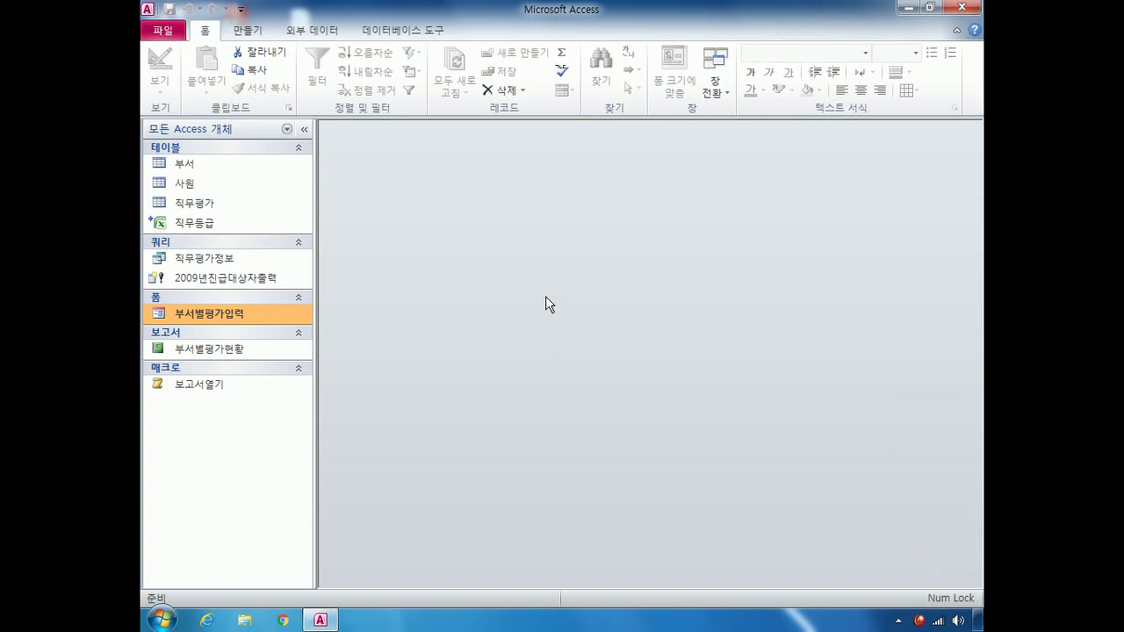
- Run the 2009년진급대상자출력 query to create its table, then open the table 2009년진급대상자 to check its records and close it
{"action": "double_click", "coordinate": [225, 283]}
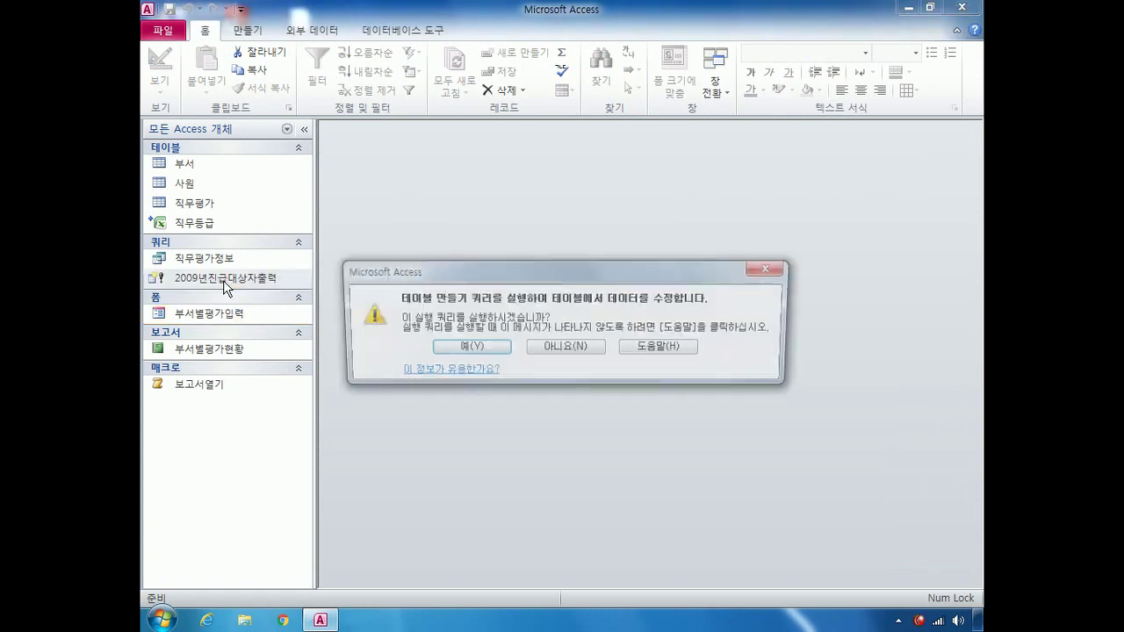
{"action": "left_click", "coordinate": [474, 349]}
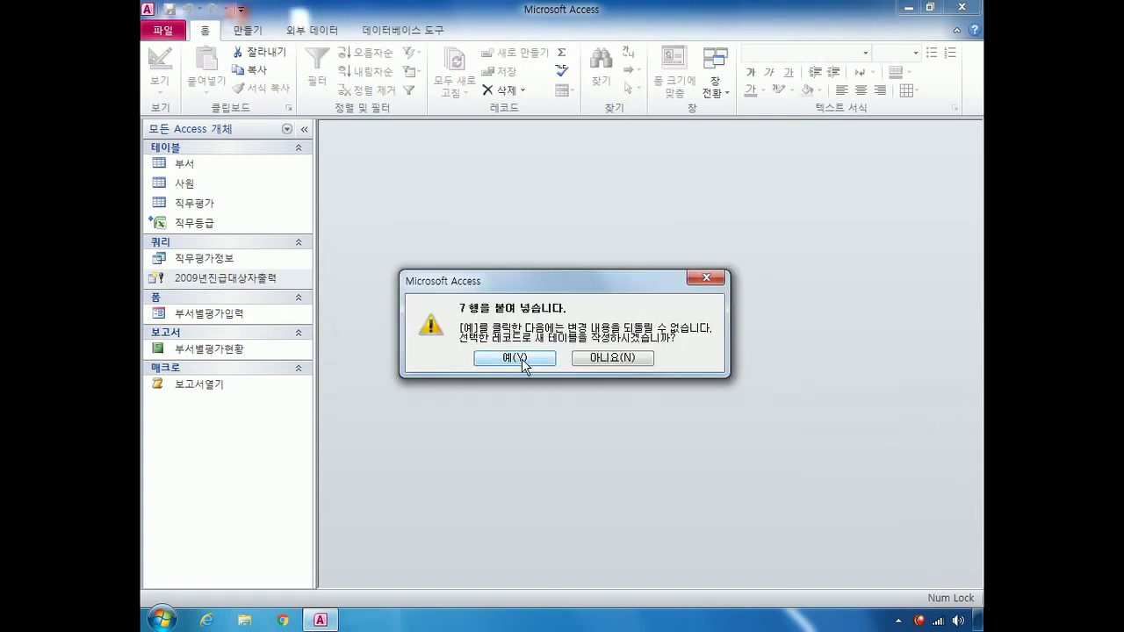
{"action": "left_click", "coordinate": [518, 357]}
{"action": "double_click", "coordinate": [232, 166]}
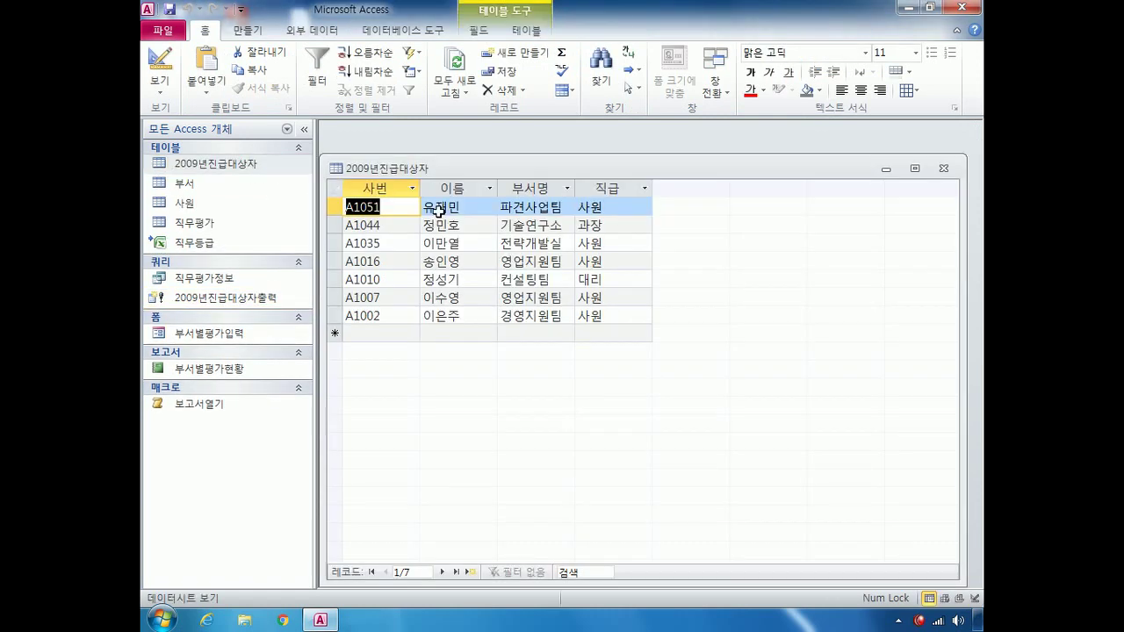
{"action": "left_click", "coordinate": [944, 174]}
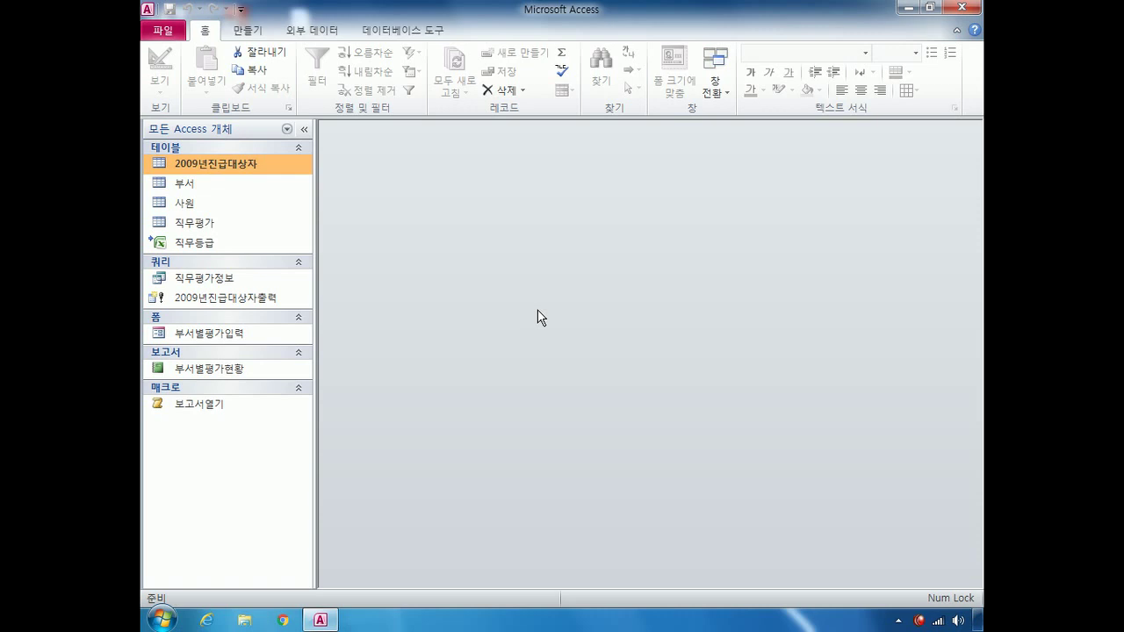
- Create a new query in design view based on the 직무평가정보 query and enlarge its field list to show all fields
{"action": "left_click", "coordinate": [248, 30]}
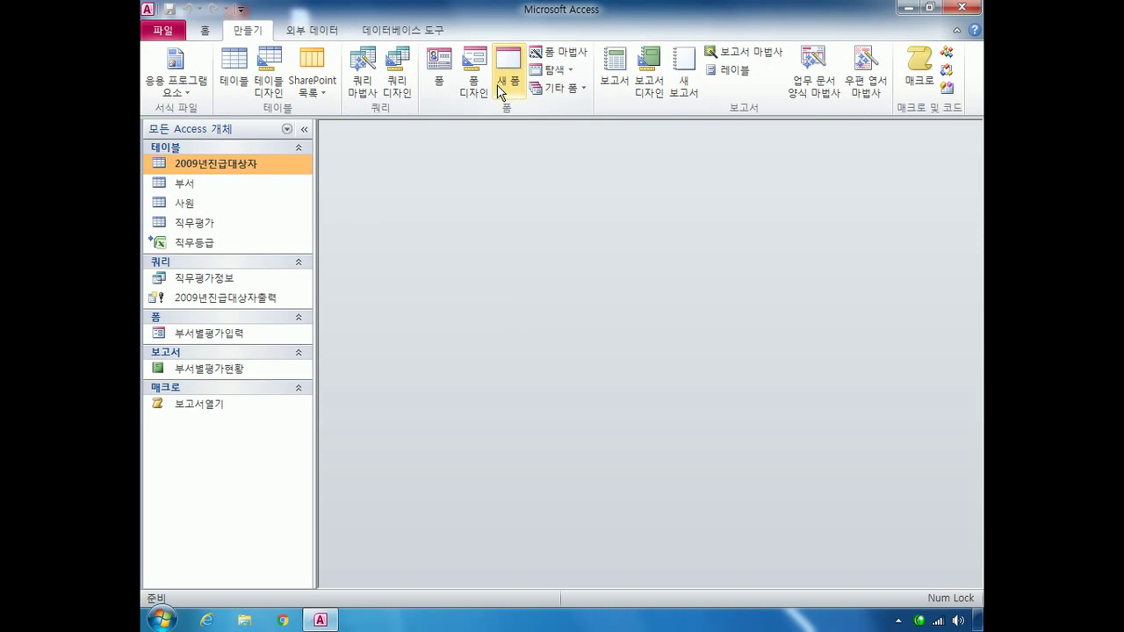
{"action": "left_click", "coordinate": [397, 78]}
{"action": "left_click", "coordinate": [468, 378]}
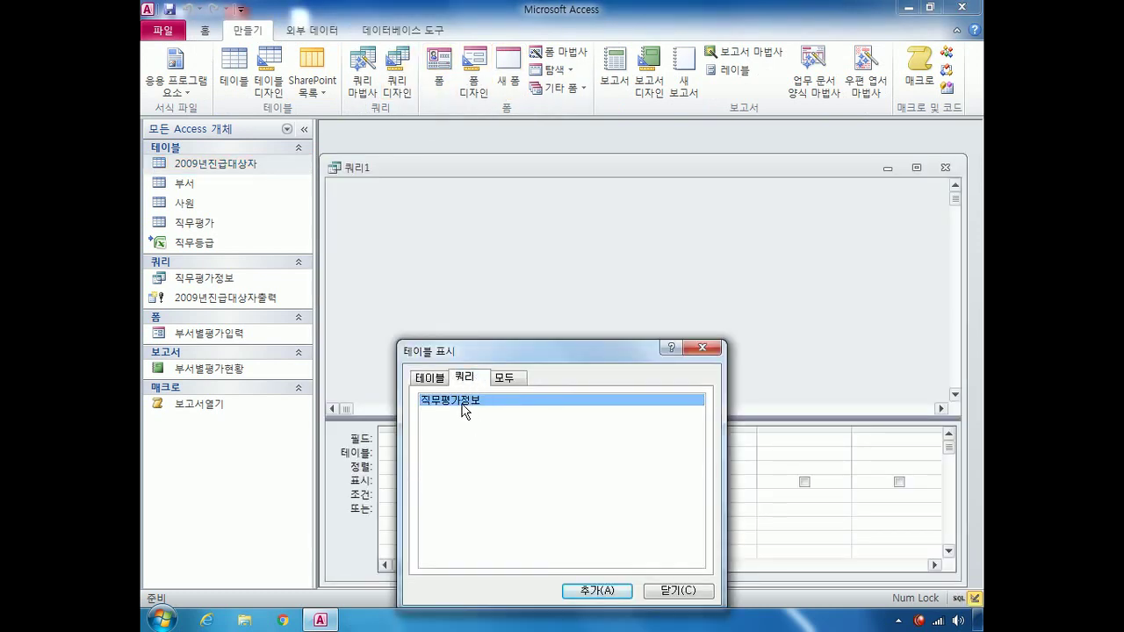
{"action": "double_click", "coordinate": [463, 404]}
{"action": "left_click", "coordinate": [676, 591]}
{"action": "left_click_drag", "start_coordinate": [449, 304], "coordinate": [445, 358]}
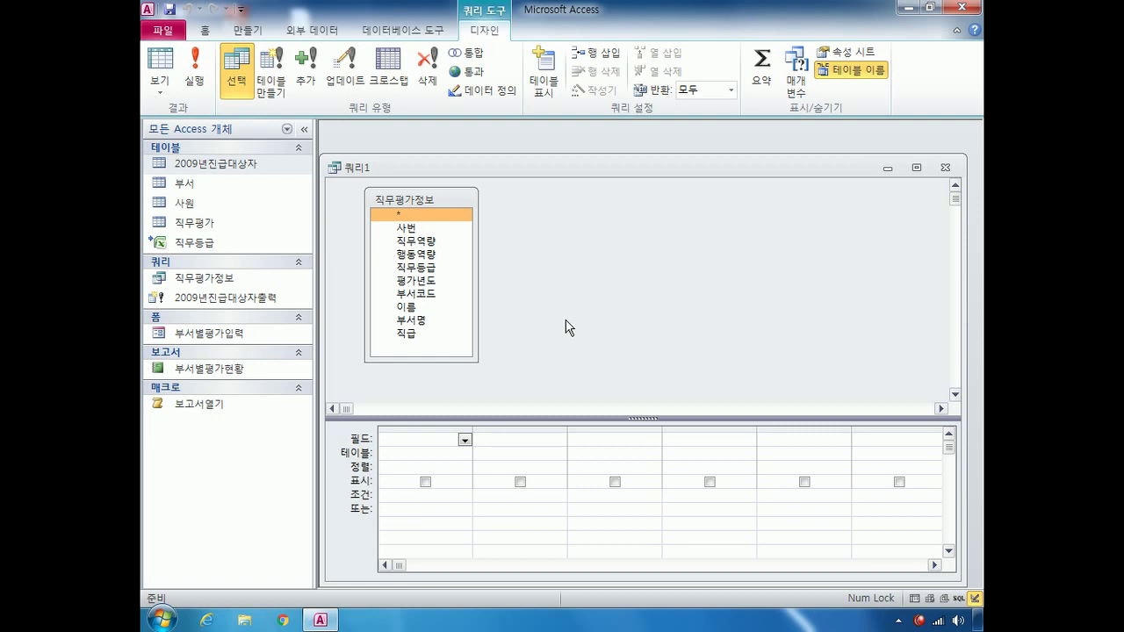
- Turn on the totals row (요약) and add the fields 사번, 이름 and 부서명 to the query grid
{"action": "left_click", "coordinate": [759, 86]}
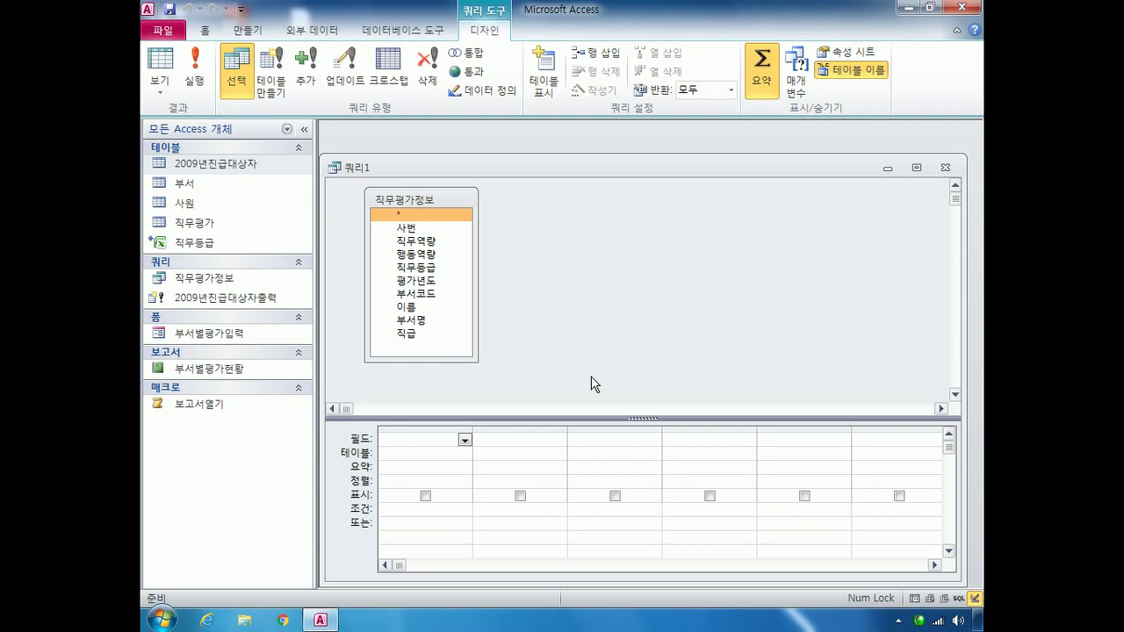
{"action": "double_click", "coordinate": [413, 229]}
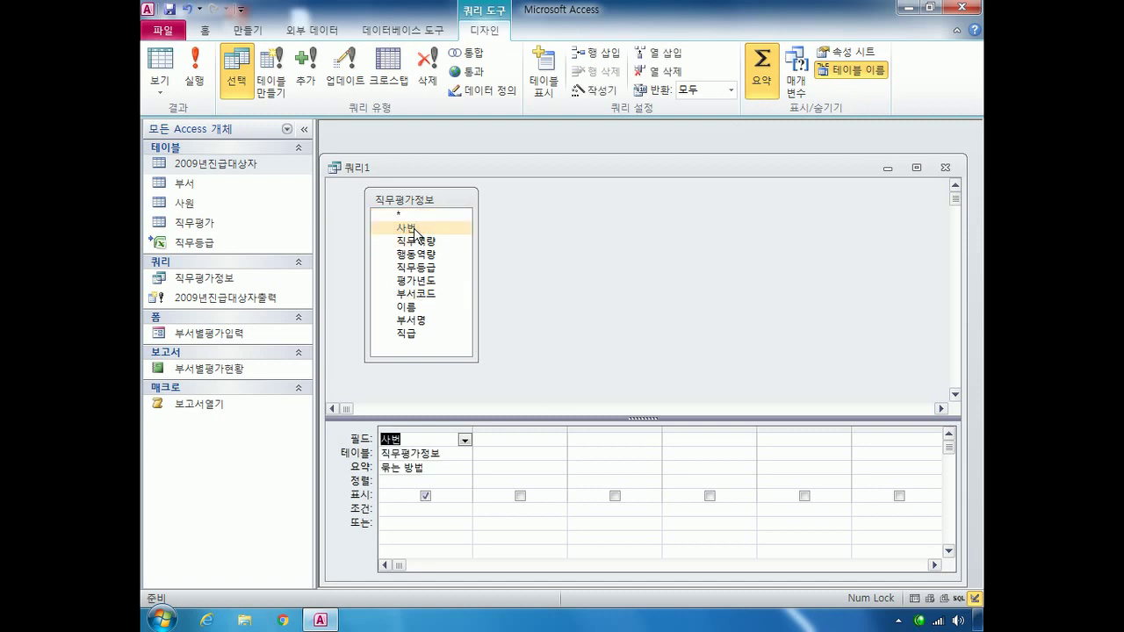
{"action": "double_click", "coordinate": [407, 306]}
{"action": "double_click", "coordinate": [407, 321]}
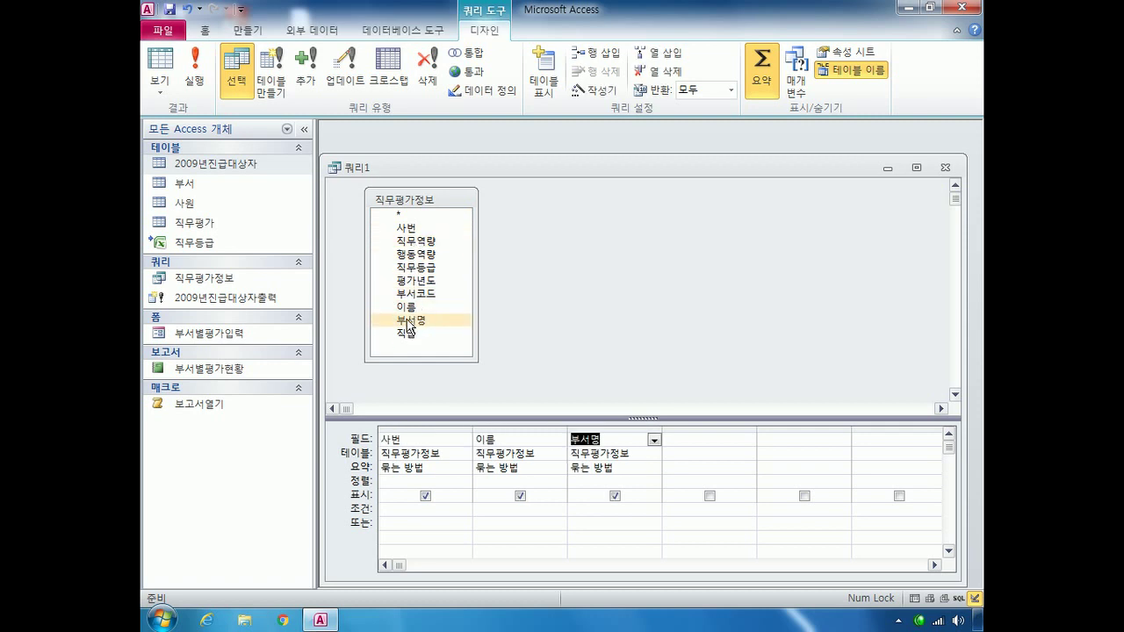